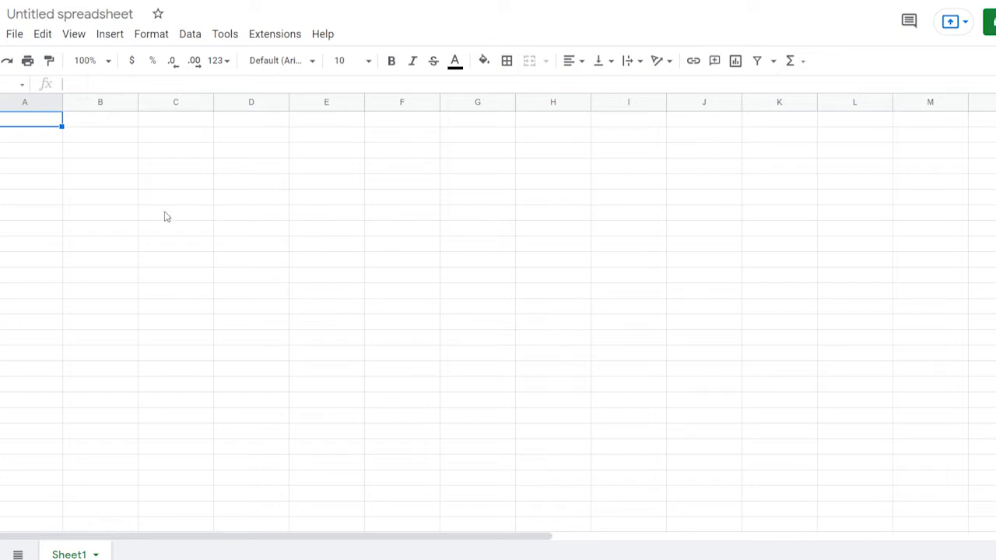
Choose Sticker Sale.xlsx from My Drive as the file to import and open the import location choices
click(19, 39)
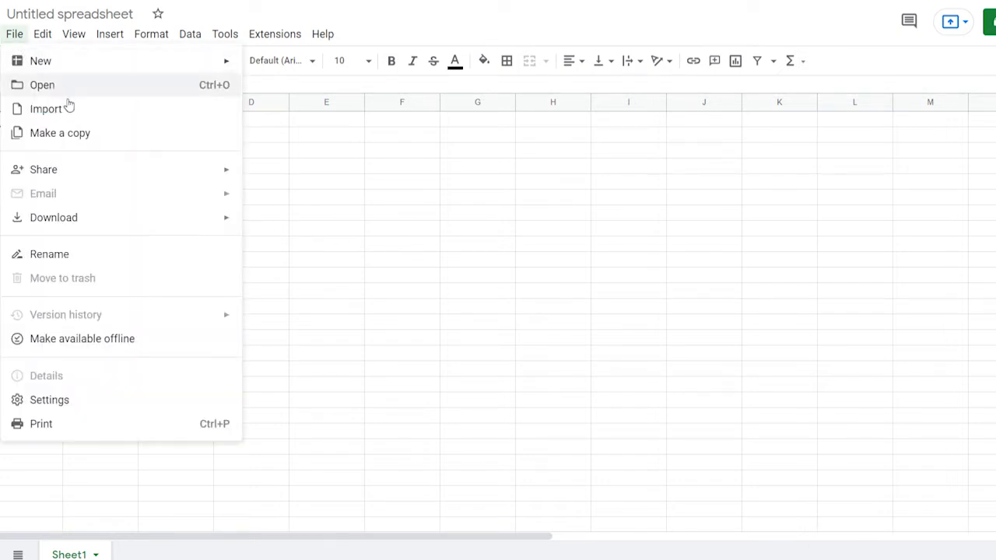
click(67, 110)
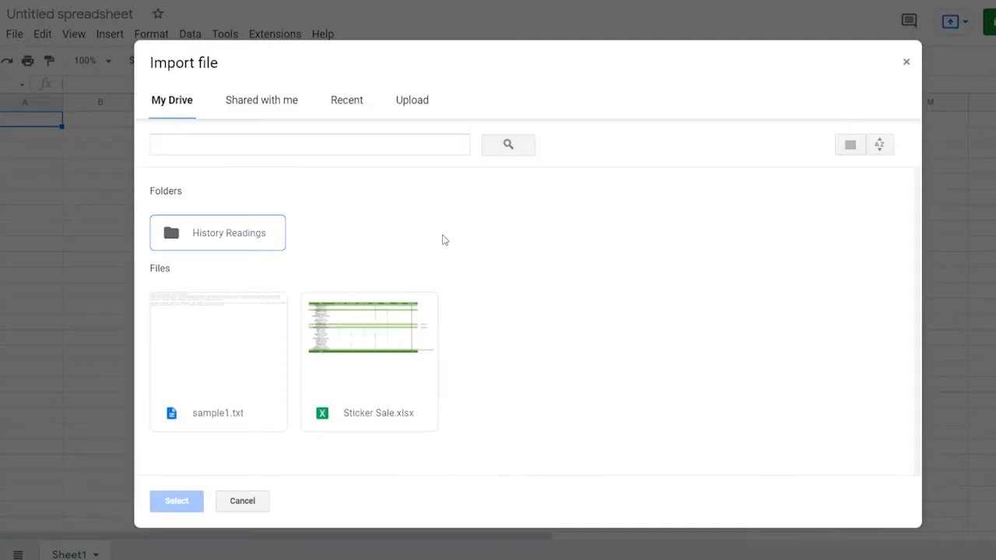
click(372, 338)
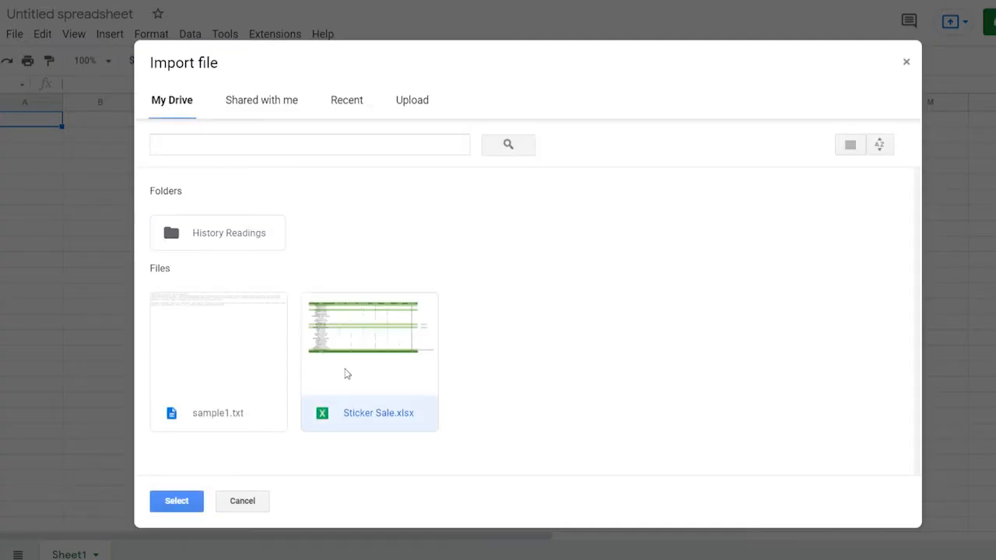
click(191, 501)
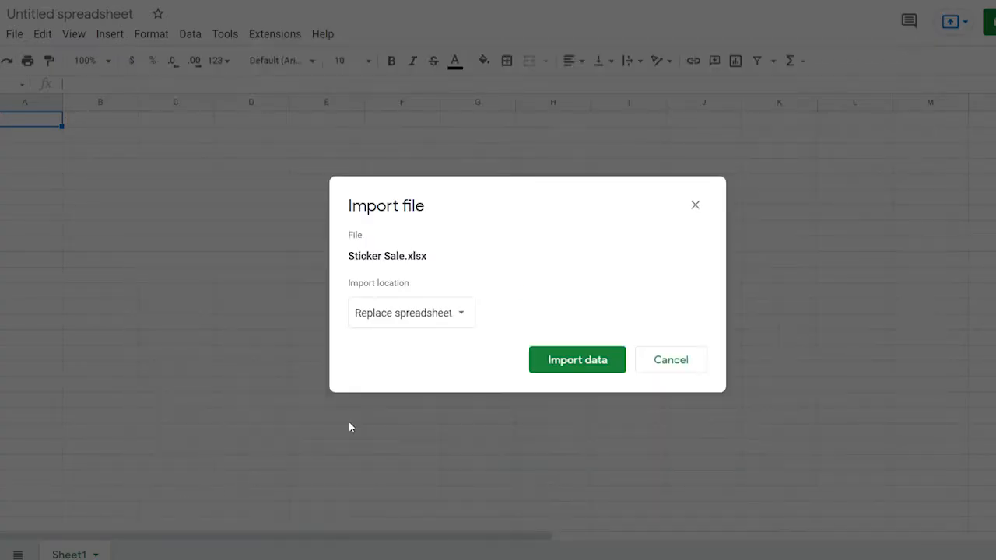
click(456, 324)
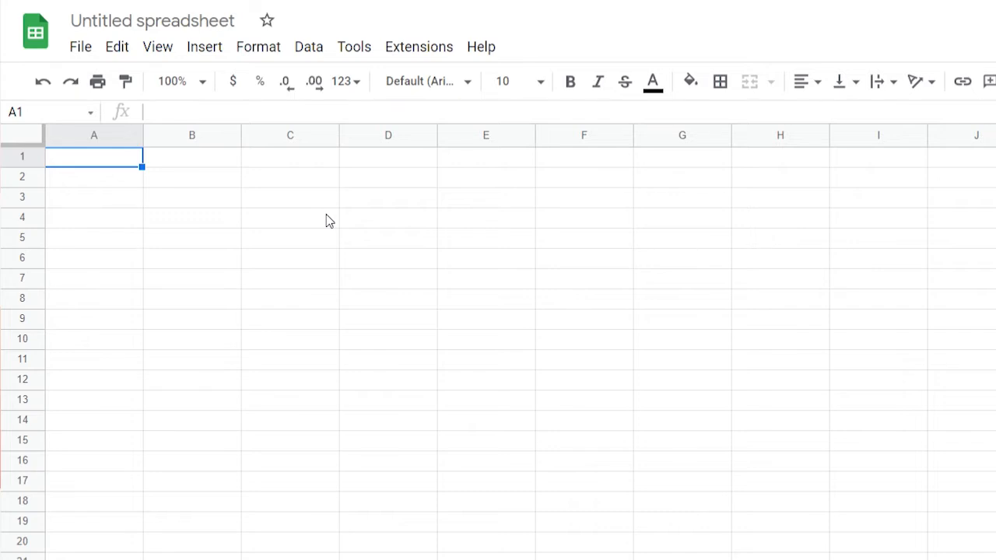
Star the untitled spreadsheet, dismissing the document status tip, and open the option to move it within Drive
click(267, 21)
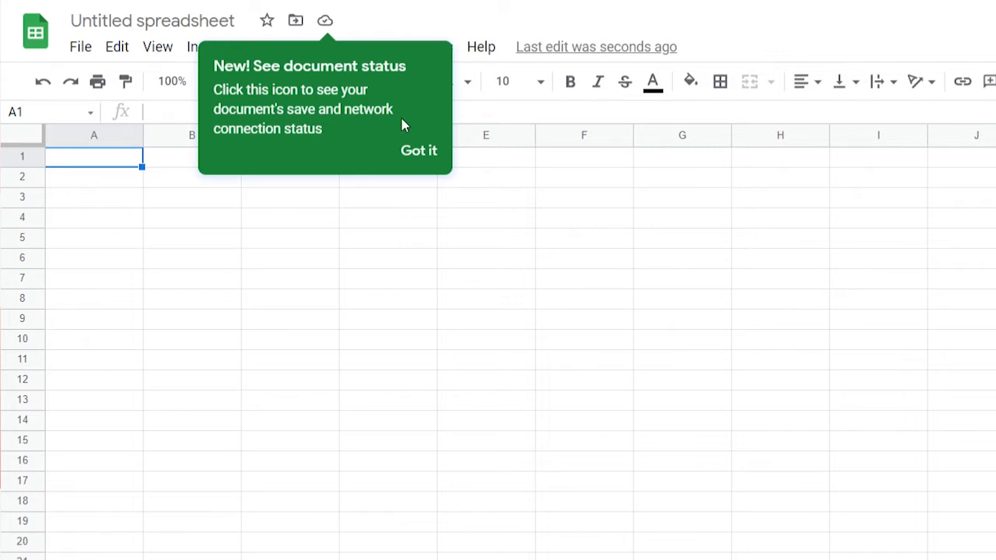
click(427, 154)
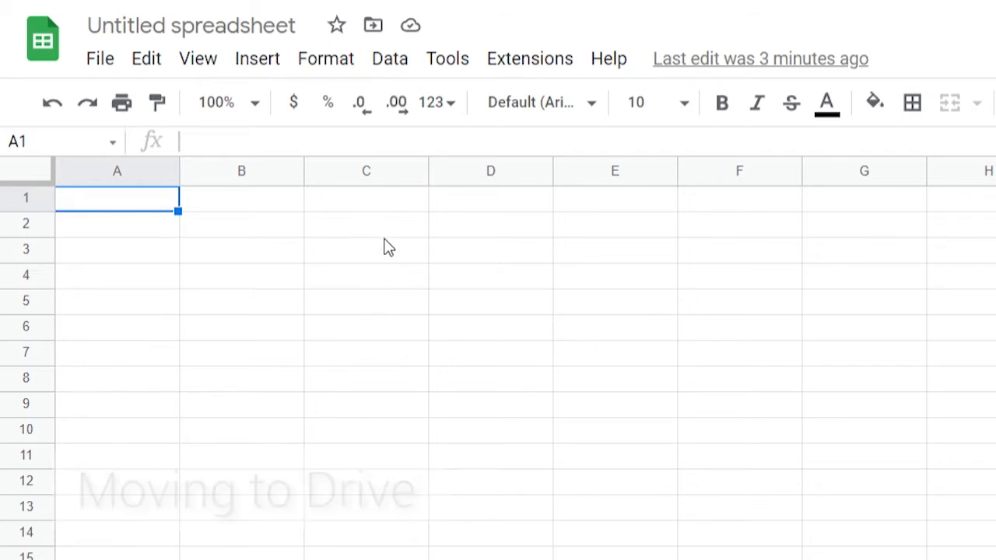
click(378, 25)
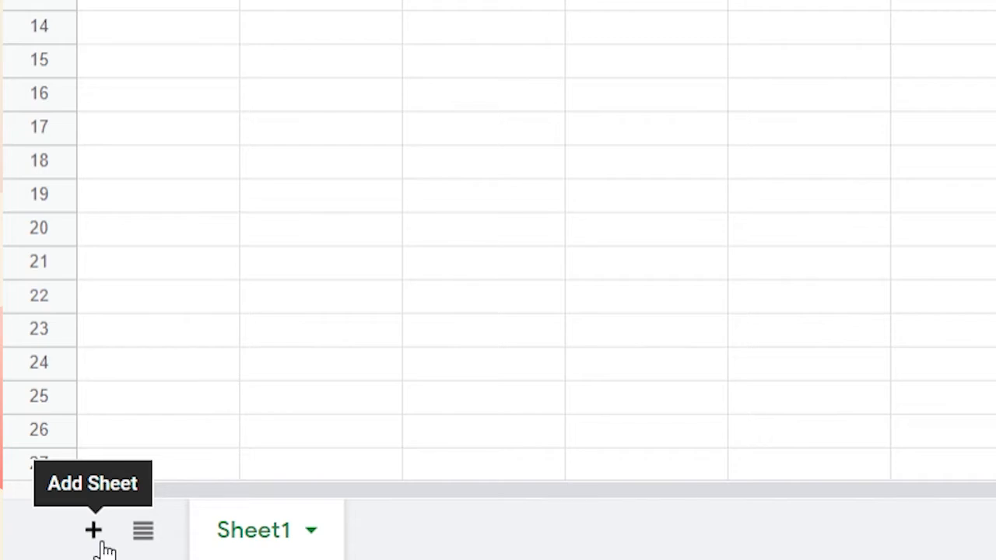
View the list of all sheets in the file and open the options of Sheet1
click(144, 532)
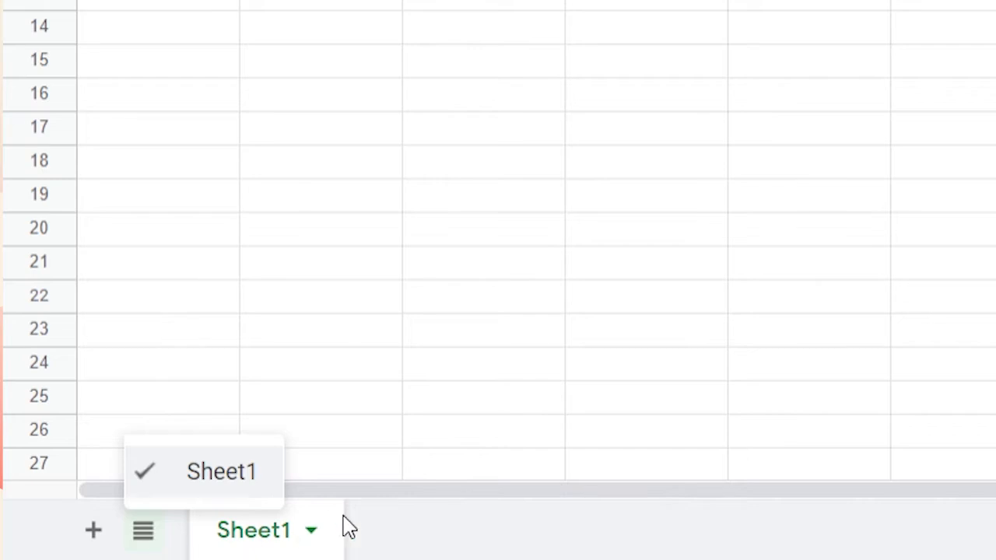
click(207, 551)
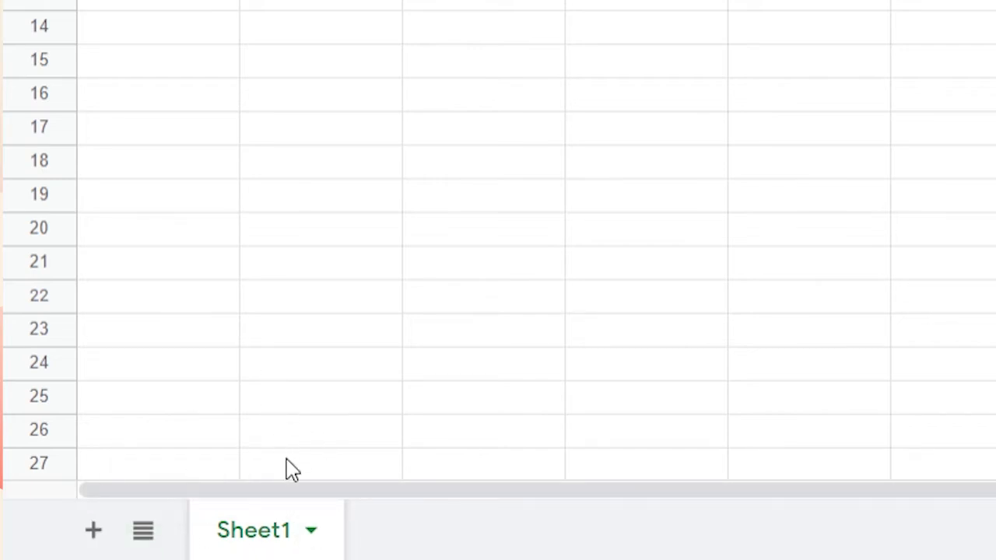
click(311, 535)
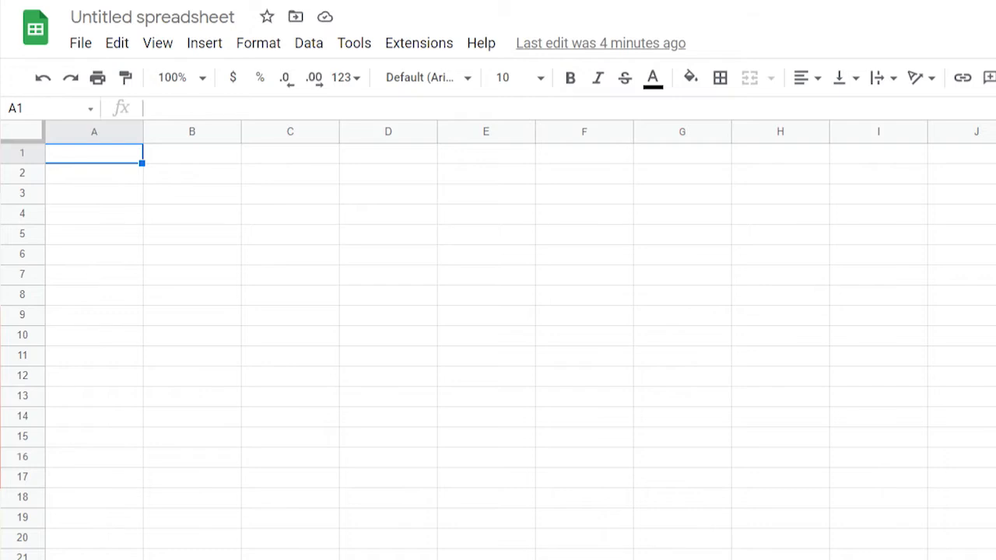
Select the whole of column A, the whole of row 1, and the single cell A1 in turn
key(ctrl+c)
click(123, 134)
click(27, 152)
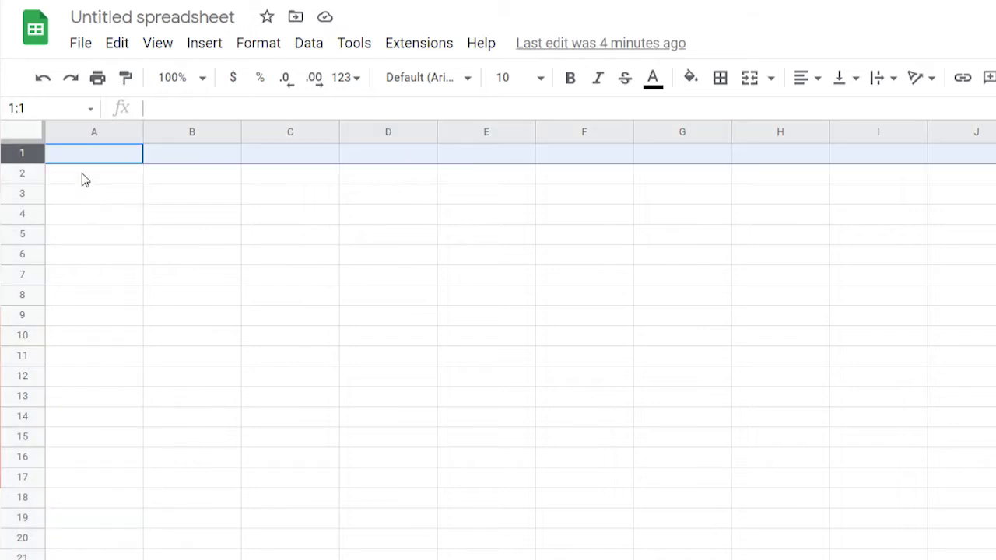
click(109, 163)
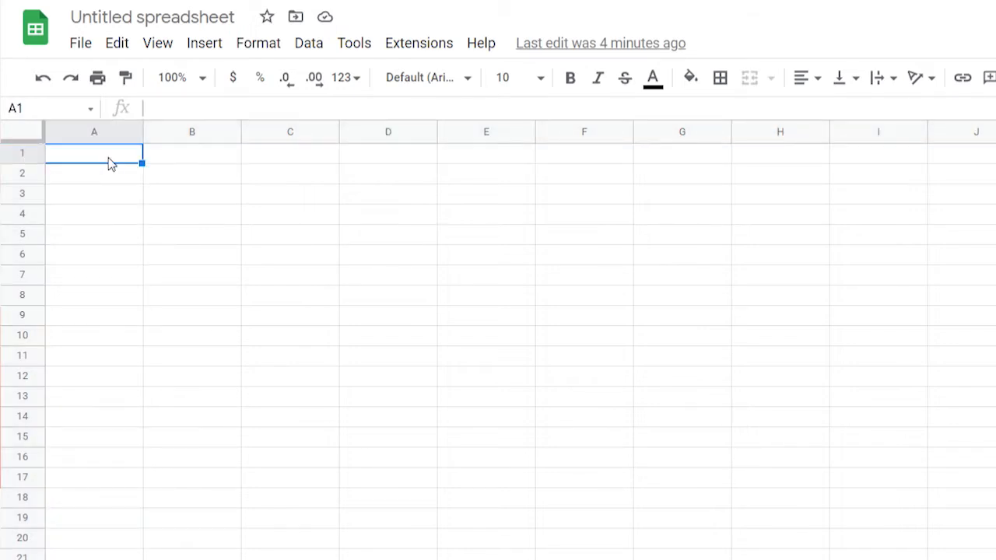
Select each whole column from A to E, one after another
click(130, 136)
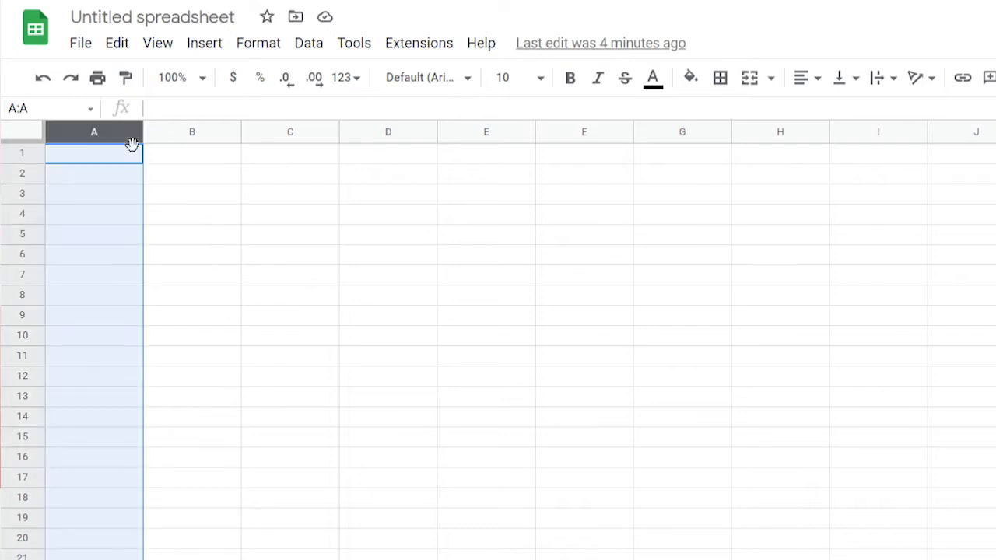
click(204, 134)
click(272, 131)
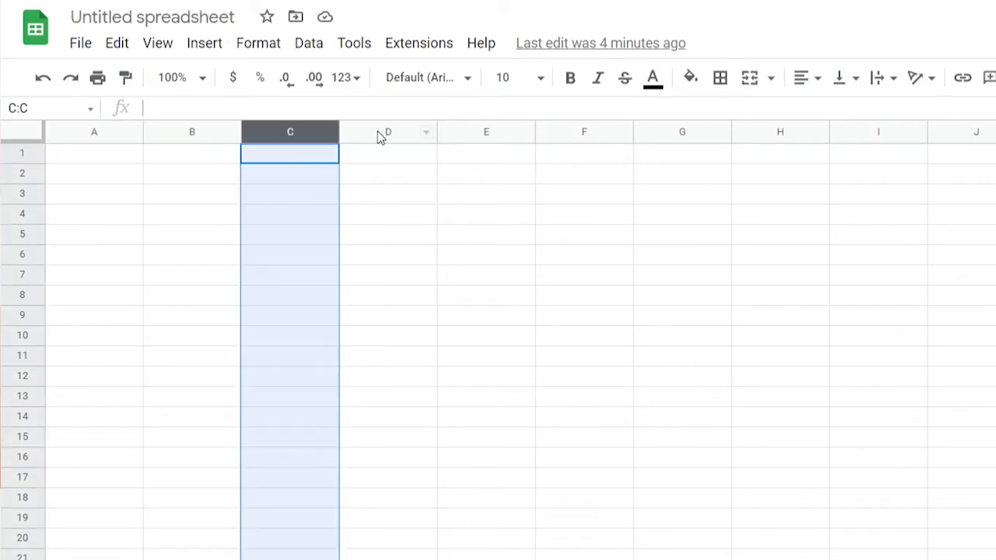
click(393, 135)
click(485, 133)
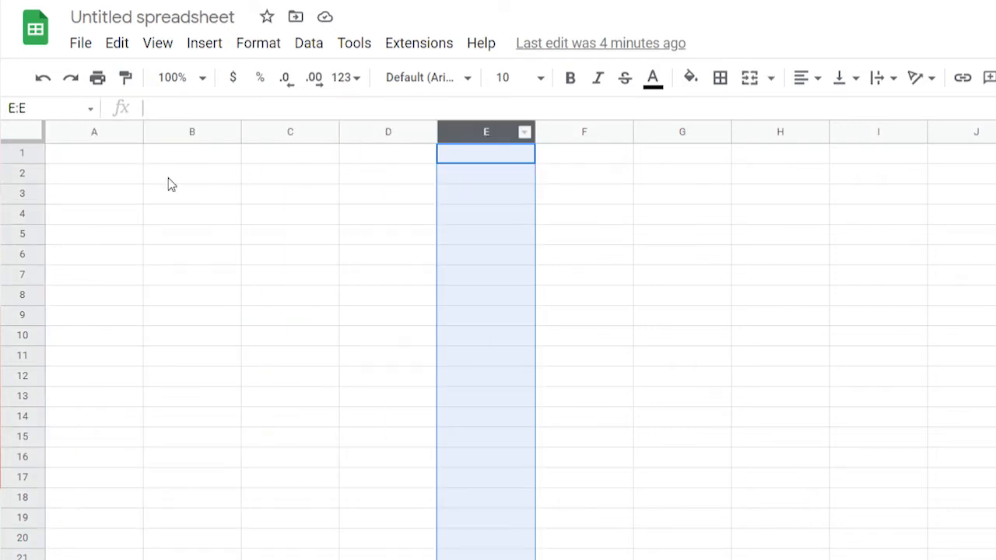
Select each whole row from 1 to 7, one after another
click(31, 159)
click(27, 175)
click(28, 194)
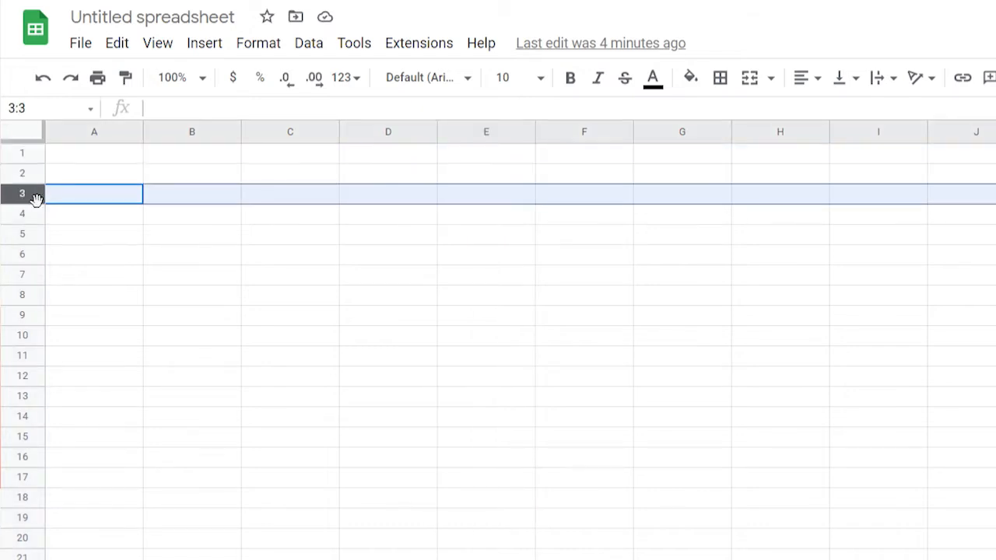
click(28, 218)
click(31, 235)
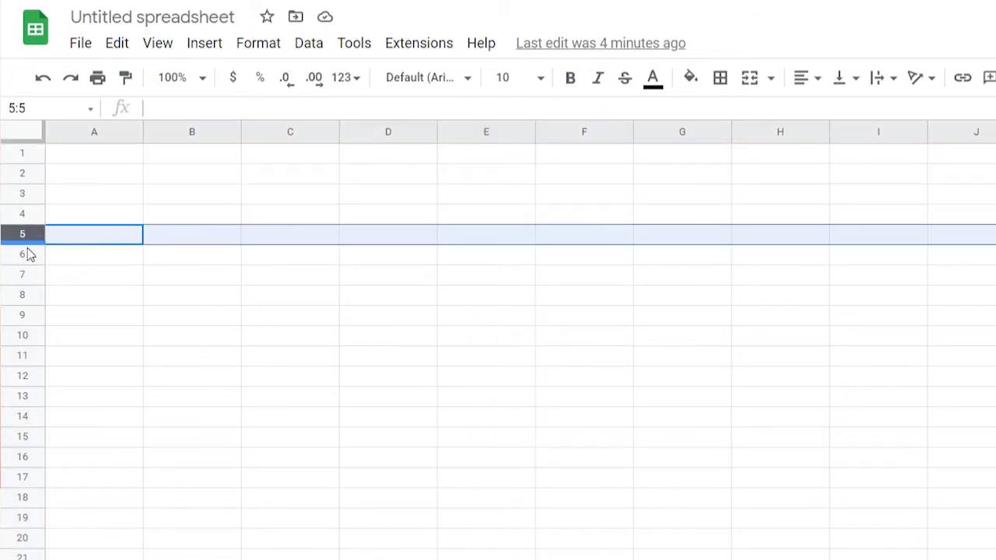
click(34, 257)
click(31, 285)
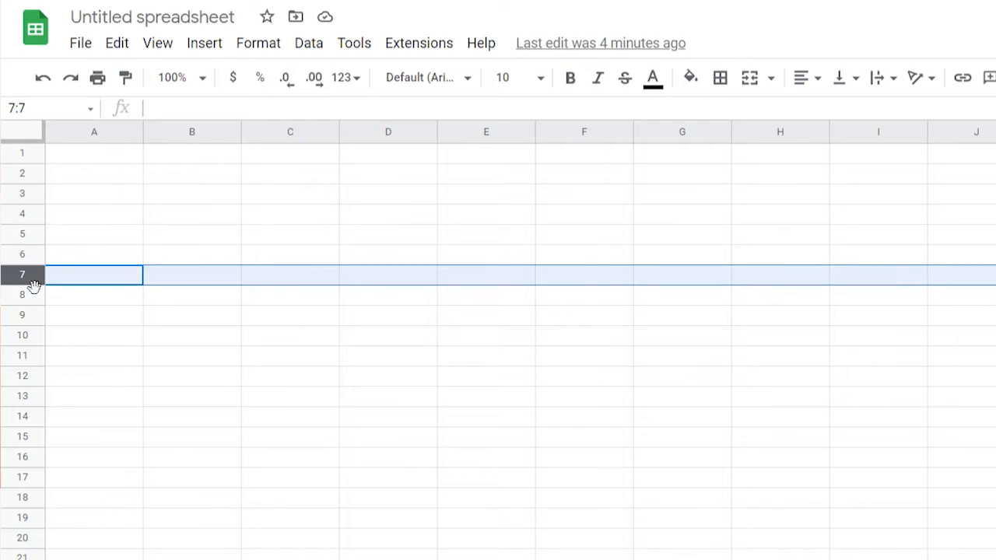
Select the single cells A1 to A5 one after another, followed by a neighbouring cell in column B
click(122, 161)
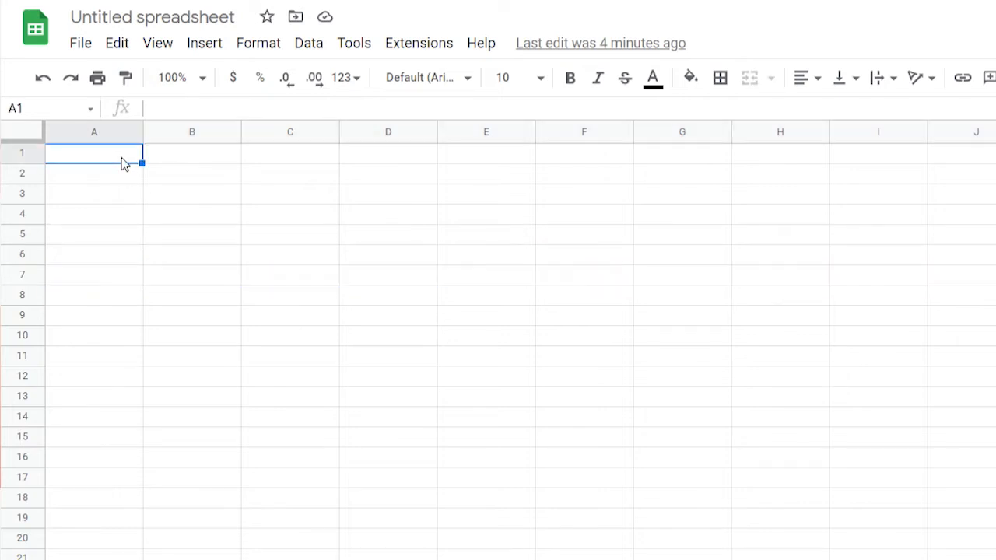
click(123, 179)
click(122, 199)
click(122, 216)
click(122, 236)
click(174, 246)
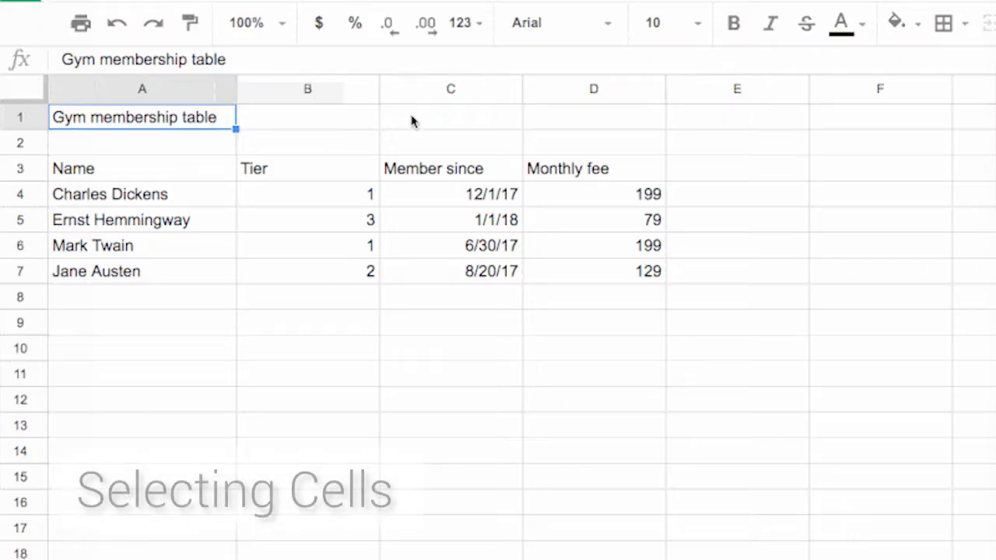
Select the whole Member since column and the whole of row 4 alternately in the gym membership table
click(430, 92)
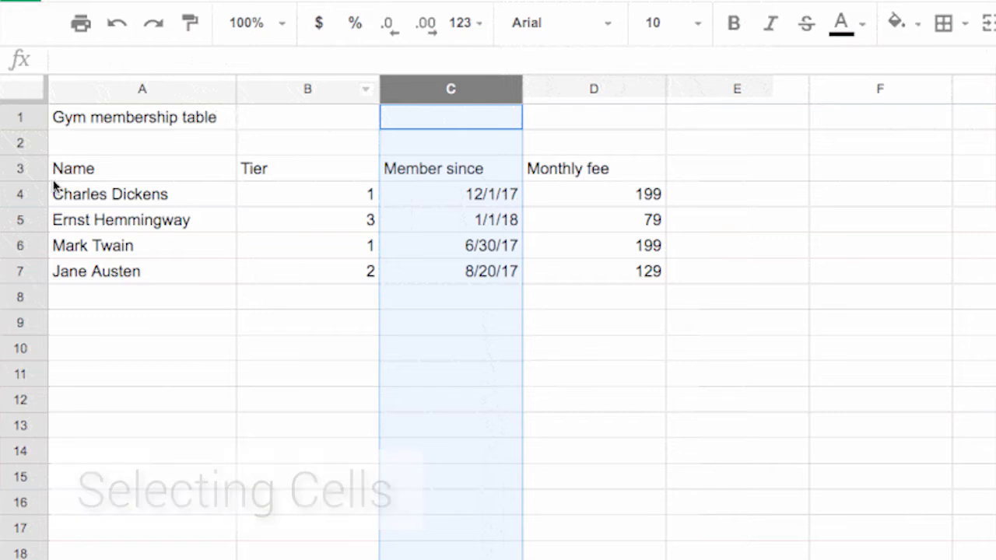
click(31, 196)
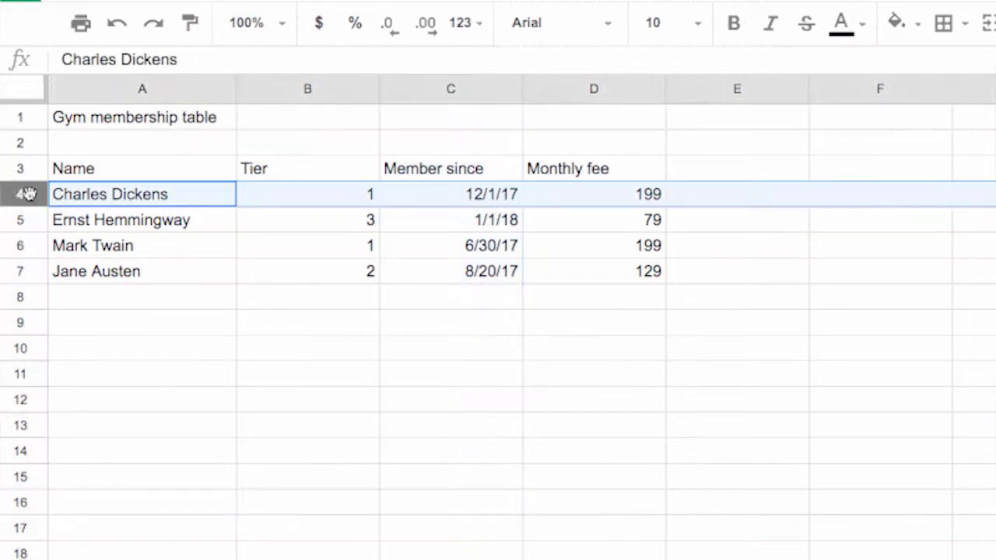
click(400, 93)
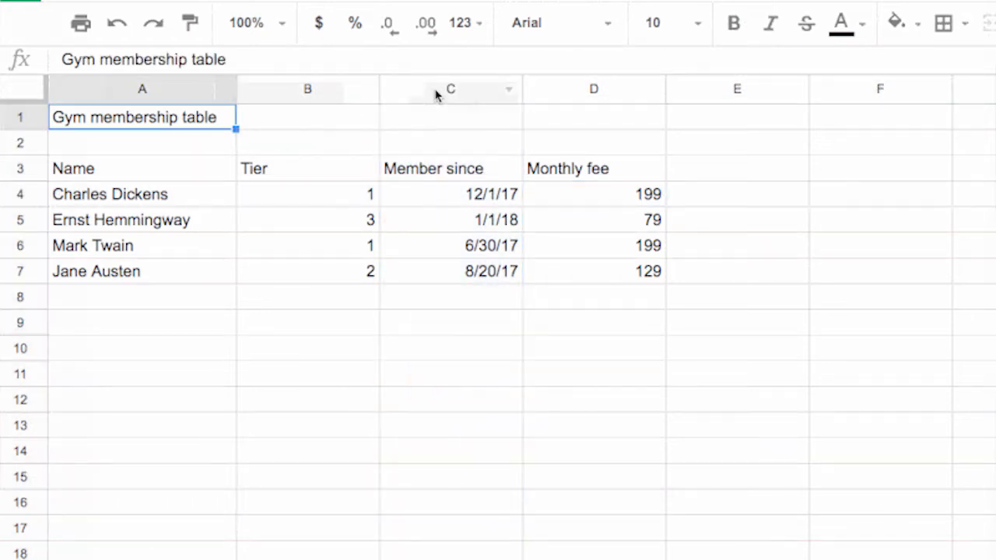
click(424, 90)
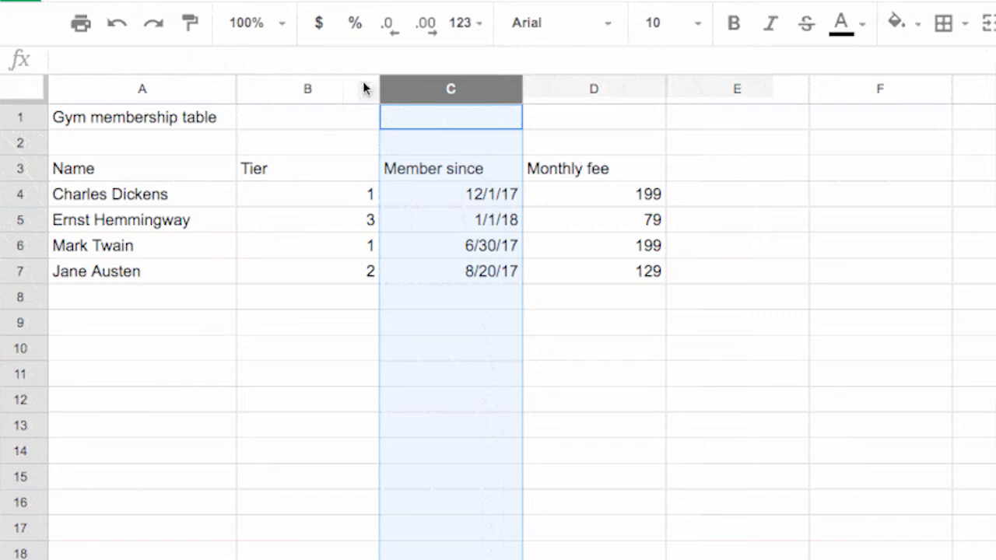
click(31, 196)
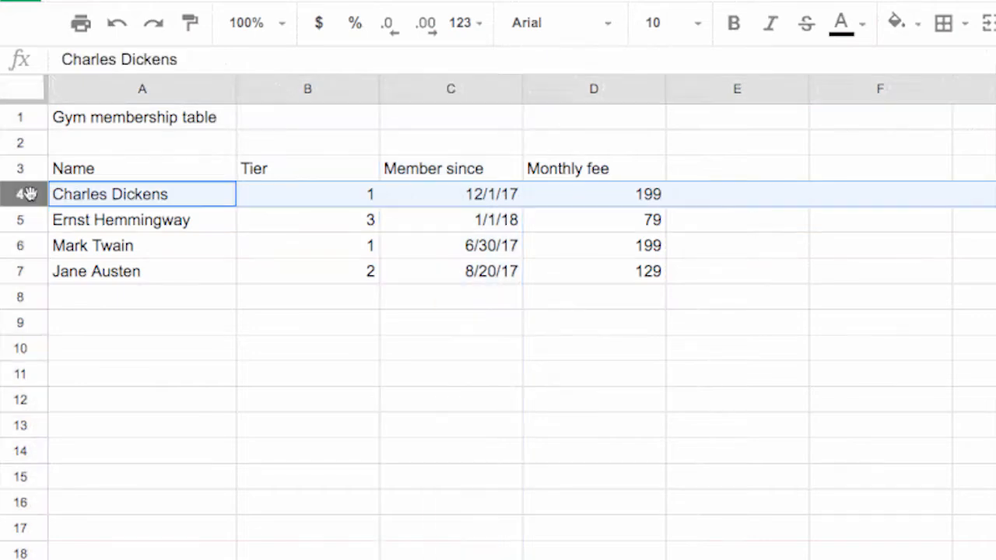
click(398, 94)
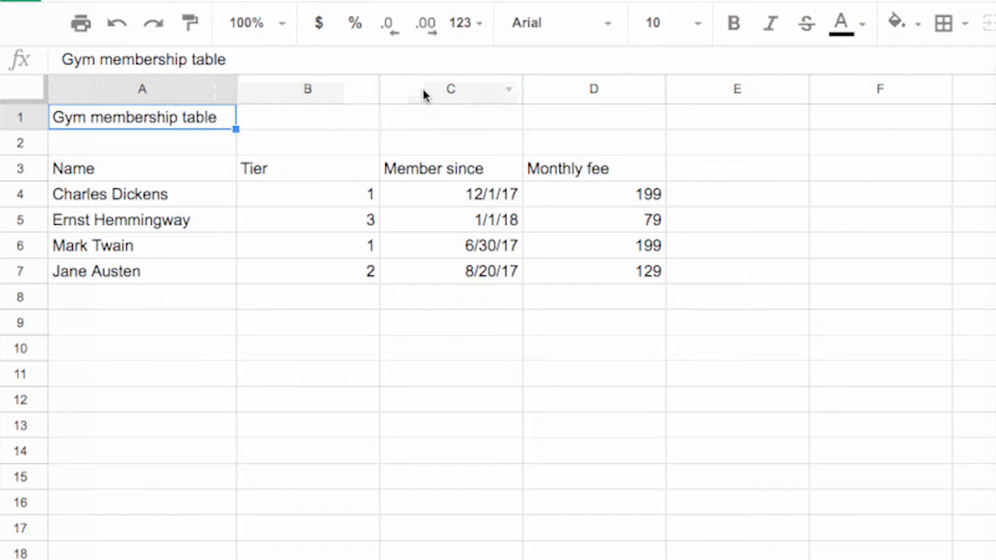
click(424, 94)
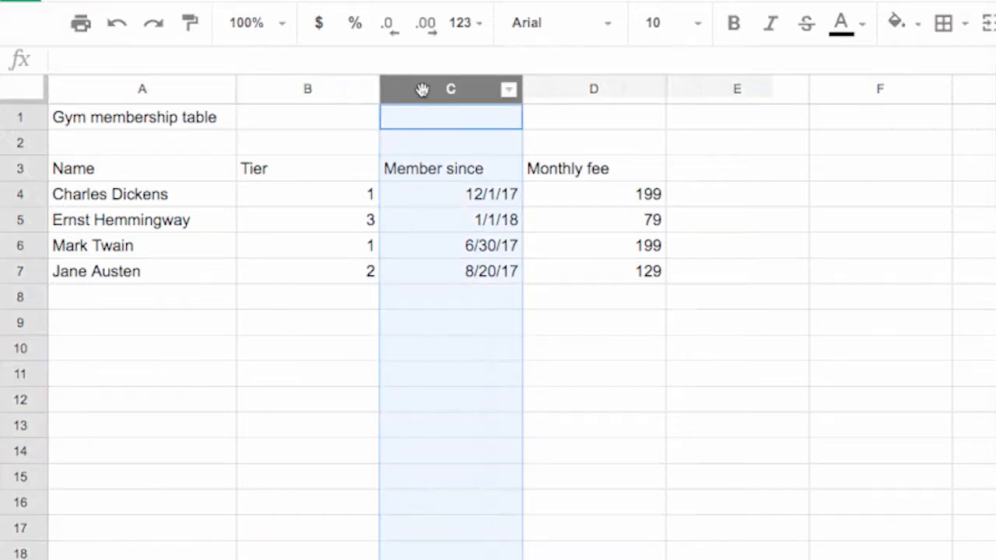
click(28, 195)
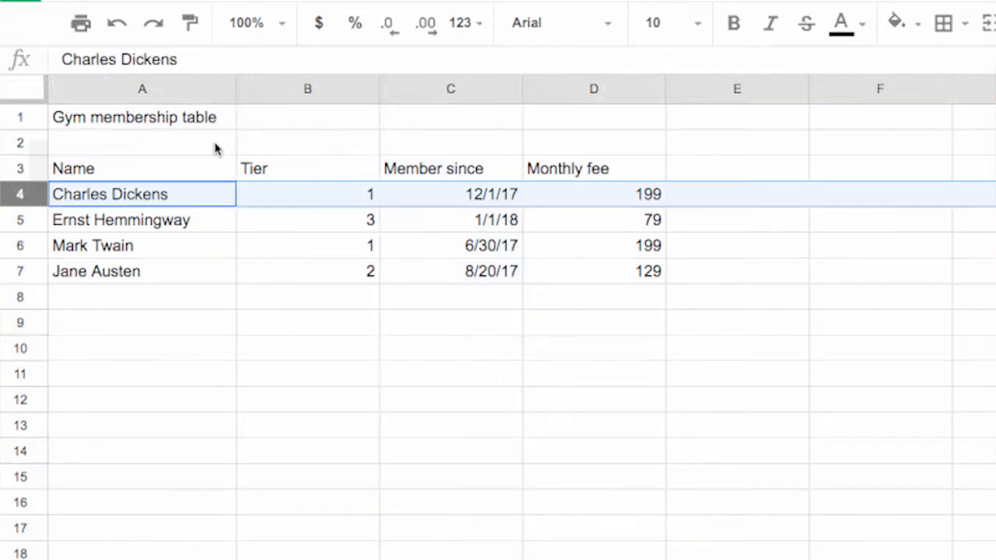
click(400, 93)
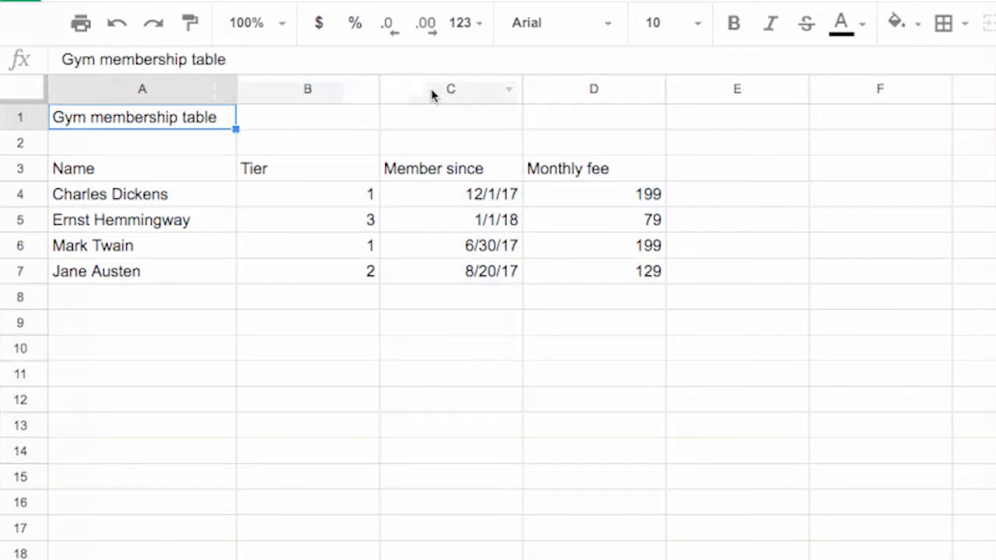
click(430, 93)
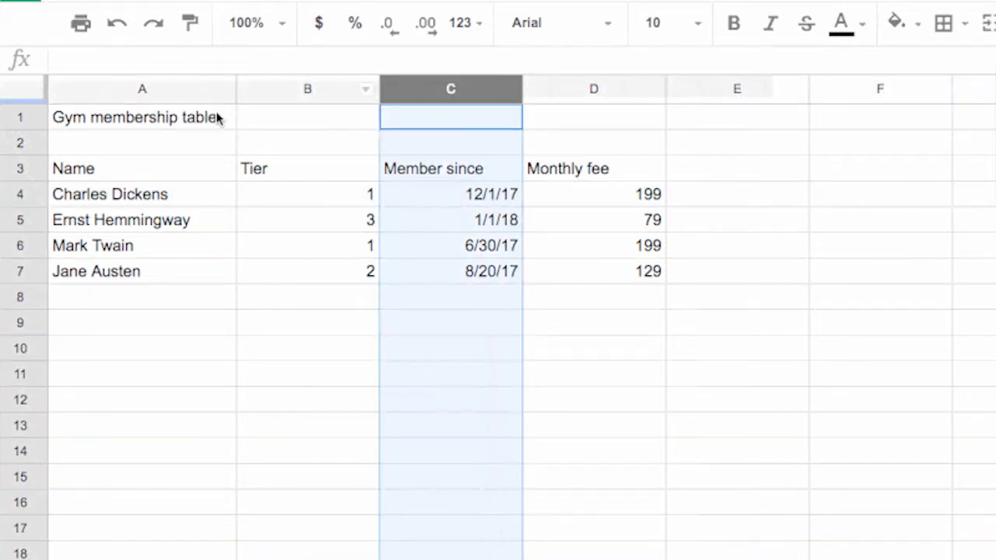
click(28, 194)
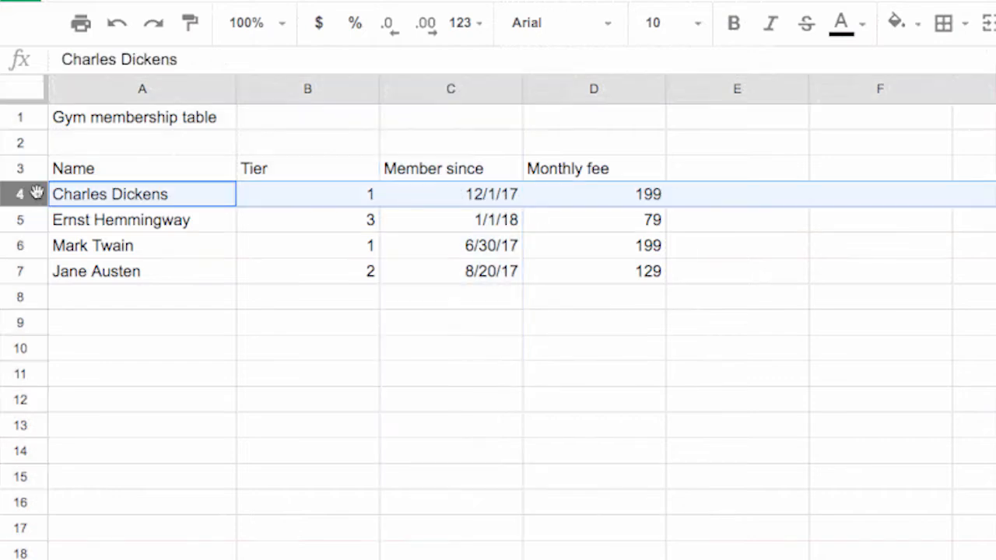
click(400, 93)
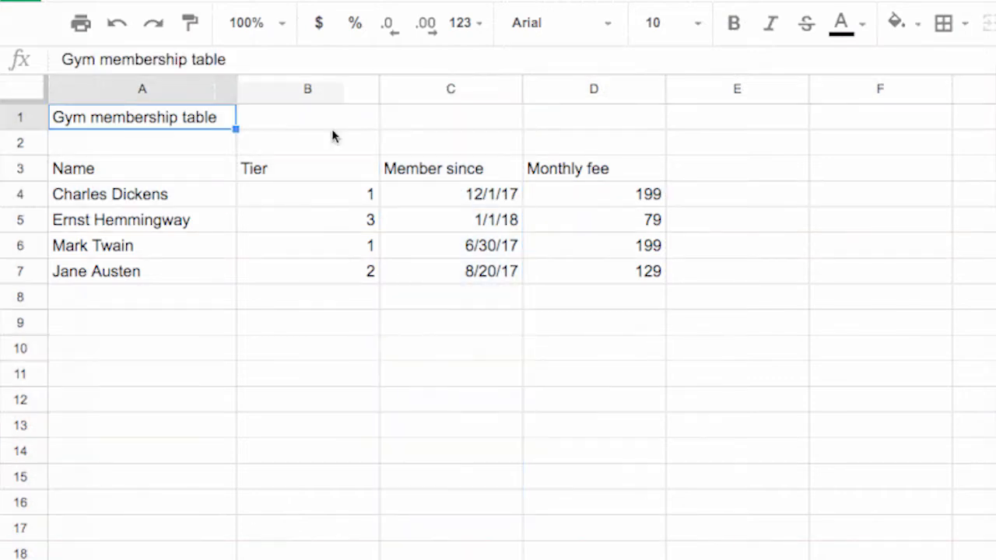
Resize column A of the gym membership table so its width fits the contents
mouse_move(236, 89)
mouse_down()
mouse_move(140, 85)
mouse_move(233, 87)
mouse_up()
double_click(234, 88)
Insert one empty column to the left of the Member since column in the gym membership table
click(402, 89)
right_click(404, 153)
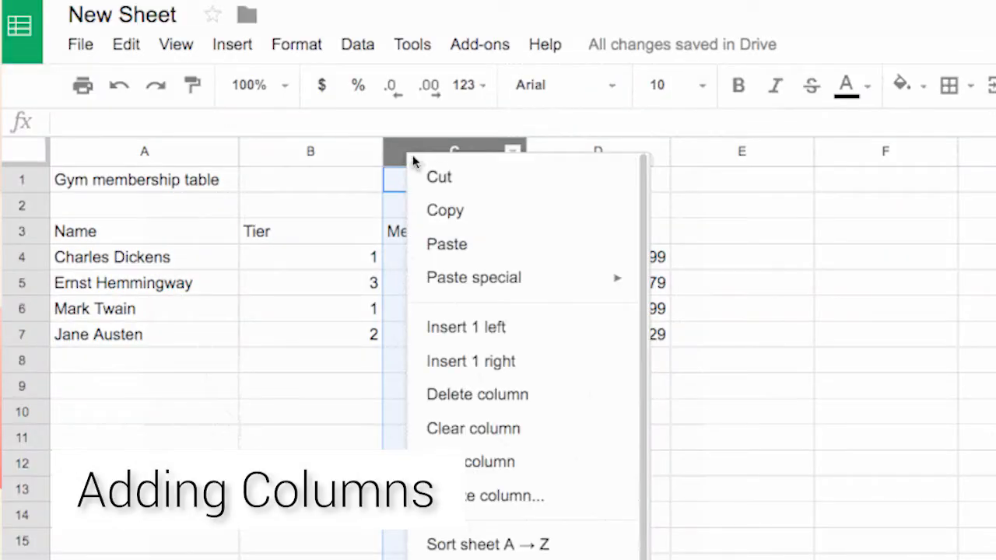
click(541, 337)
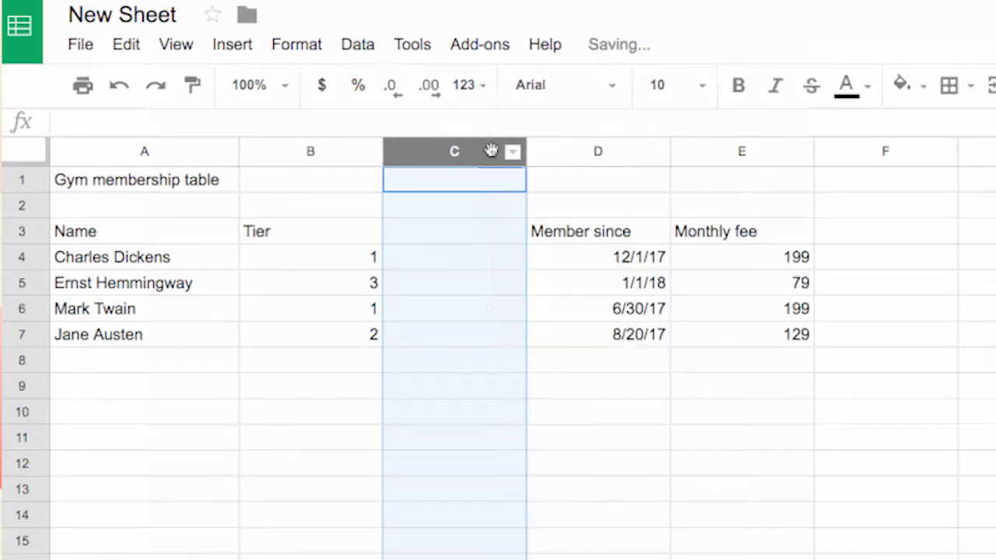
Delete the empty column C between the Tier and Member since columns
right_click(484, 152)
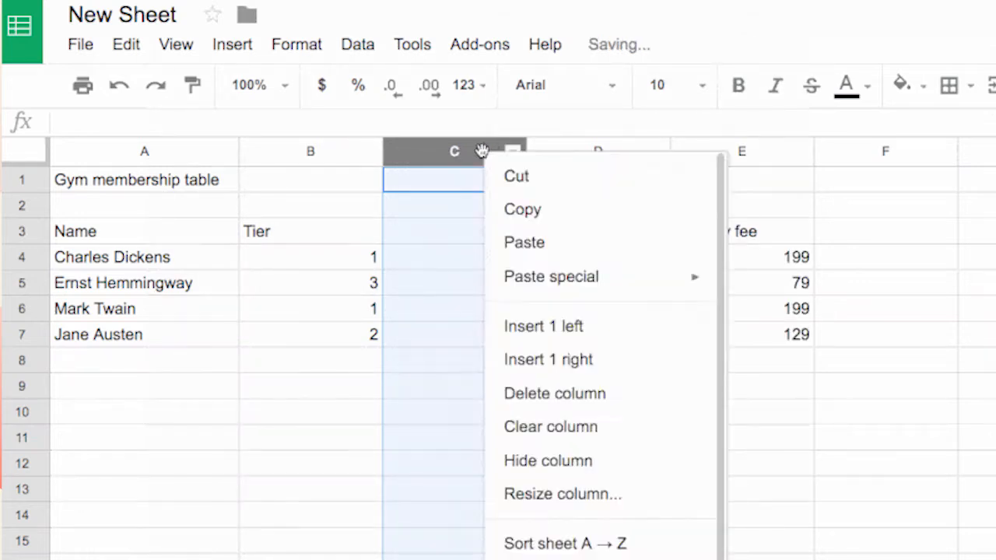
click(644, 396)
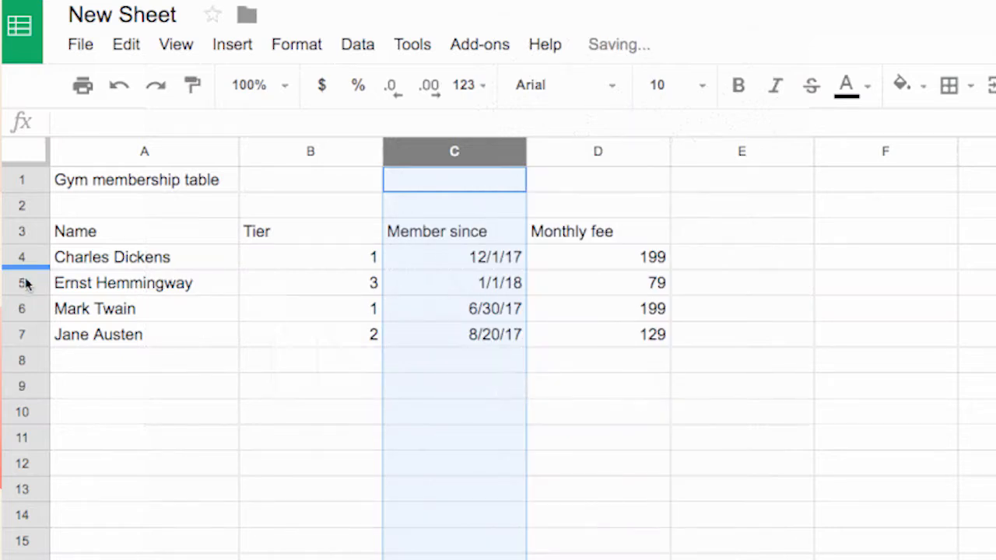
Insert one empty row above row 5 of the gym membership table, and delete that empty row again
click(23, 283)
right_click(25, 283)
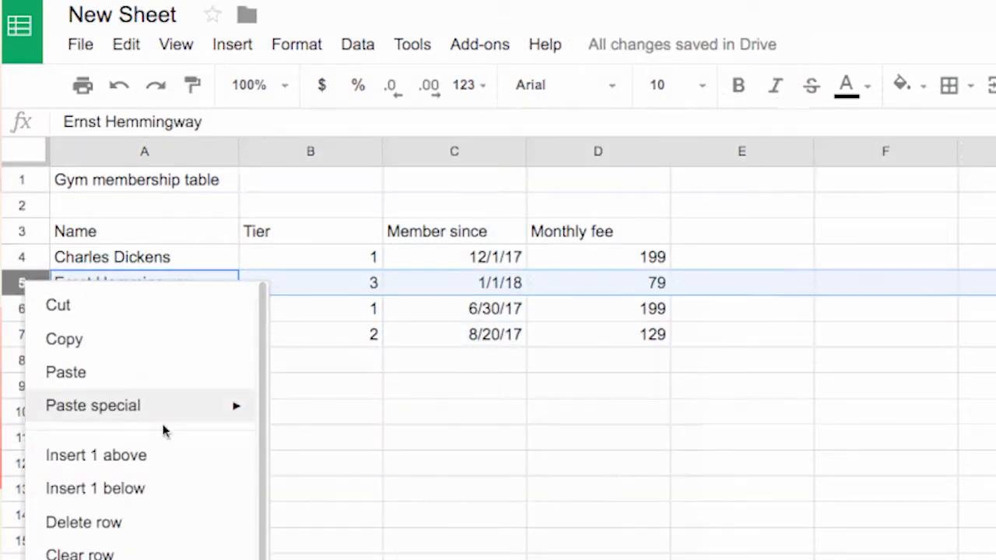
click(195, 467)
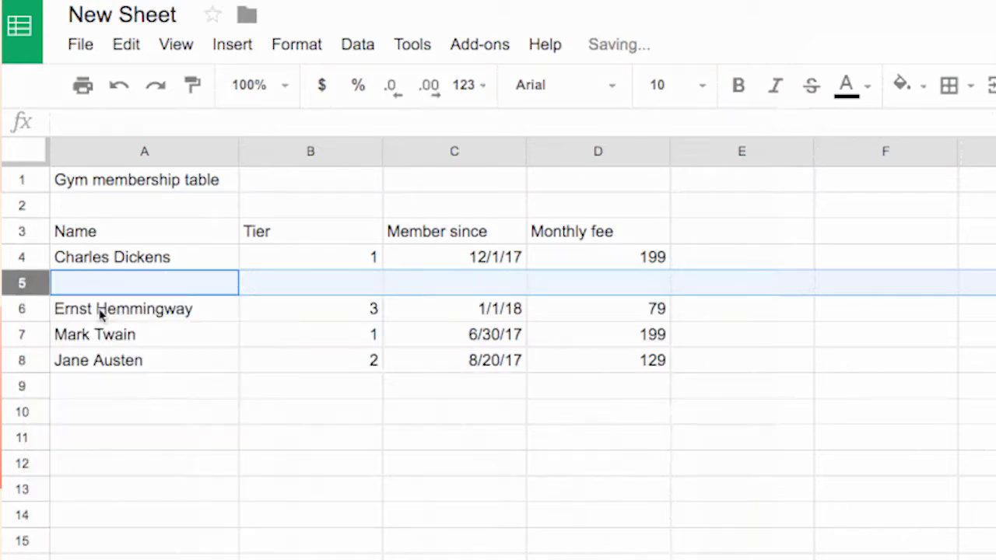
right_click(43, 285)
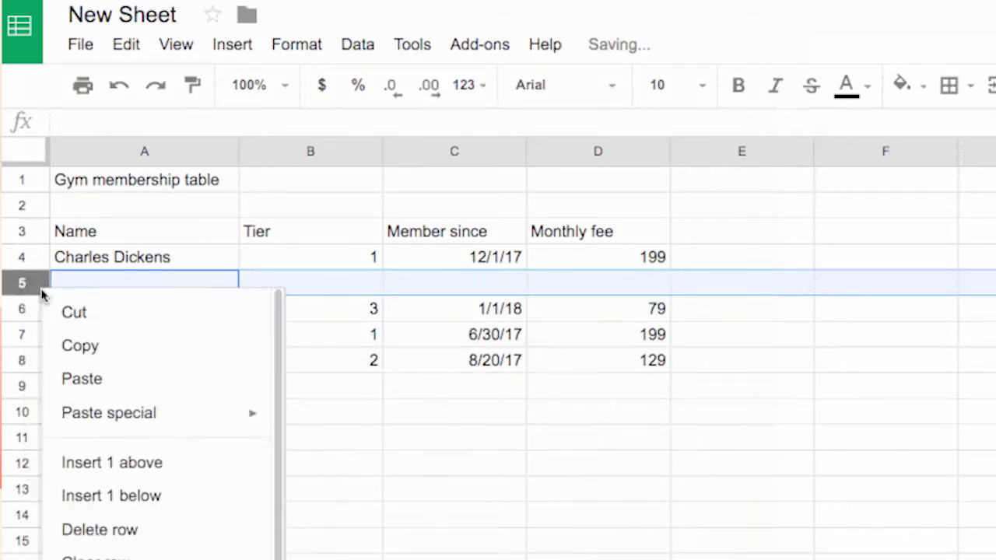
click(165, 536)
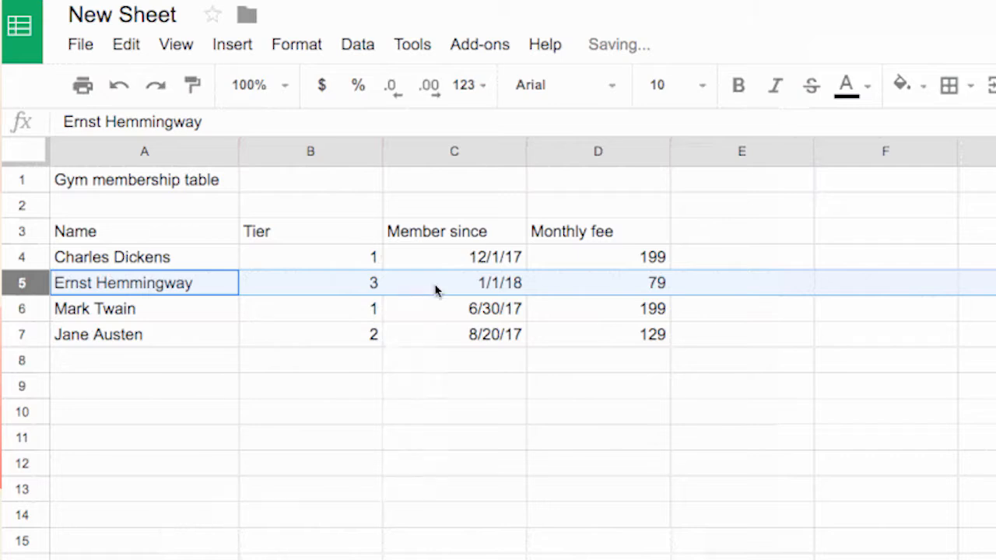
Insert one empty column to the left of the Member since column, and delete that empty column again
click(400, 151)
right_click(403, 152)
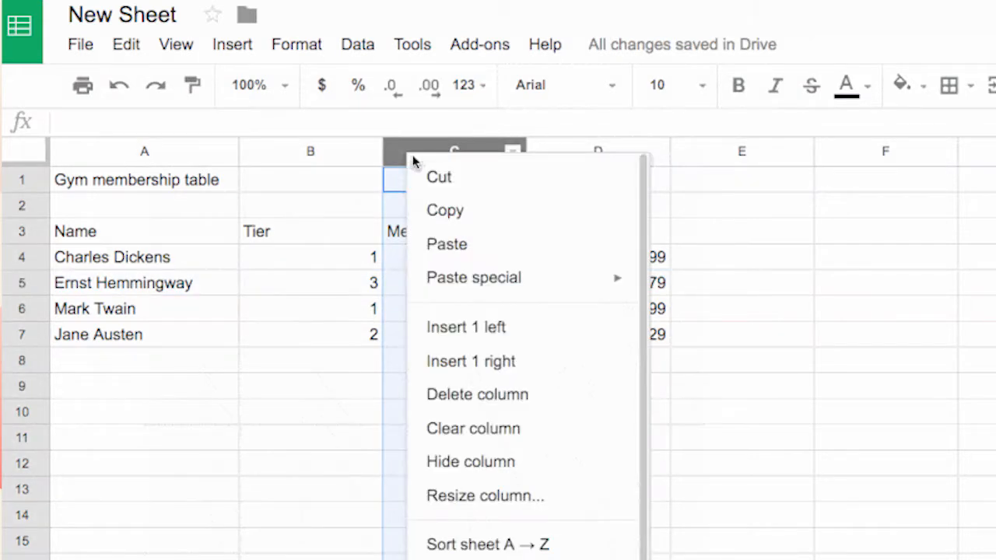
click(542, 337)
right_click(483, 150)
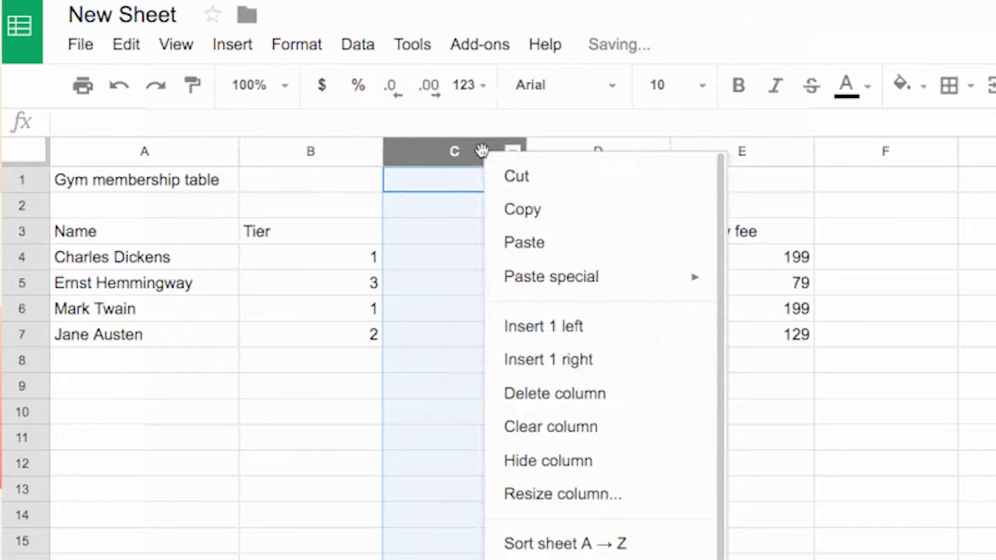
click(644, 398)
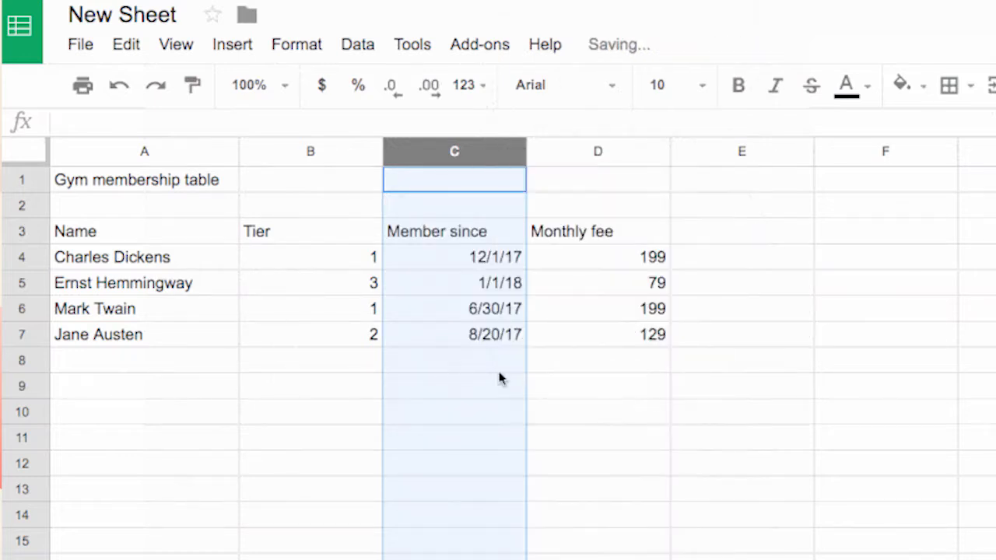
Repeat the row example: insert one empty row above row 5 and delete it again
click(23, 284)
right_click(25, 285)
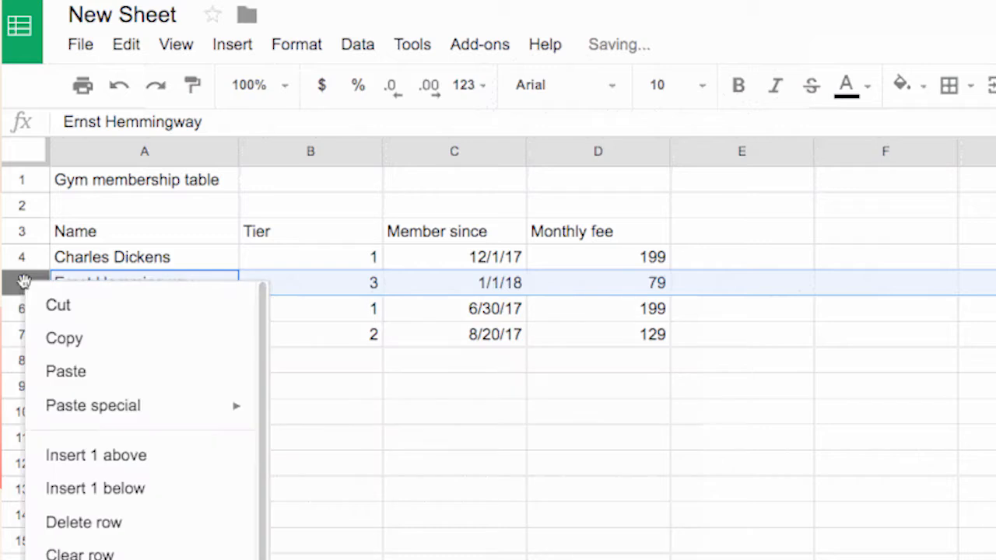
click(195, 468)
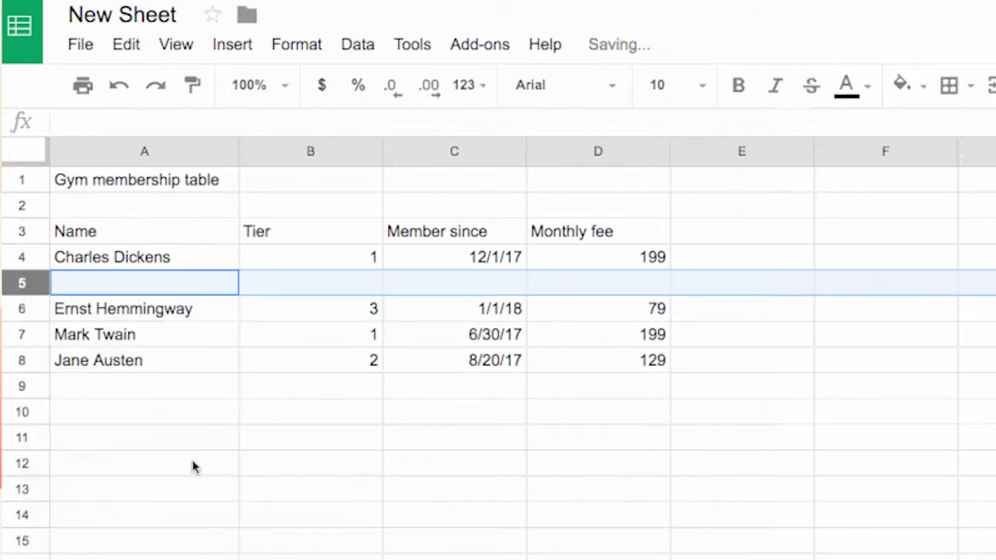
right_click(43, 287)
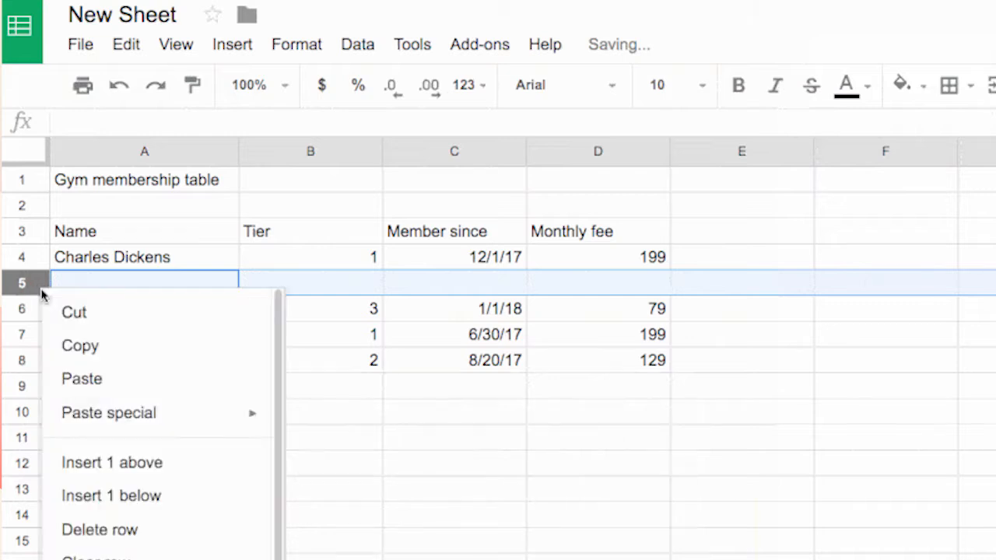
click(165, 535)
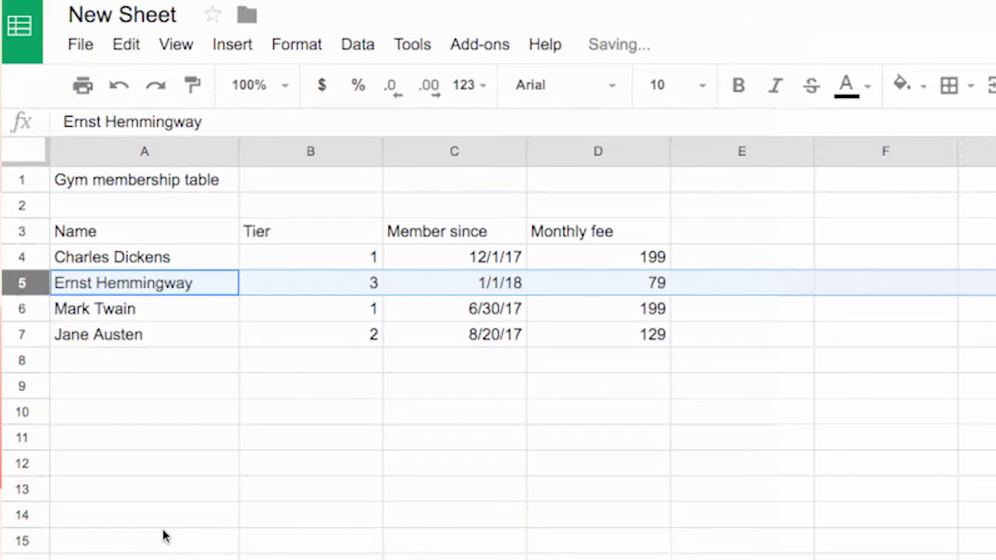
Insert one empty column to the left of the Member since column in the gym membership table
click(403, 151)
right_click(407, 154)
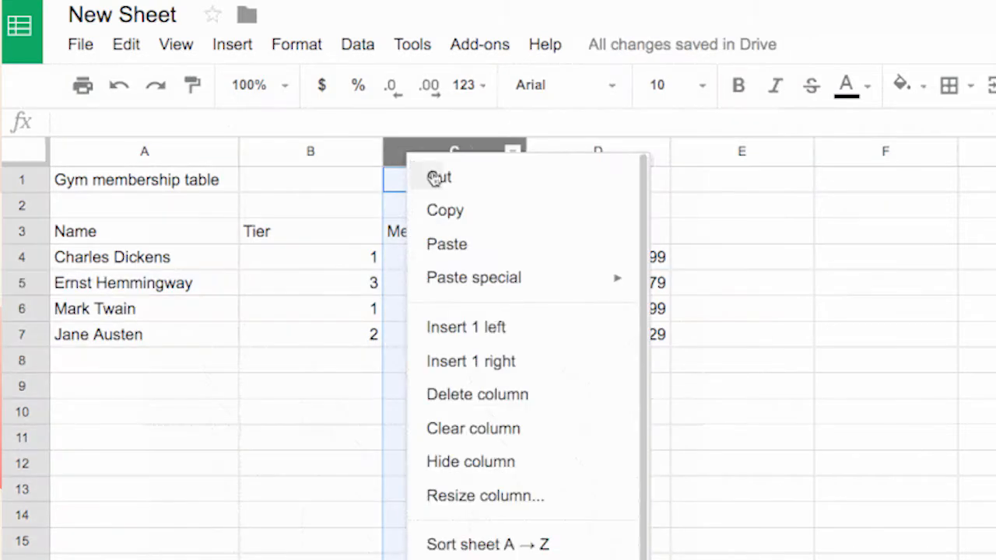
click(543, 336)
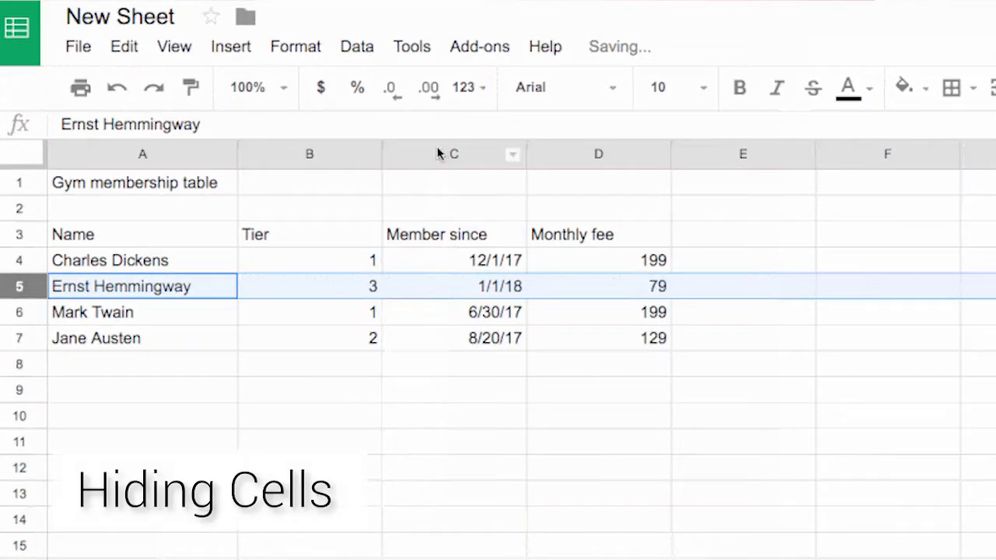
Hide the Member since column and unhide it again, doing this twice
click(440, 152)
right_click(439, 150)
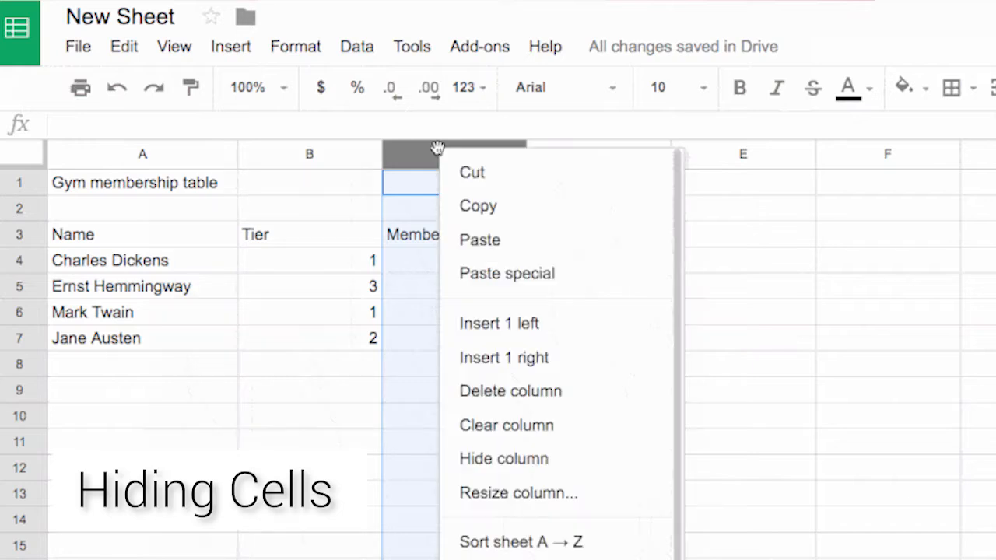
click(595, 466)
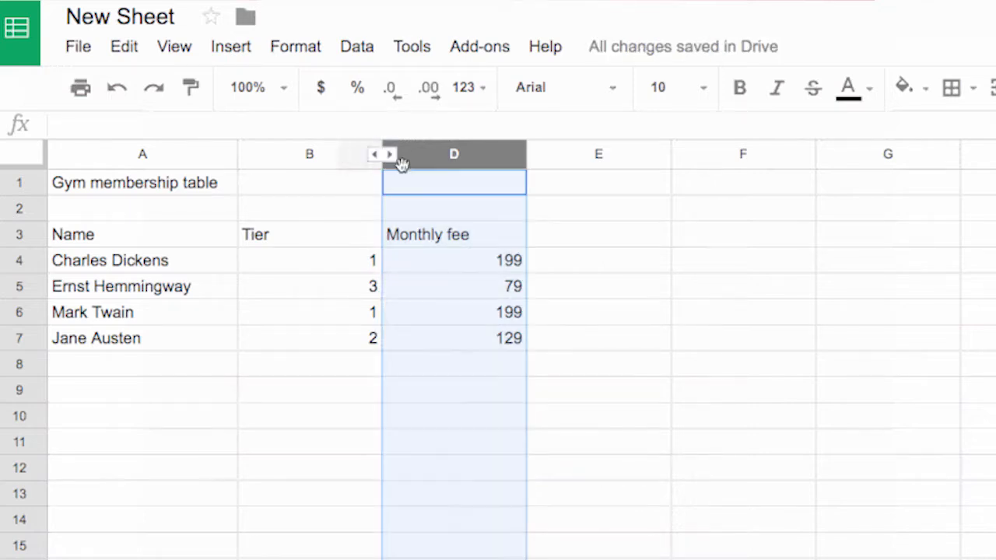
click(389, 155)
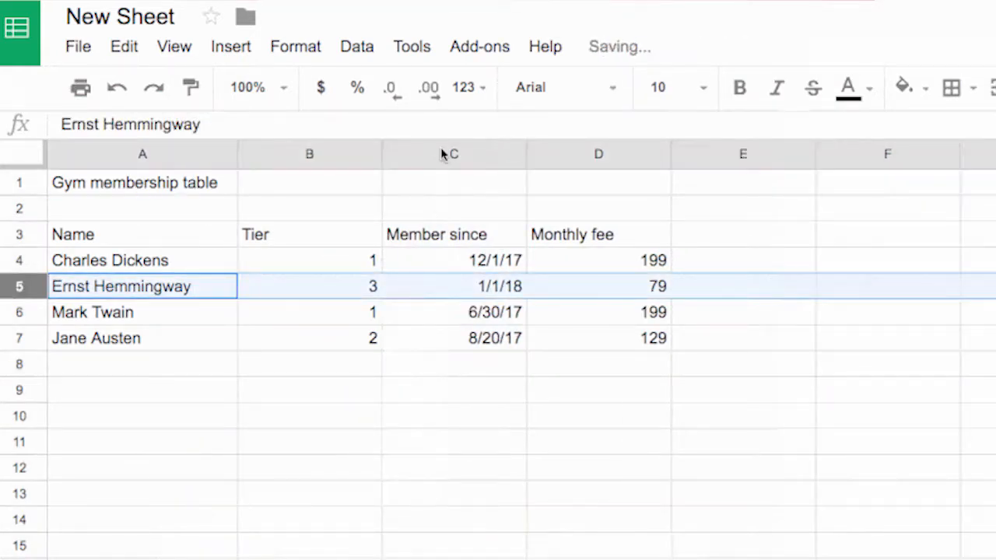
click(441, 153)
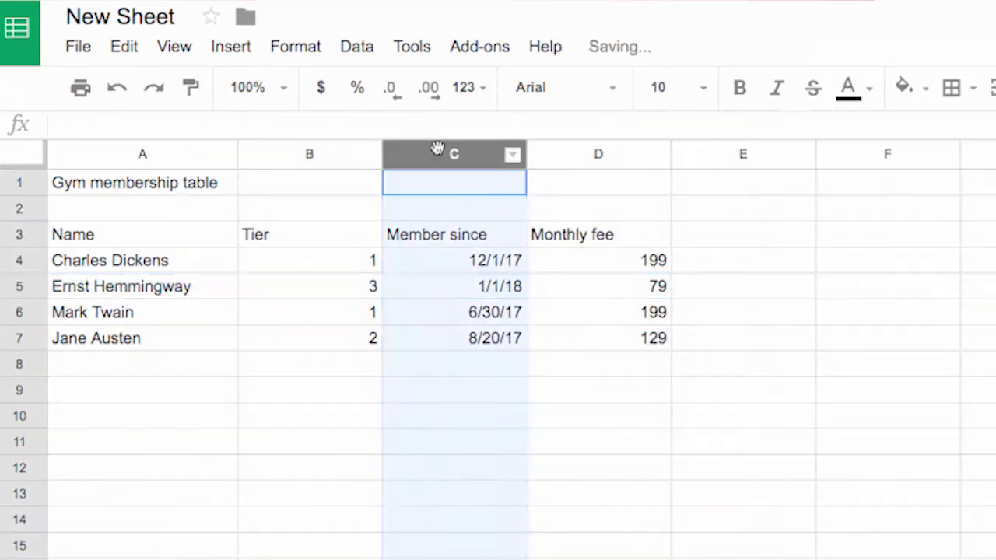
right_click(441, 153)
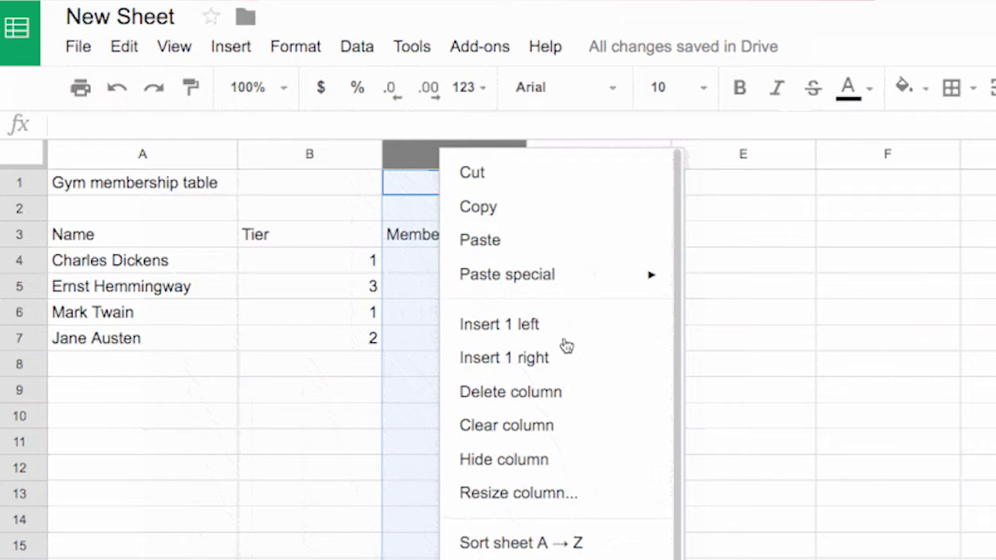
click(596, 467)
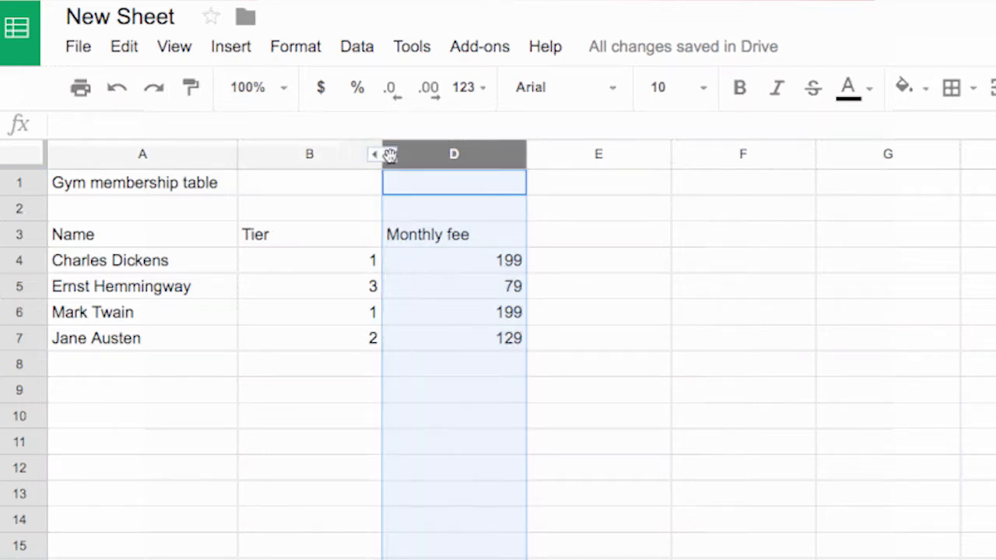
click(391, 155)
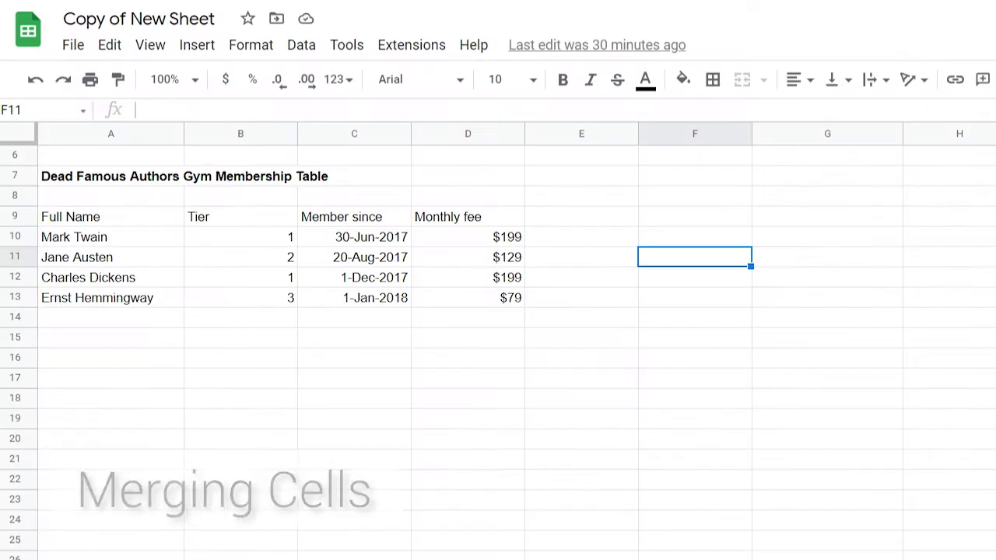
Merge the cells of range A9:B13, covering Full Name and Tier, horizontally
click(154, 219)
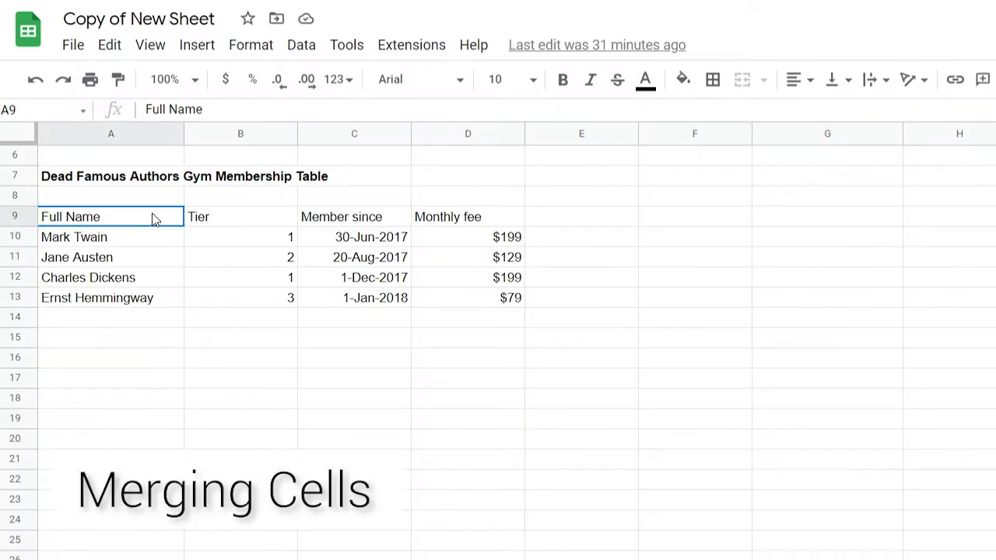
drag(135, 222, 254, 300)
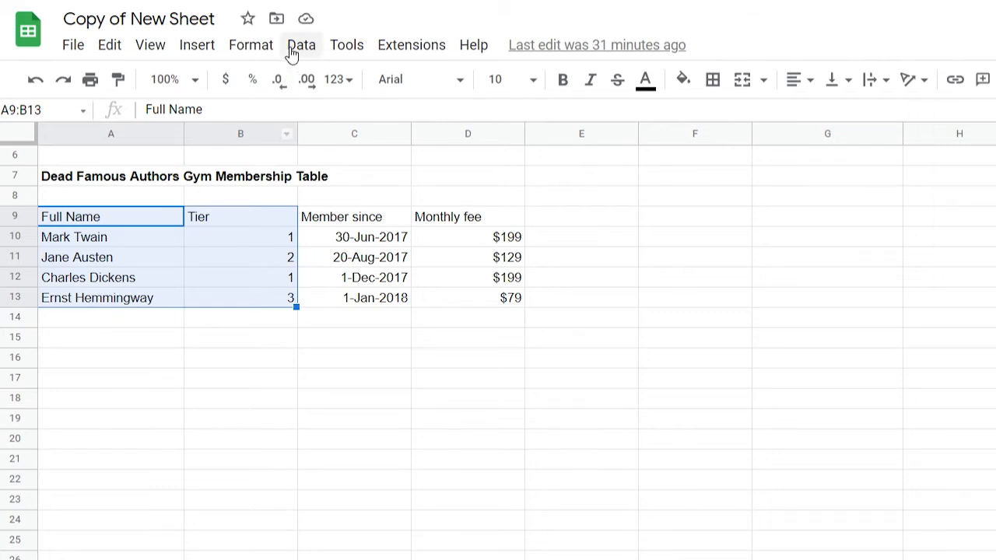
click(266, 50)
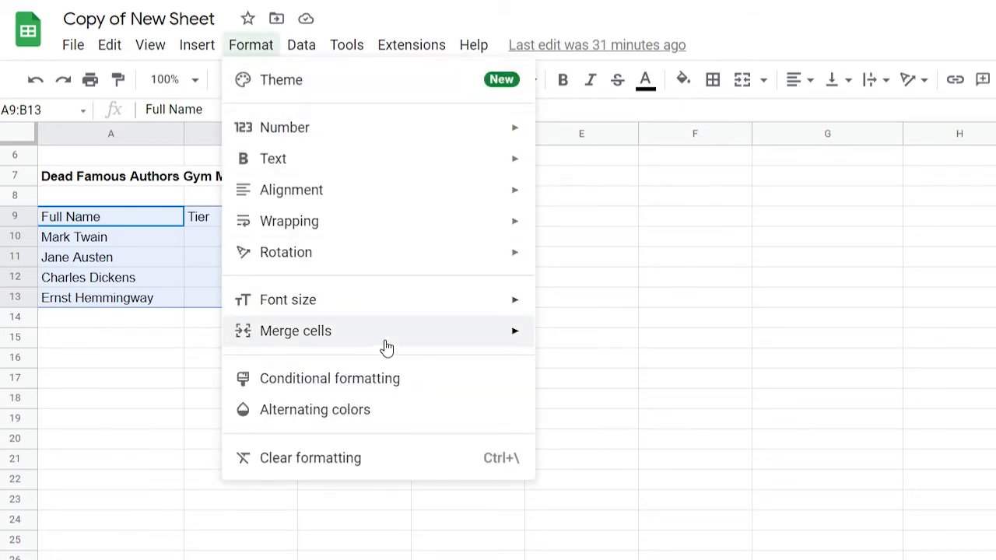
mouse_move(388, 350)
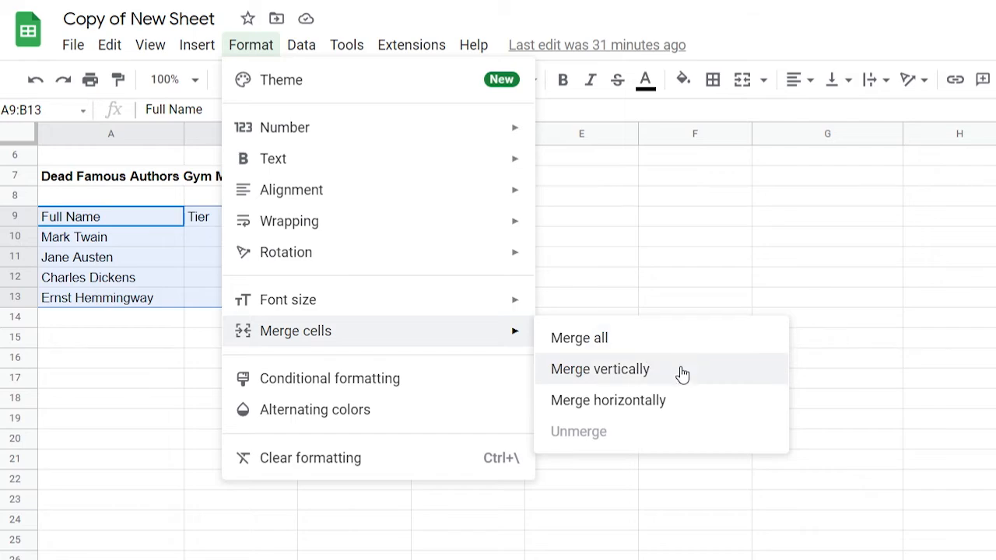
click(666, 400)
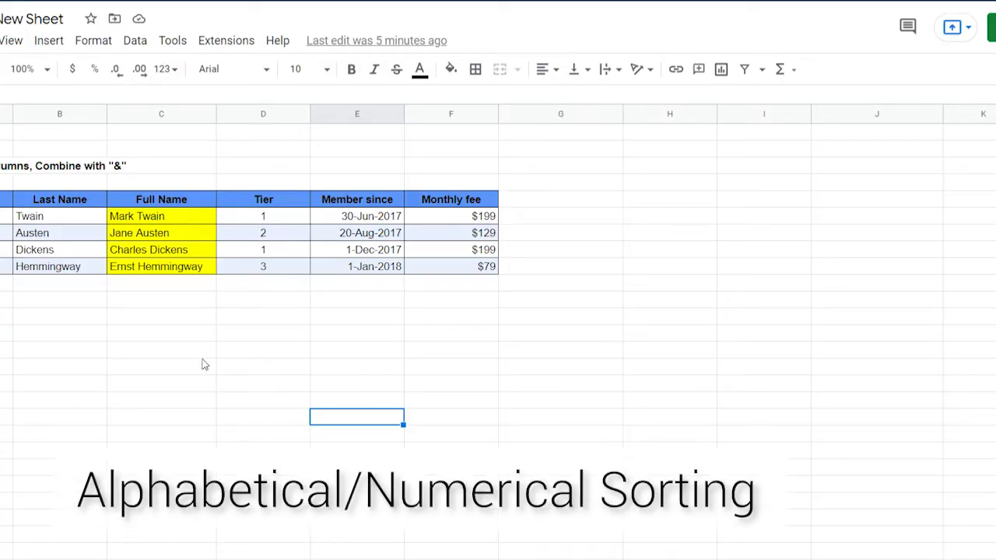
Open the advanced range sorting options for the Full Name cells C20 to C25 and mark the data as having a header row
click(207, 321)
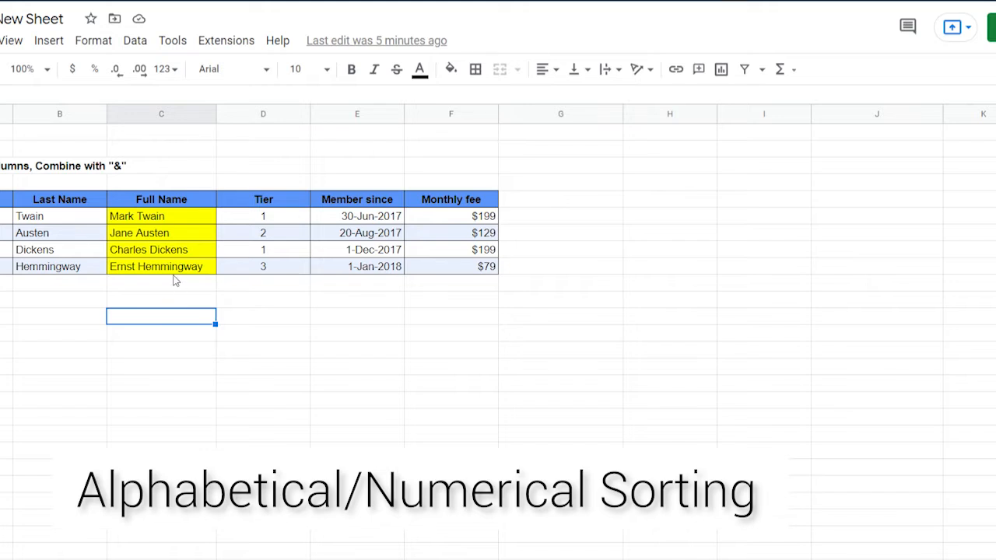
drag(143, 187, 148, 266)
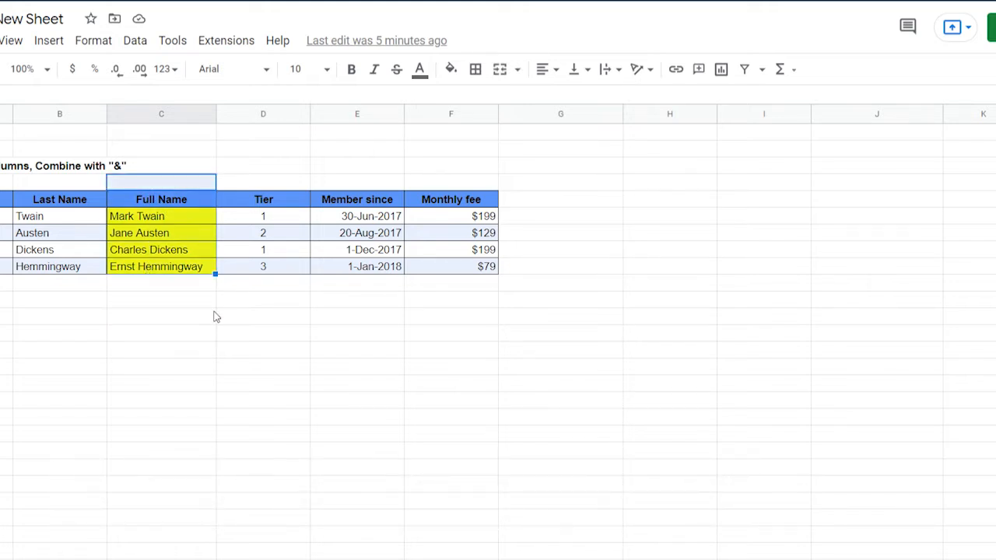
click(138, 46)
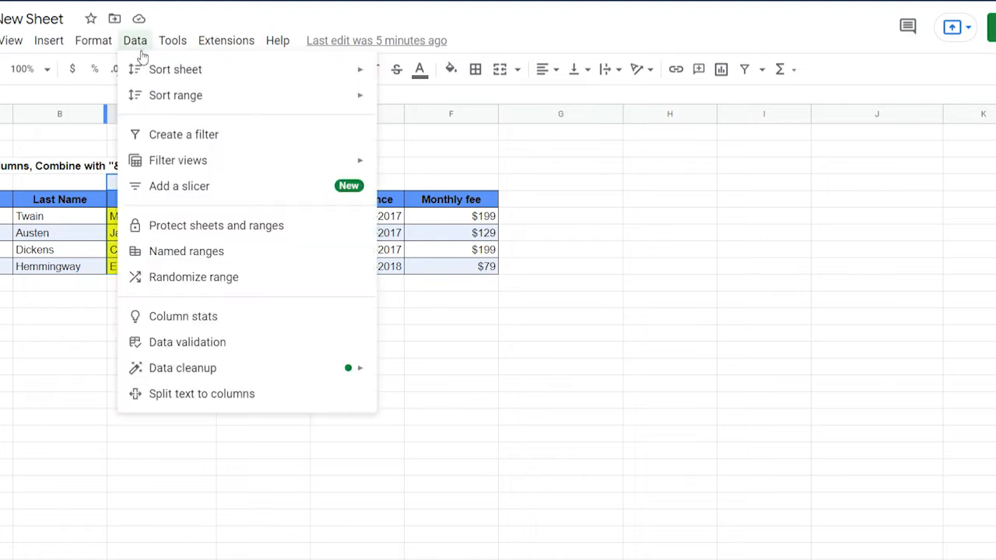
mouse_move(174, 98)
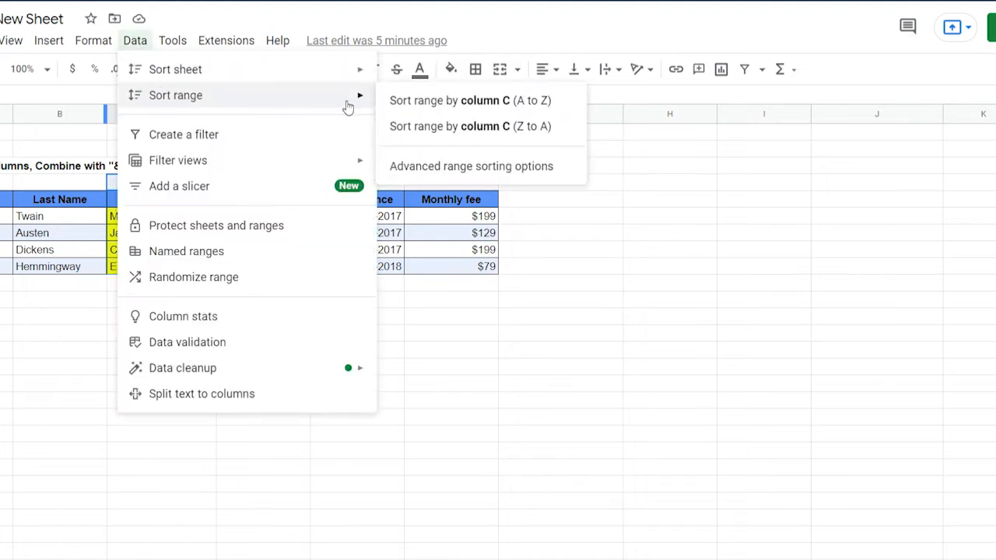
click(471, 167)
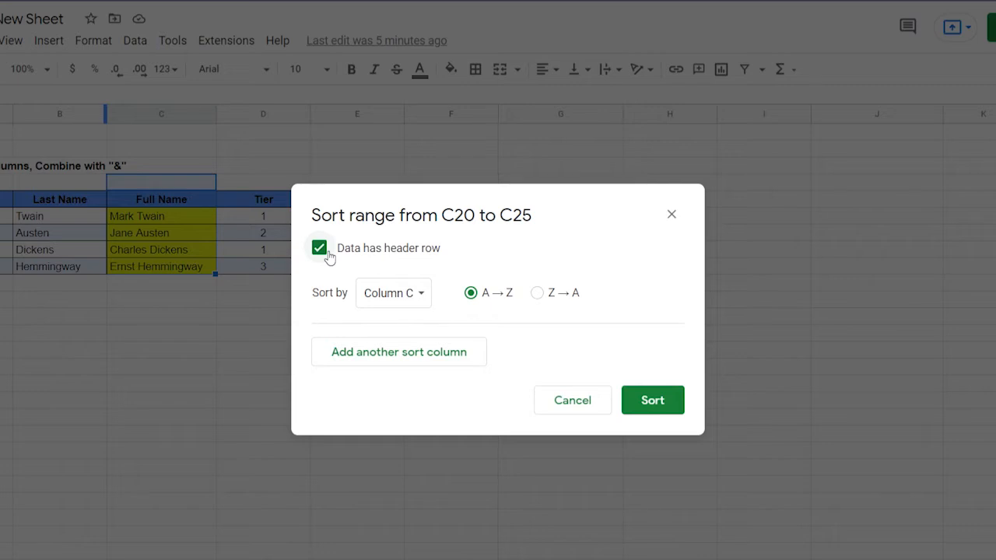
Sort range C20:C25 by Column C from A to Z, adding a second A to Z sort level on Column C
click(426, 301)
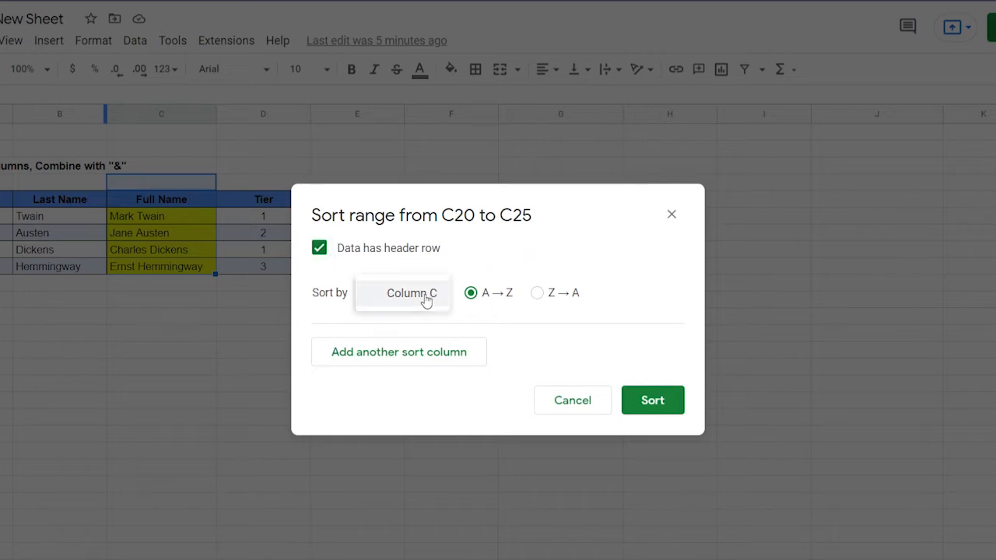
click(551, 299)
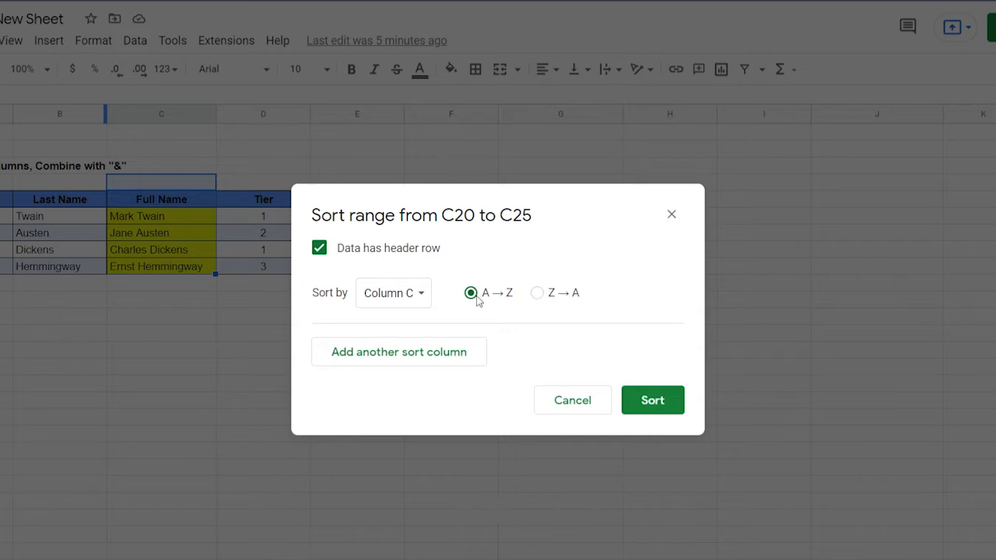
click(443, 365)
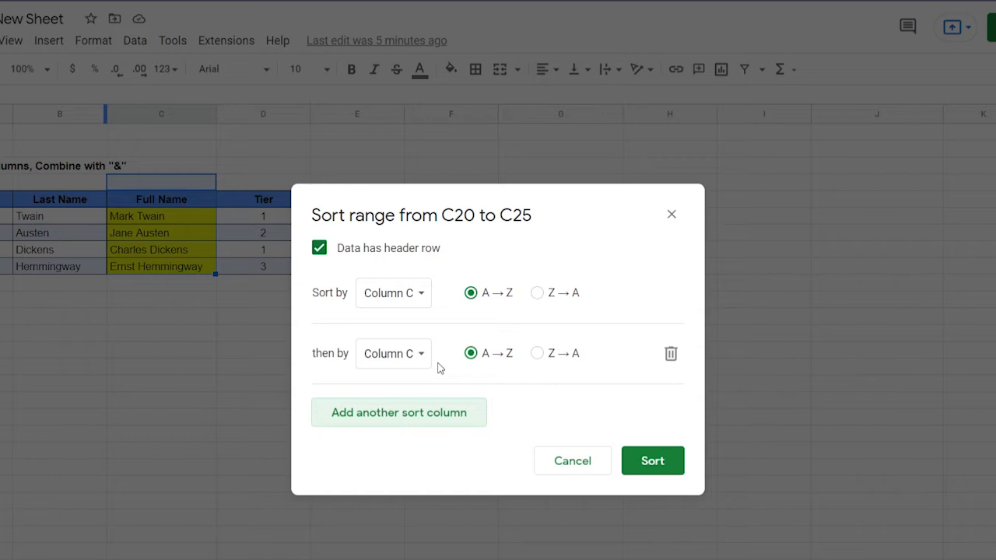
click(427, 362)
click(511, 375)
click(666, 461)
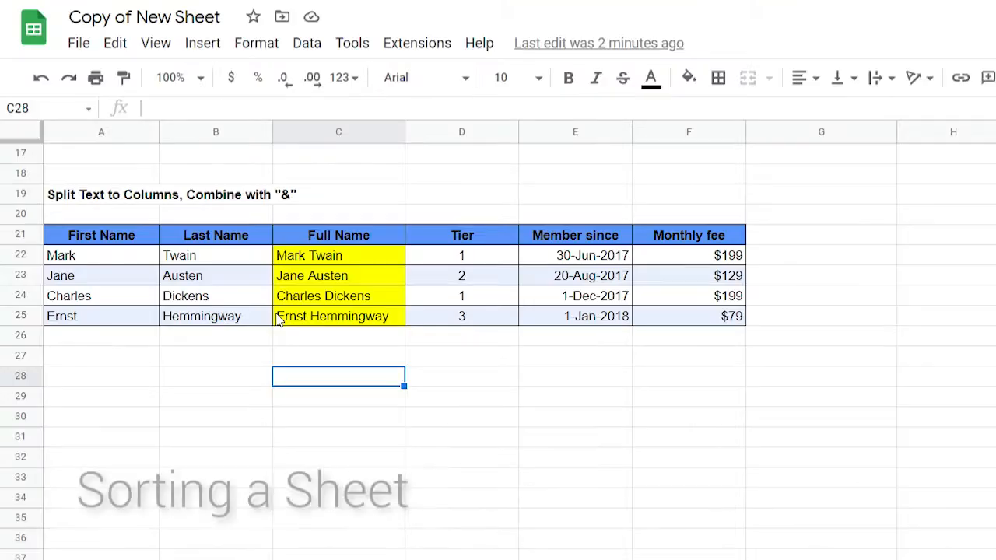
Open the column options for column A, which holds the first names
right_click(121, 139)
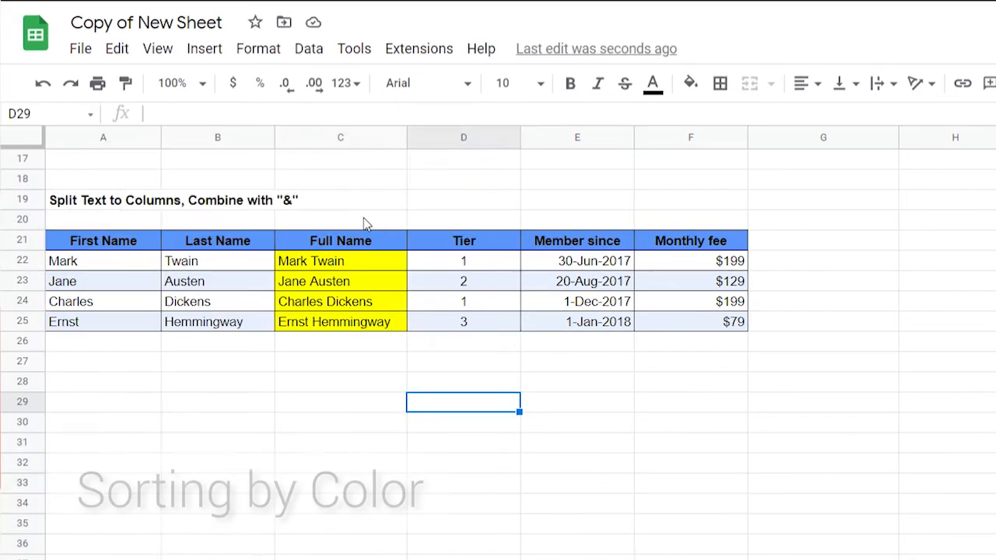
Create a filter on range C20:C25, covering the Full Name cells
click(364, 218)
drag(380, 233, 382, 332)
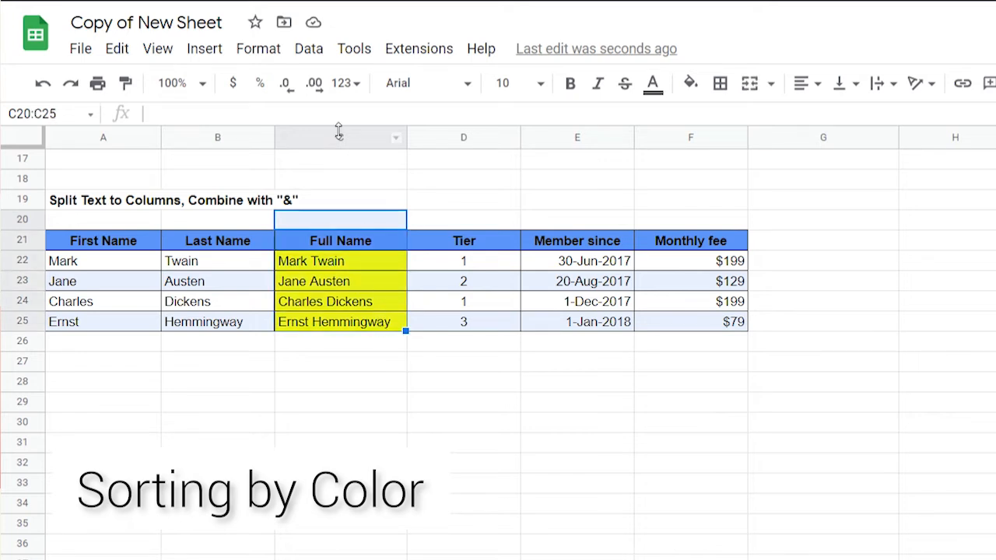
click(316, 53)
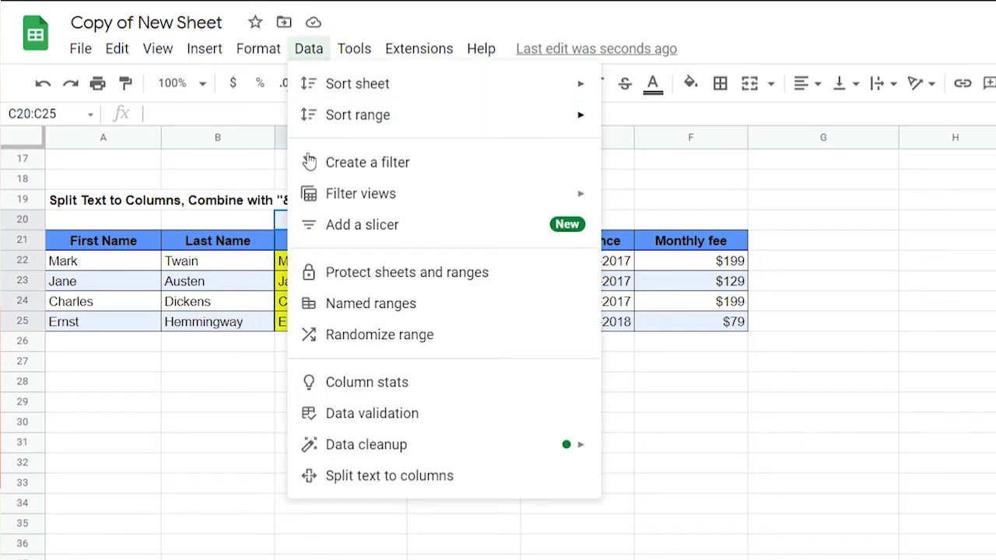
click(377, 166)
click(446, 221)
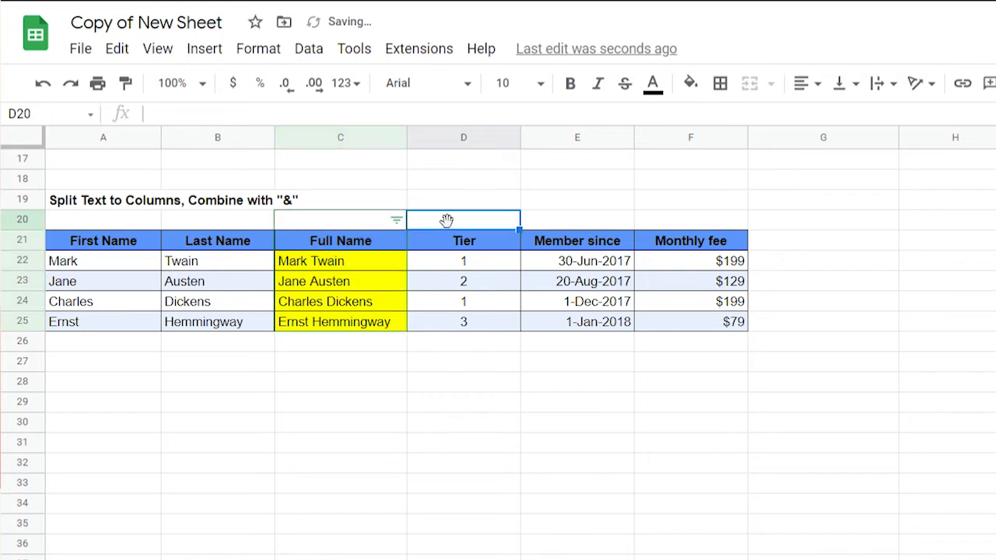
Sort the filtered Full Name column by the yellow fill color
click(396, 221)
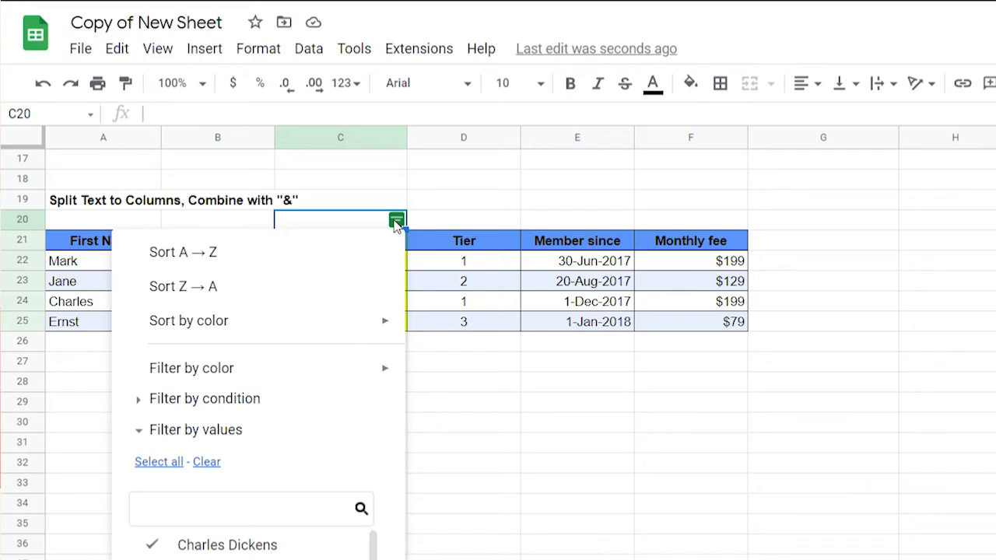
mouse_move(362, 322)
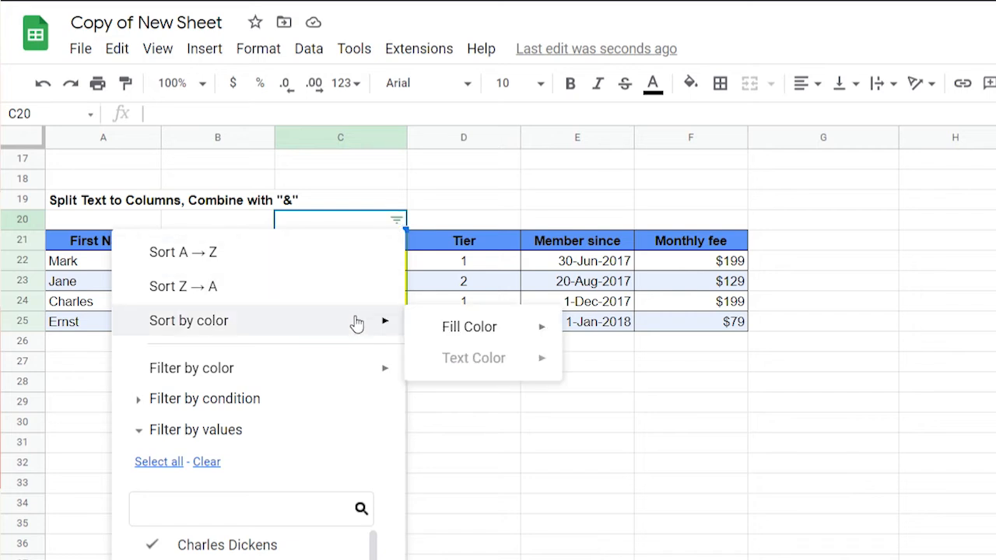
mouse_move(476, 333)
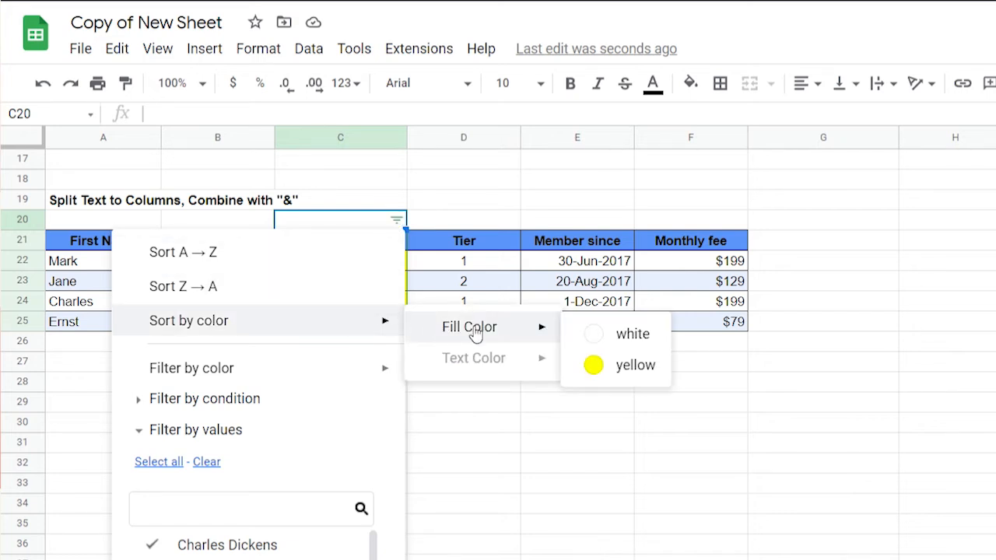
click(635, 366)
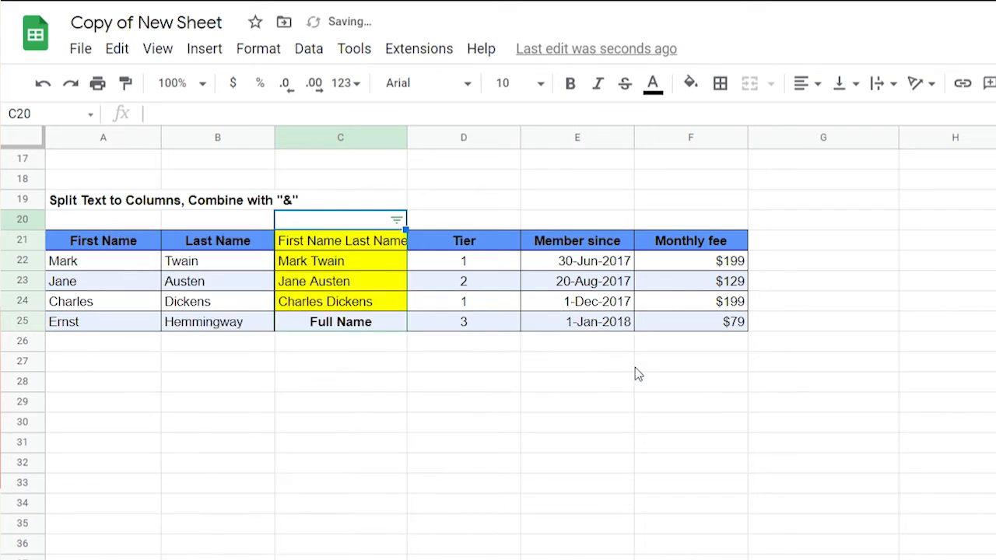
Sort the filtered Full Name column by the white fill color
click(396, 219)
mouse_move(355, 327)
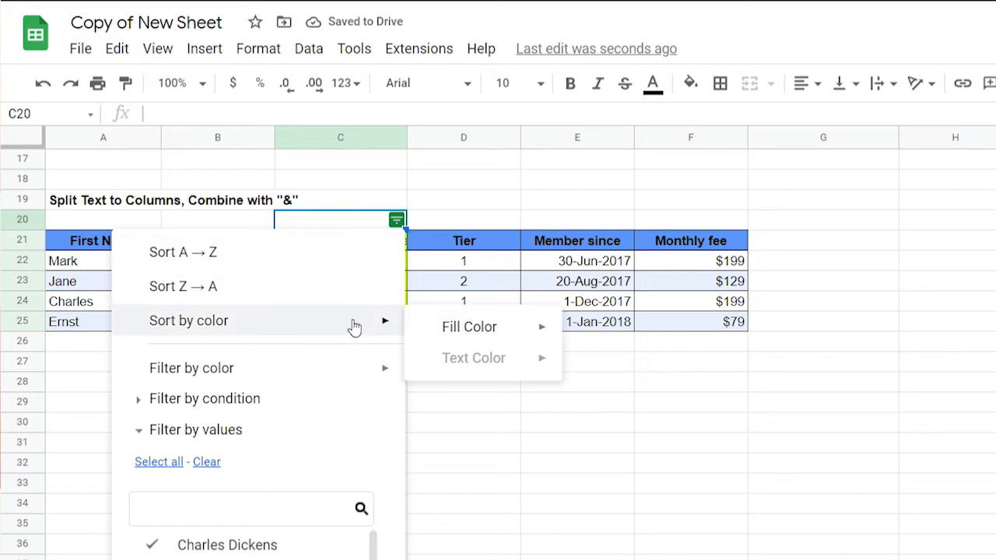
mouse_move(456, 330)
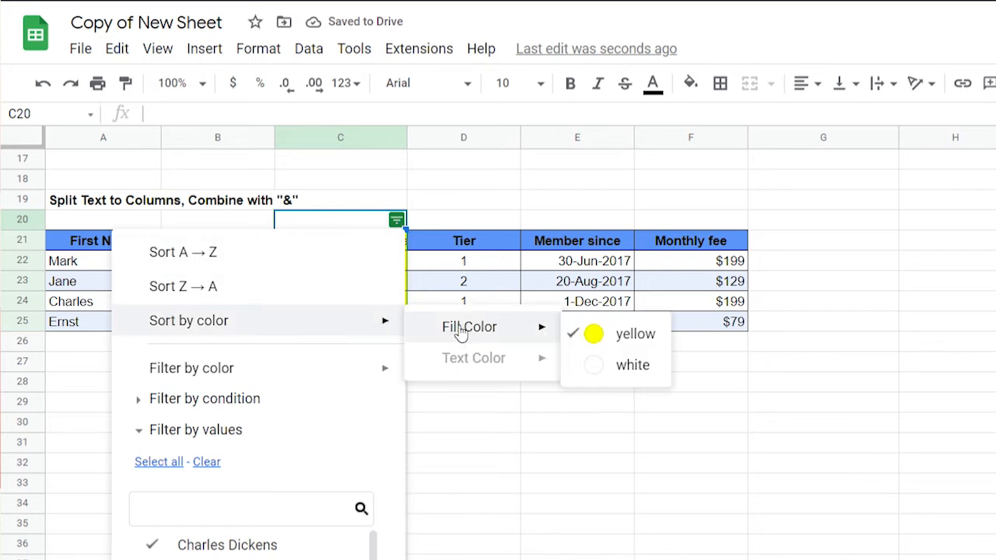
click(613, 365)
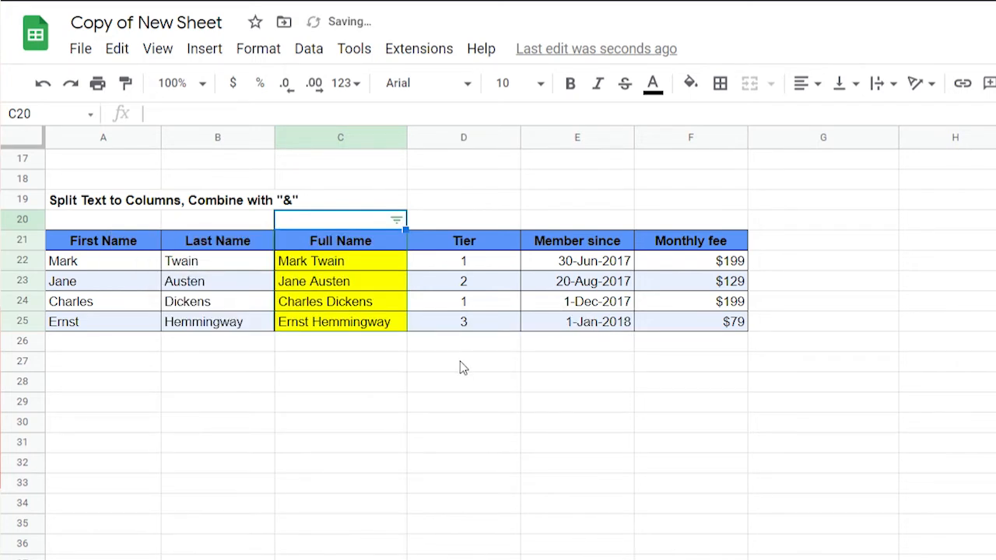
Remove the filter from the Full Name column
click(308, 49)
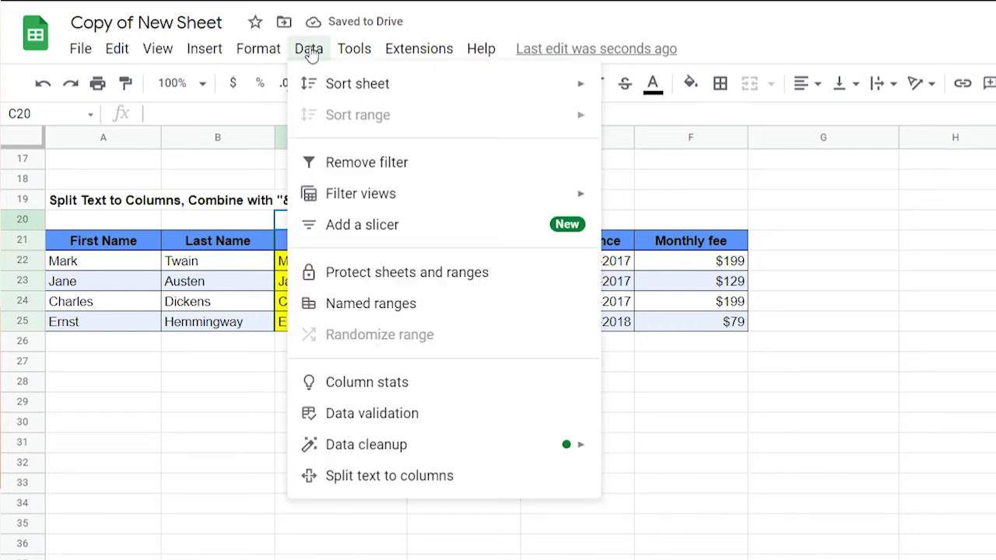
click(432, 174)
click(506, 205)
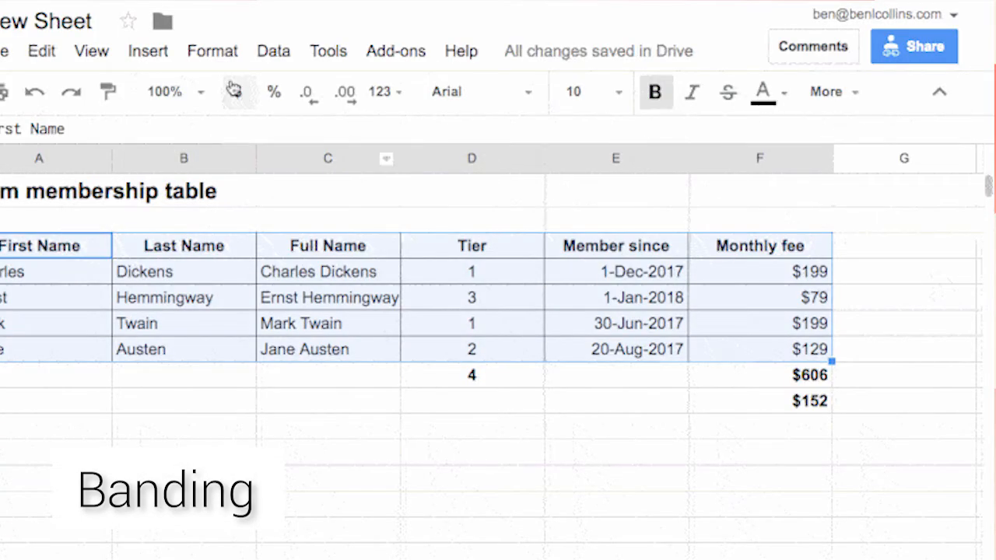
Apply green alternating colors with a header to gym membership table A3:F7 and undo them, doing this twice
click(214, 56)
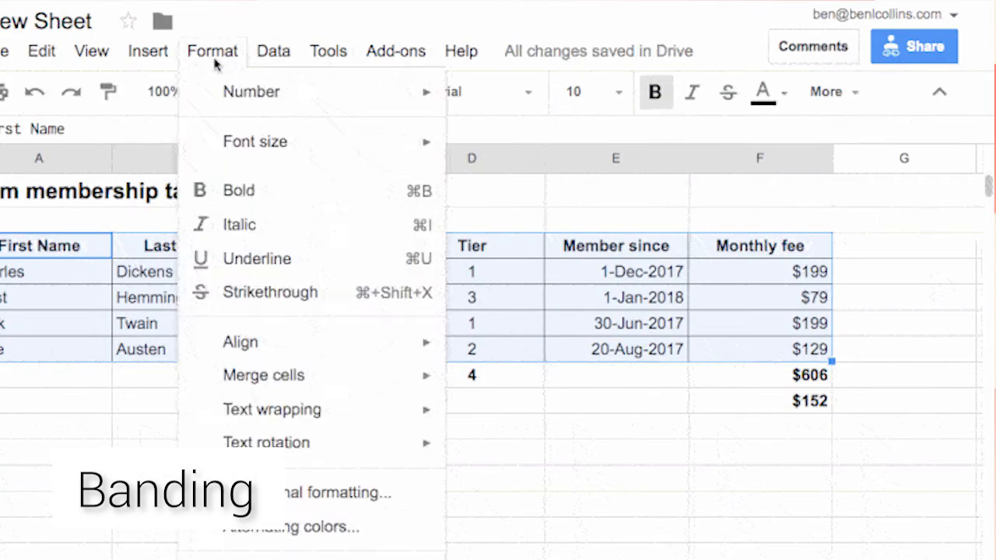
click(372, 530)
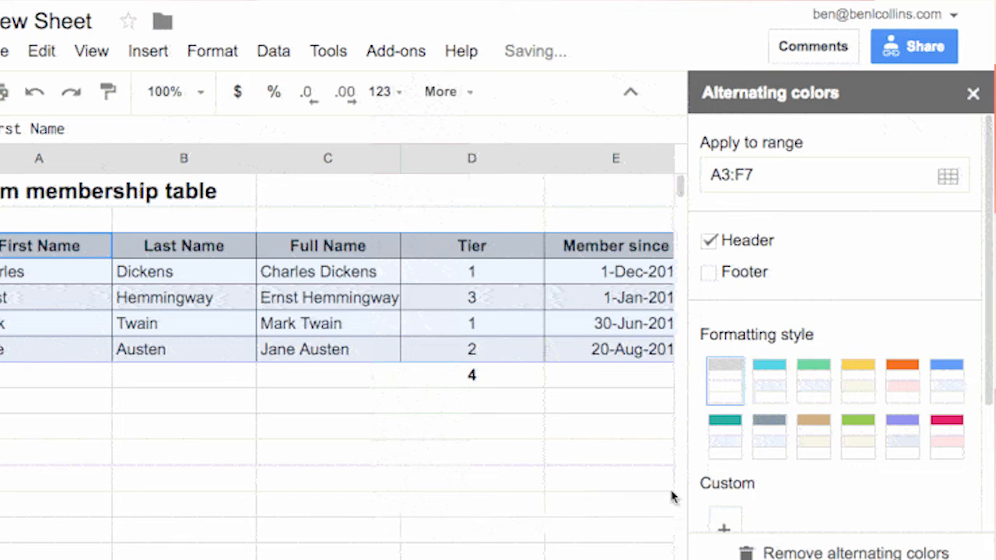
click(813, 387)
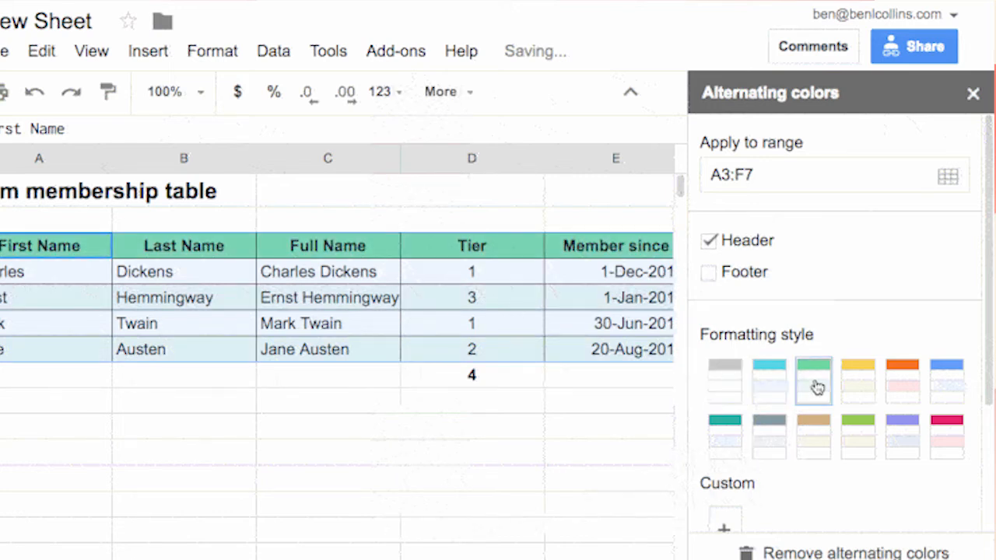
click(972, 94)
click(253, 402)
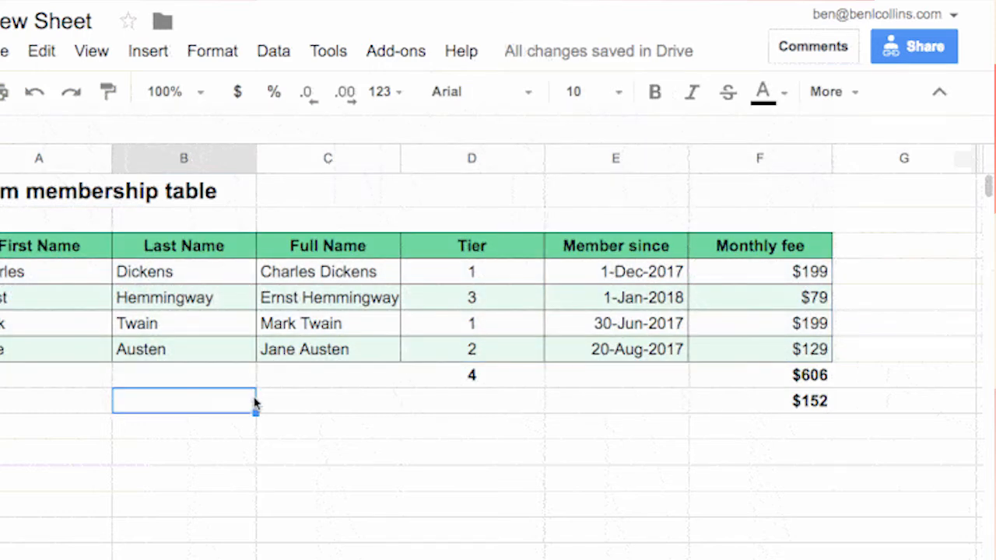
key(ctrl+z)
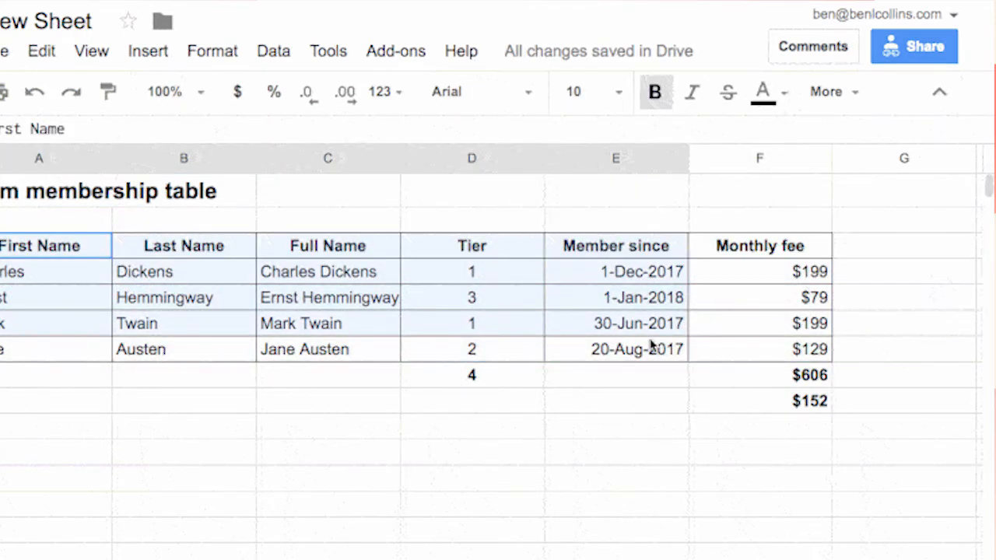
click(214, 54)
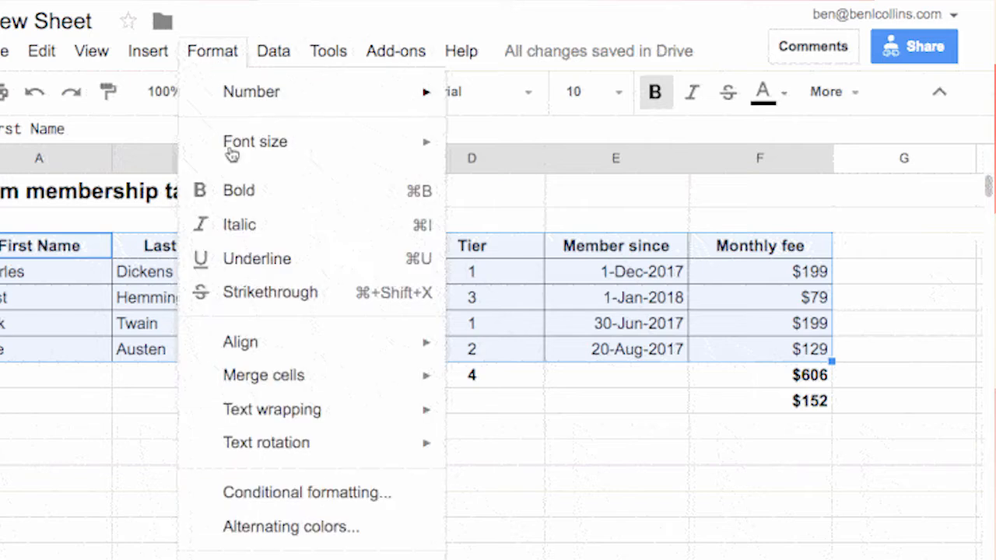
click(375, 534)
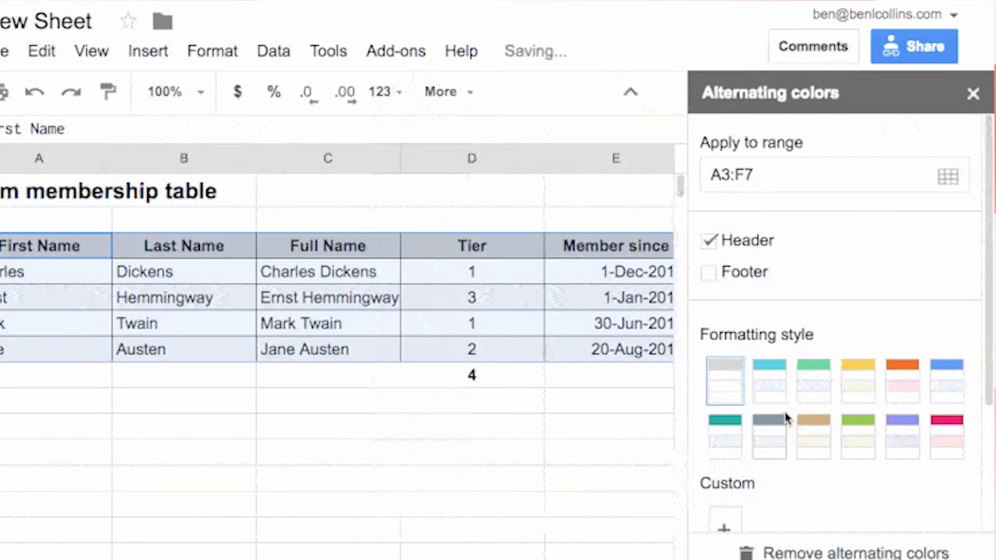
click(813, 383)
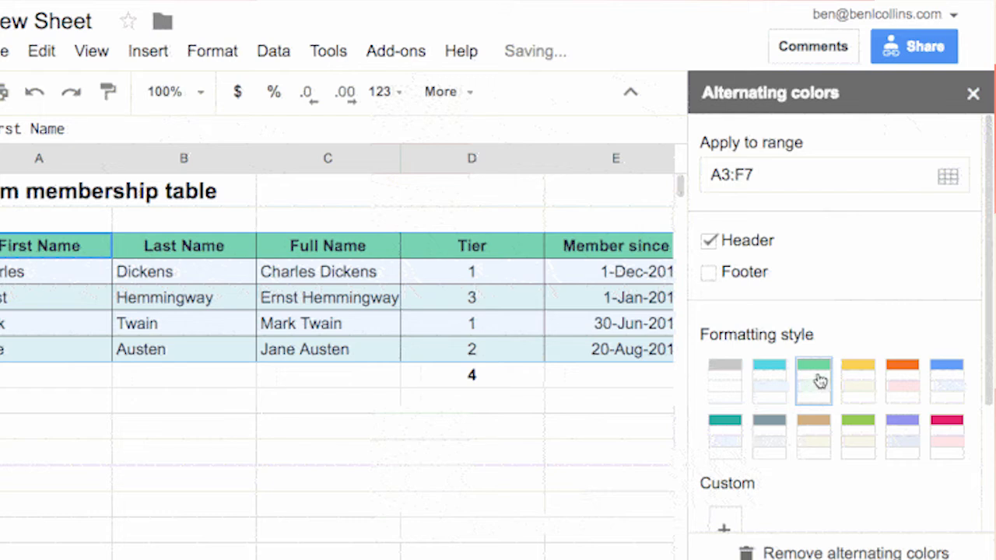
click(973, 95)
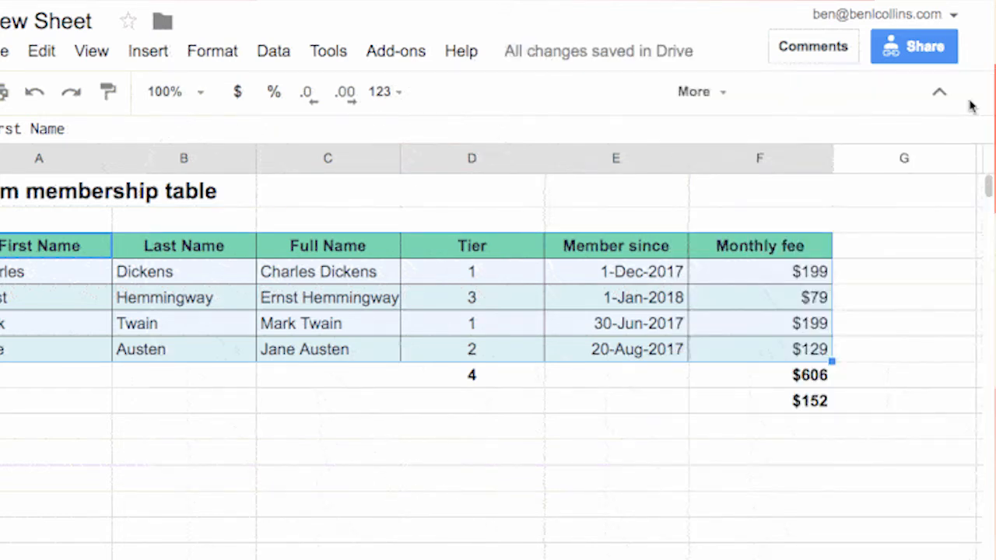
click(255, 403)
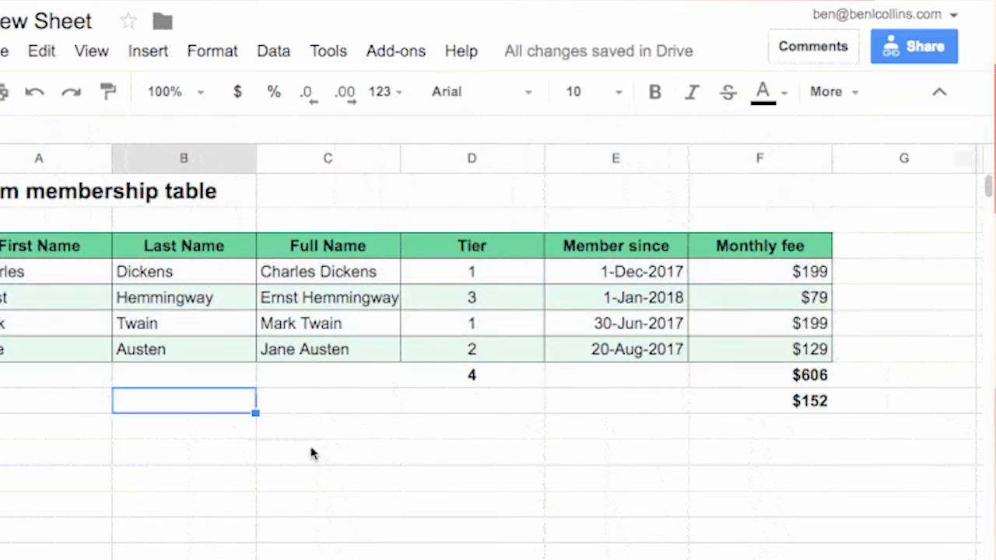
key(ctrl+z)
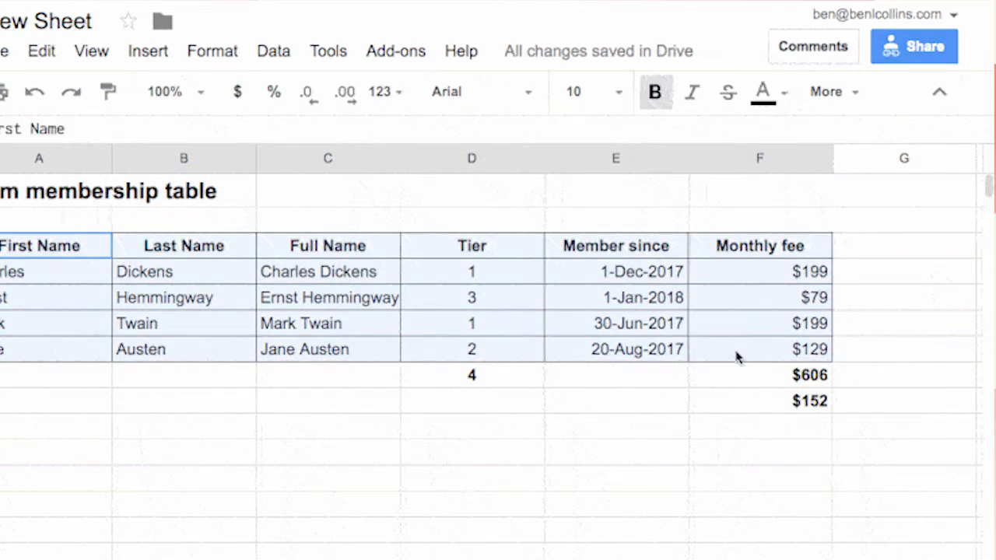
Apply the green alternating colors style with a header to range A3:F7 of the gym membership table
click(215, 59)
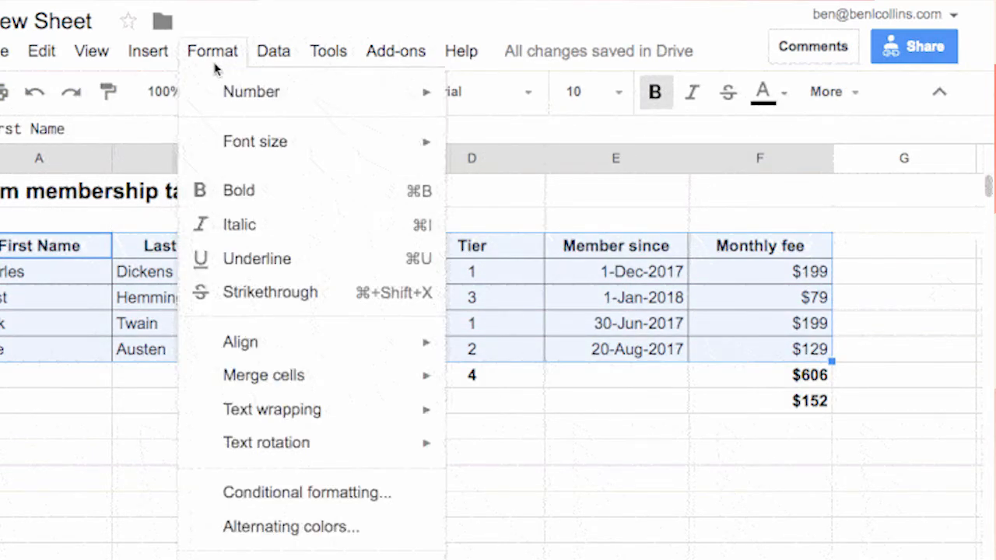
click(372, 530)
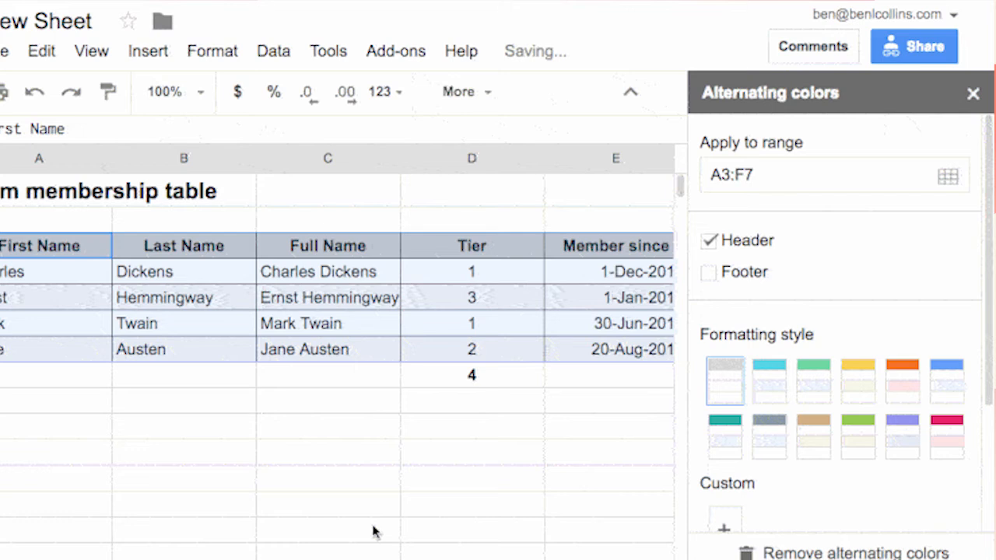
click(811, 388)
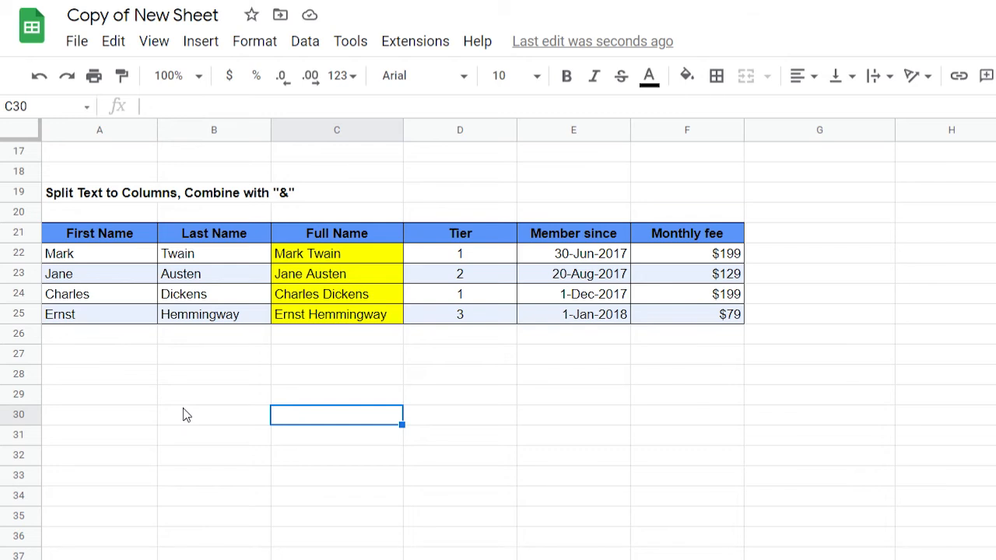
Select header row 21 of the split-text table and open the freeze options
click(28, 239)
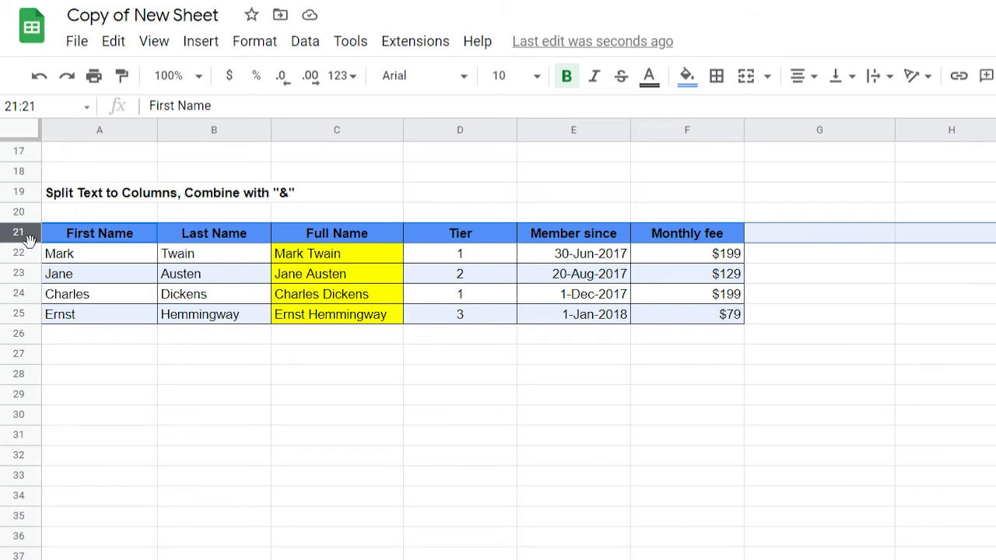
click(155, 43)
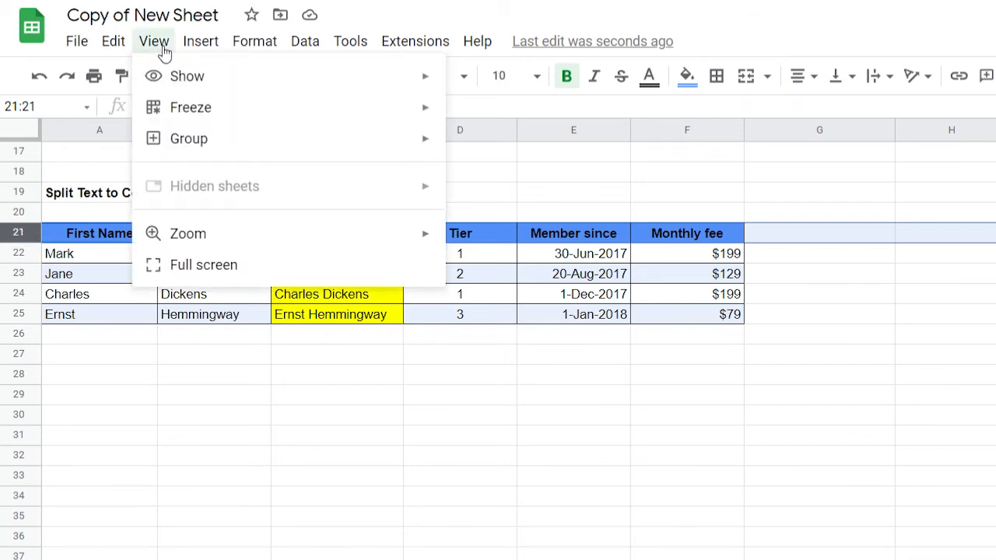
mouse_move(318, 116)
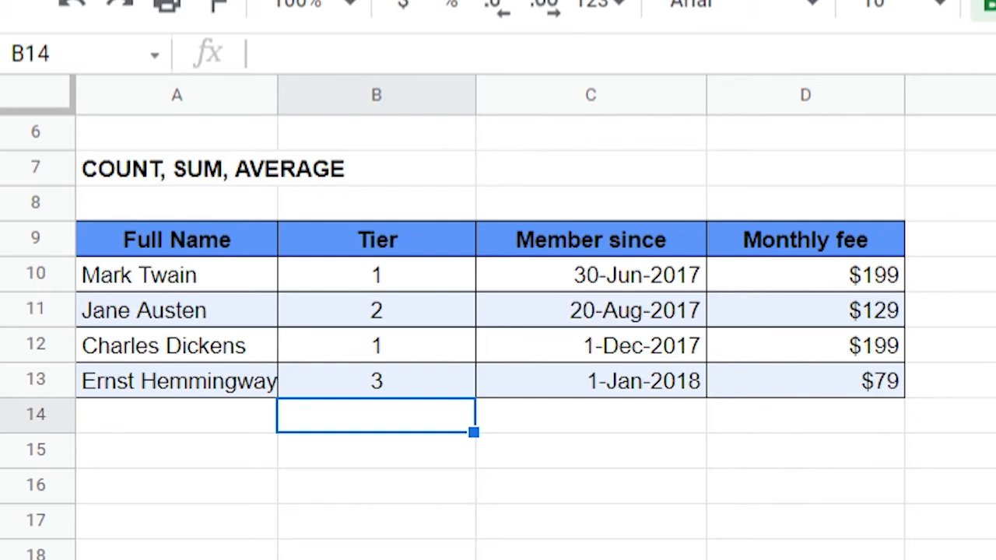
Enter =COUNT(B10:B13) in cell B14 below the Tier column
double_click(405, 423)
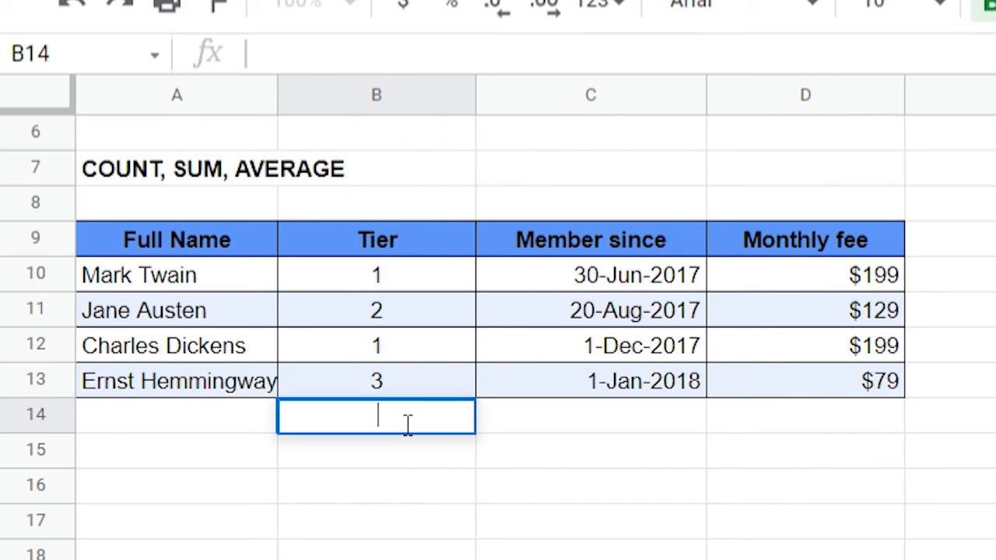
text(=)
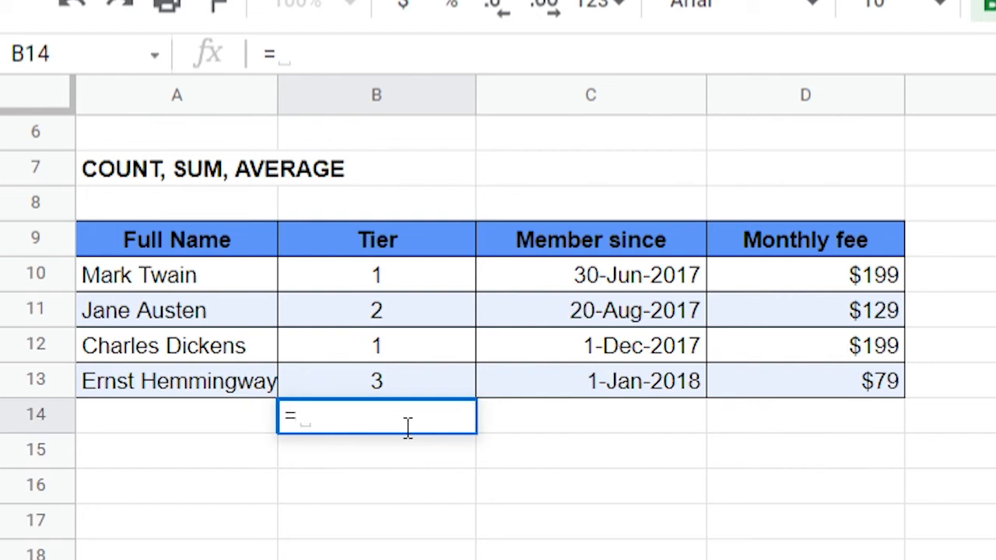
text(COUNT)
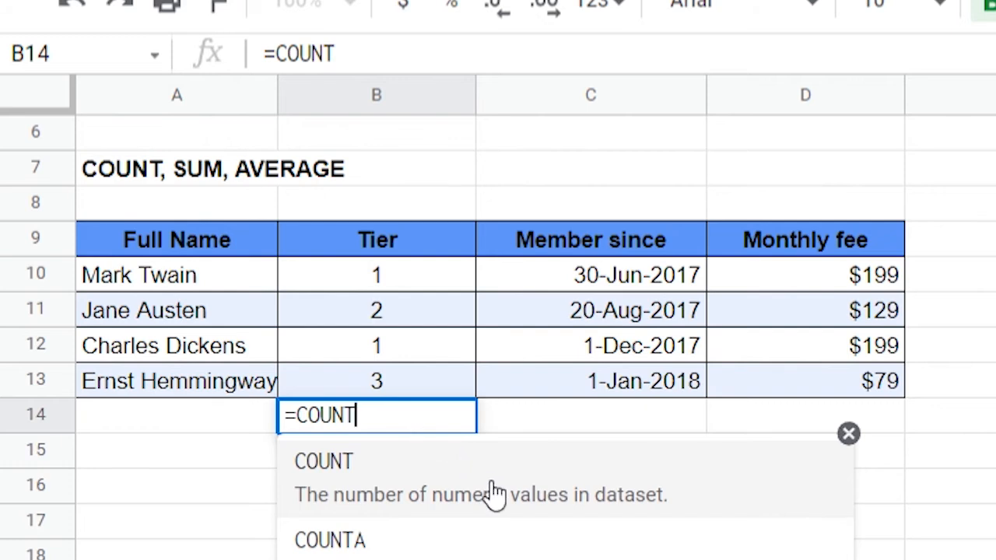
click(730, 475)
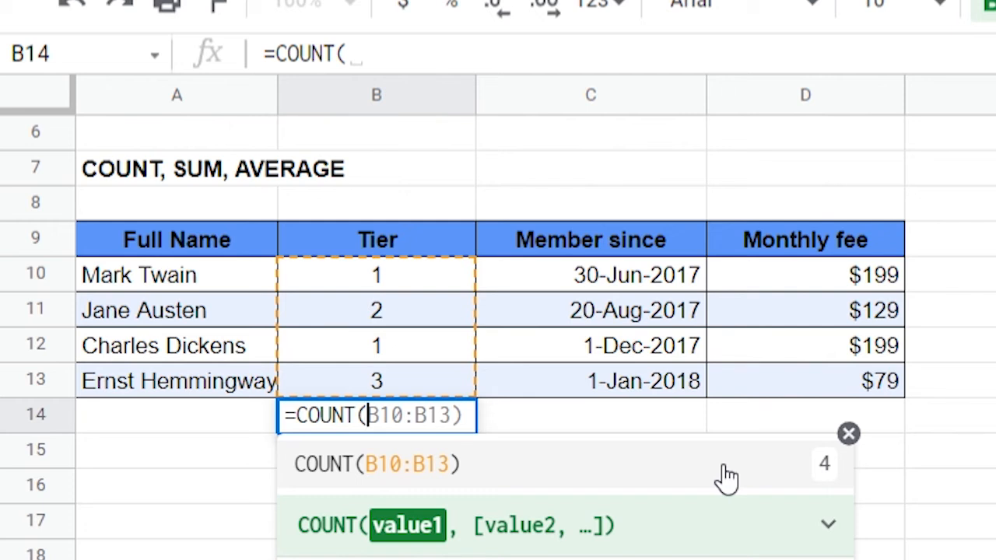
click(726, 466)
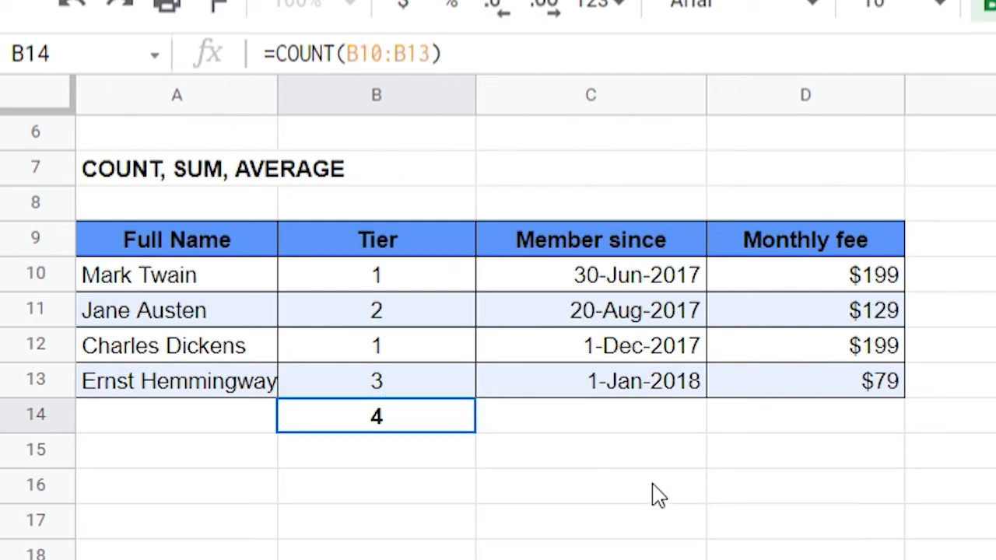
Enter =COUNTA(A10:A13) in cell A14 below the Full Name column
click(200, 418)
text(=)
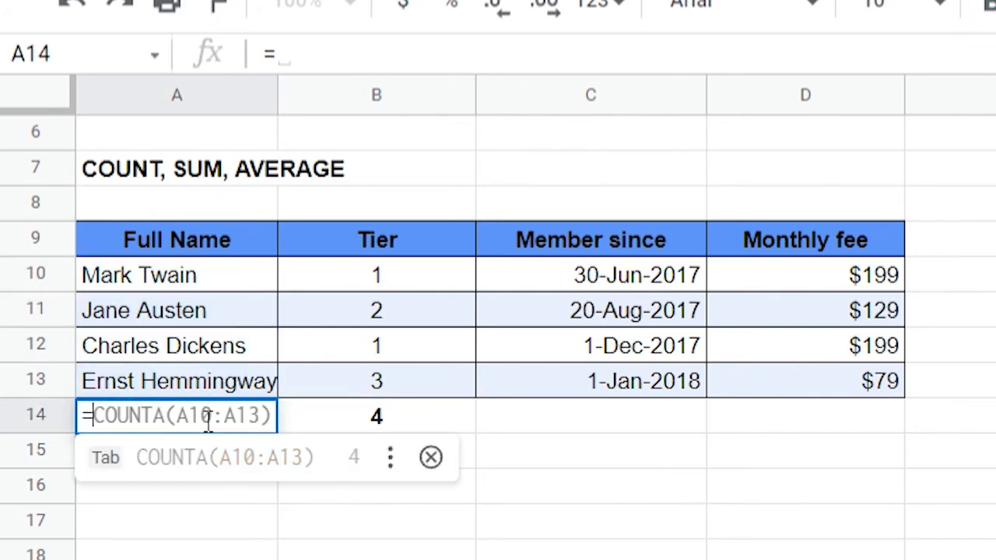
text(COUNTA)
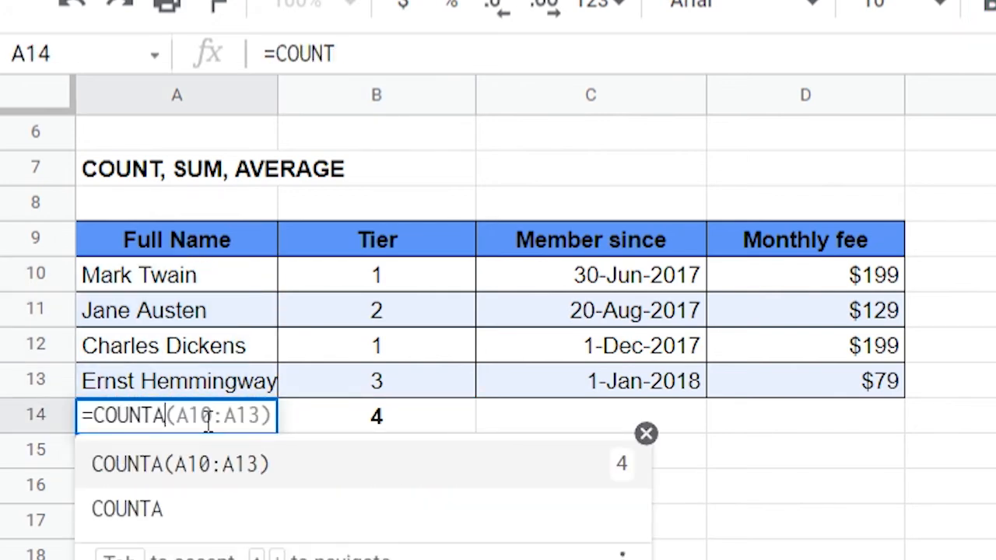
click(224, 476)
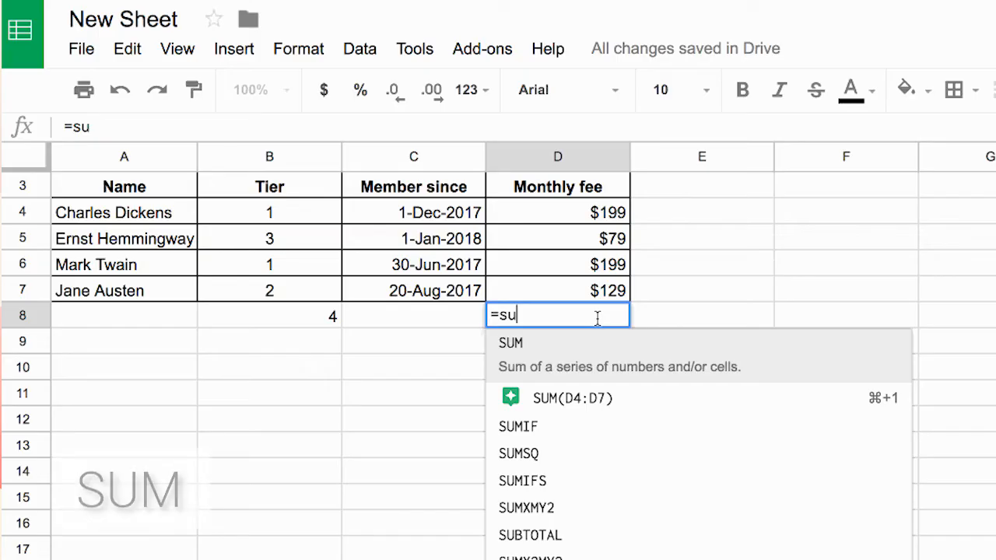
Complete the SUM formula in D8 to total the monthly fees in D4:D7
text(m()
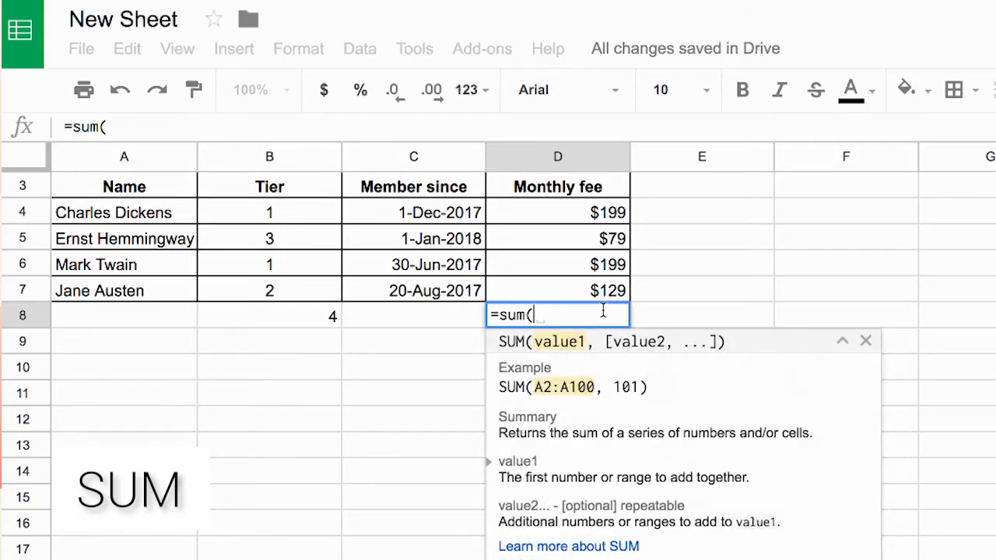
drag(611, 210, 610, 289)
key(Return)
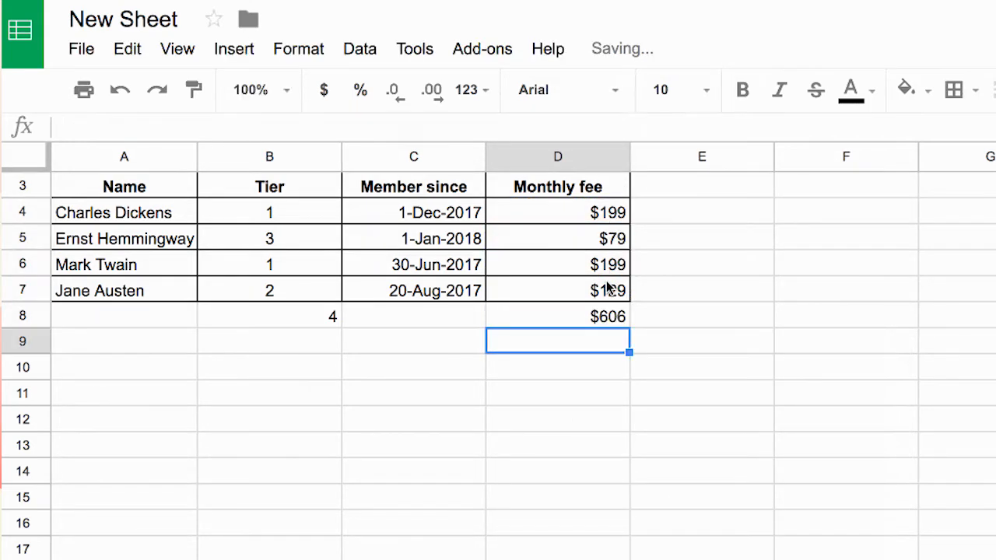
Calculate the average monthly fee in D9 with the suggested formula =AVERAGE(D4:D7)
text(=)
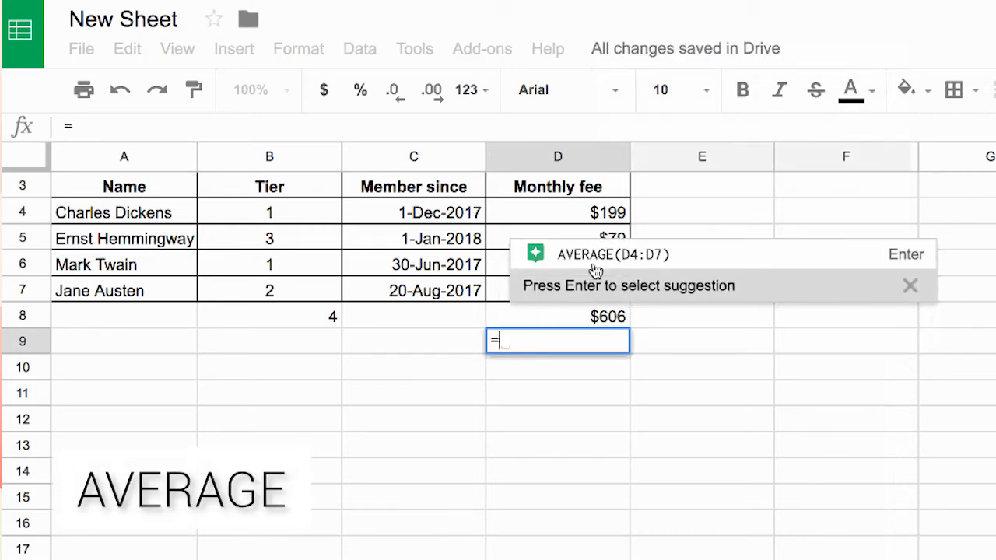
mouse_move(619, 256)
click(619, 249)
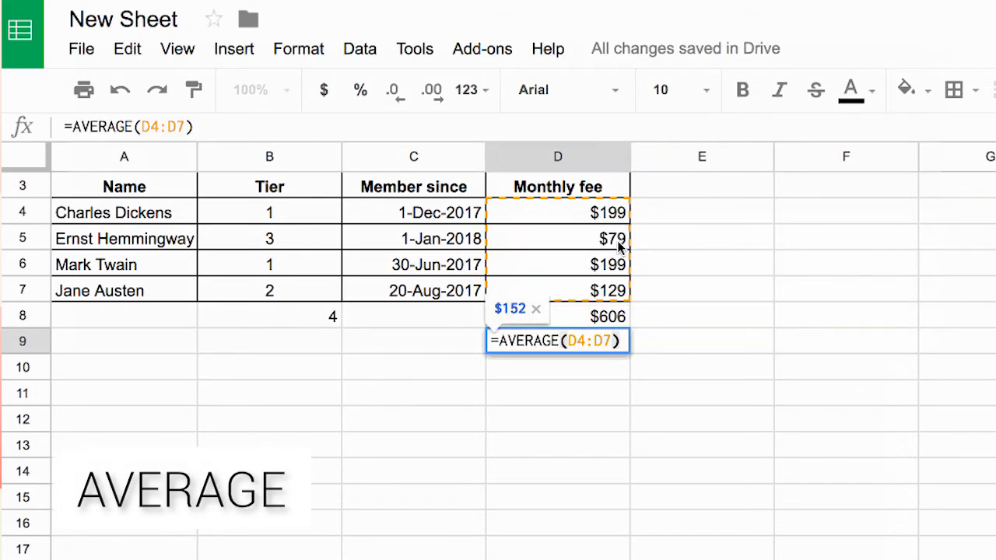
key(Return)
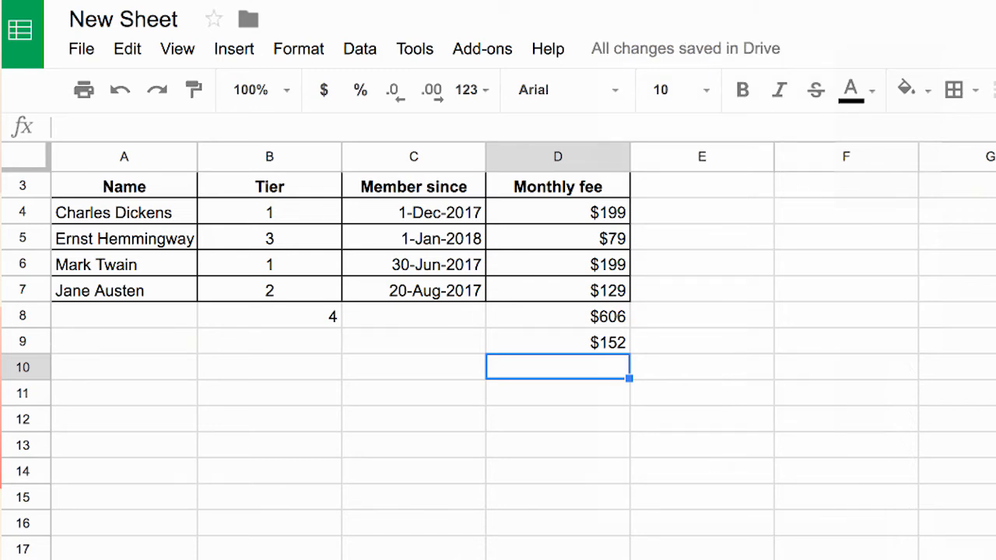
click(598, 318)
text(=su)
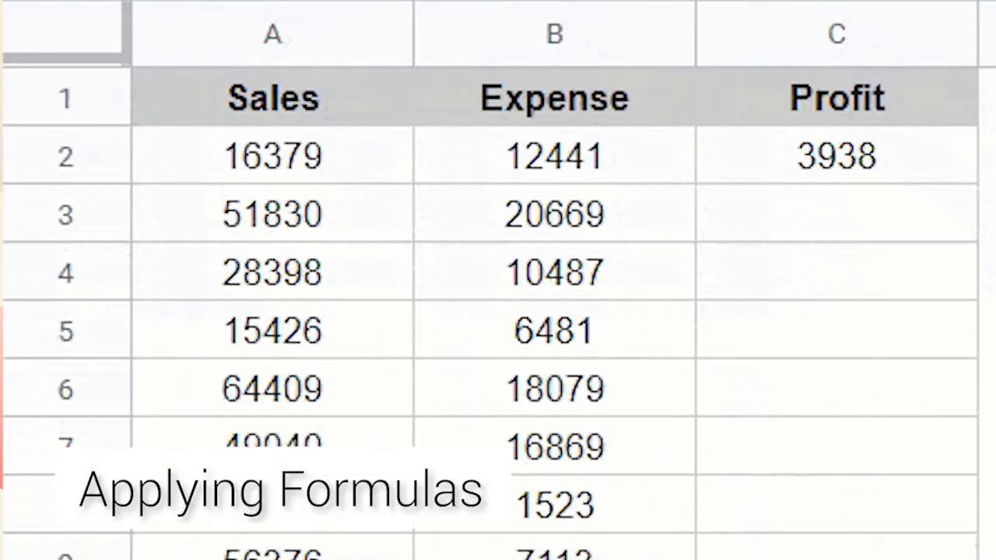
Fill the profit formula from C2 down the Profit column alongside the sales and expense rows, repeating the fill several times
click(837, 171)
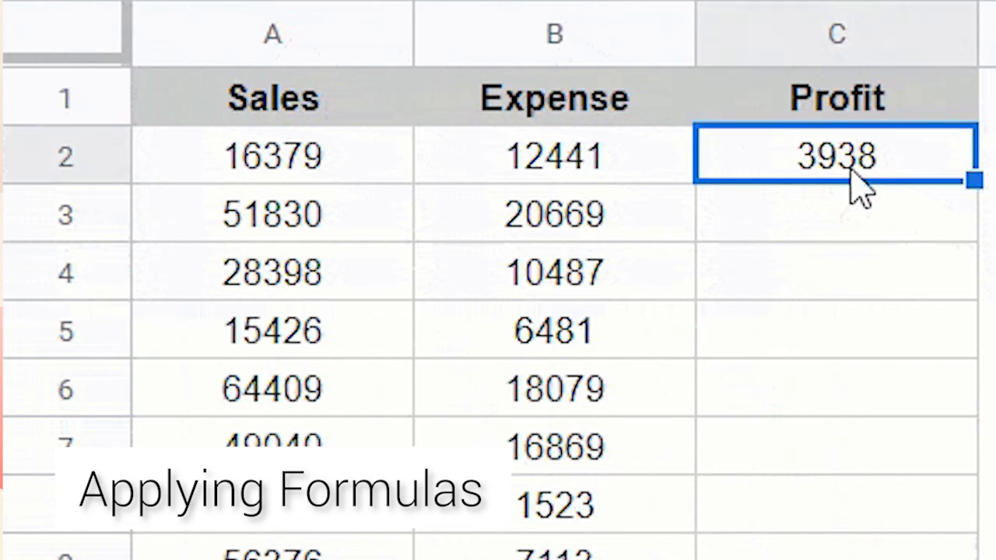
double_click(971, 181)
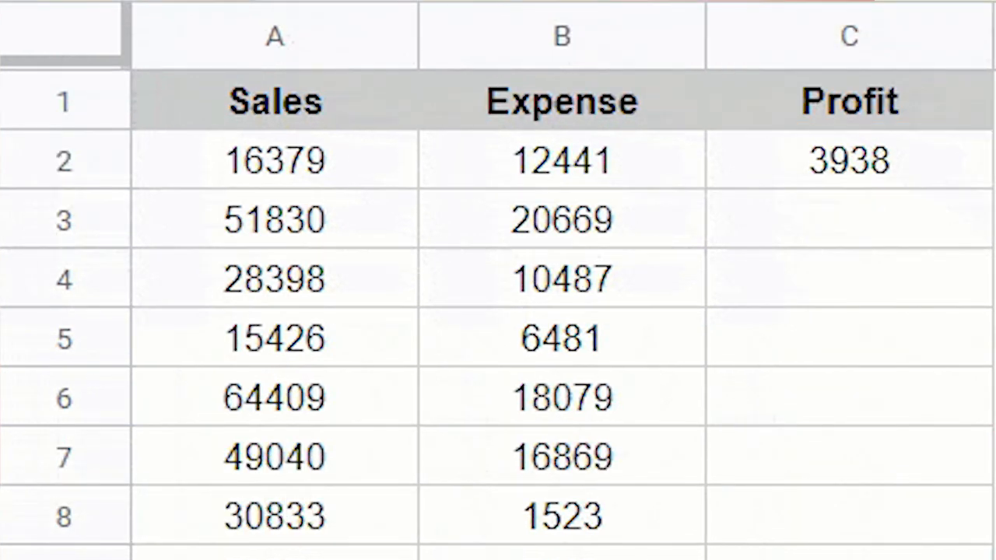
click(844, 172)
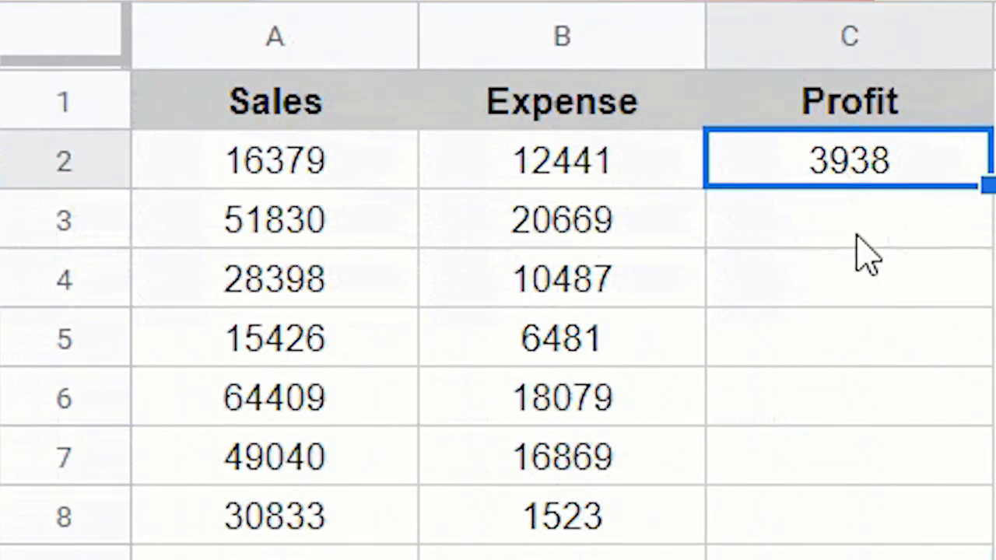
drag(982, 189, 982, 557)
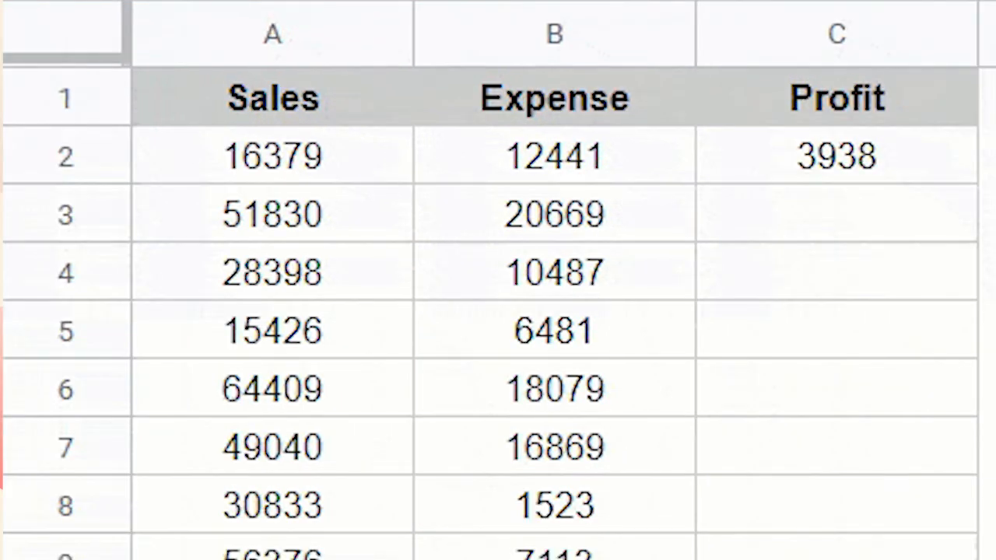
click(829, 176)
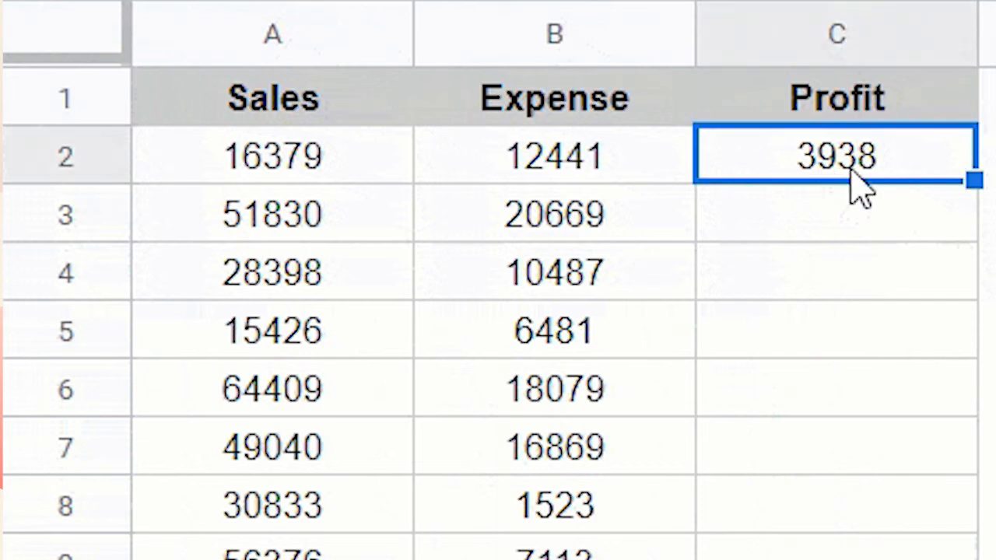
double_click(973, 182)
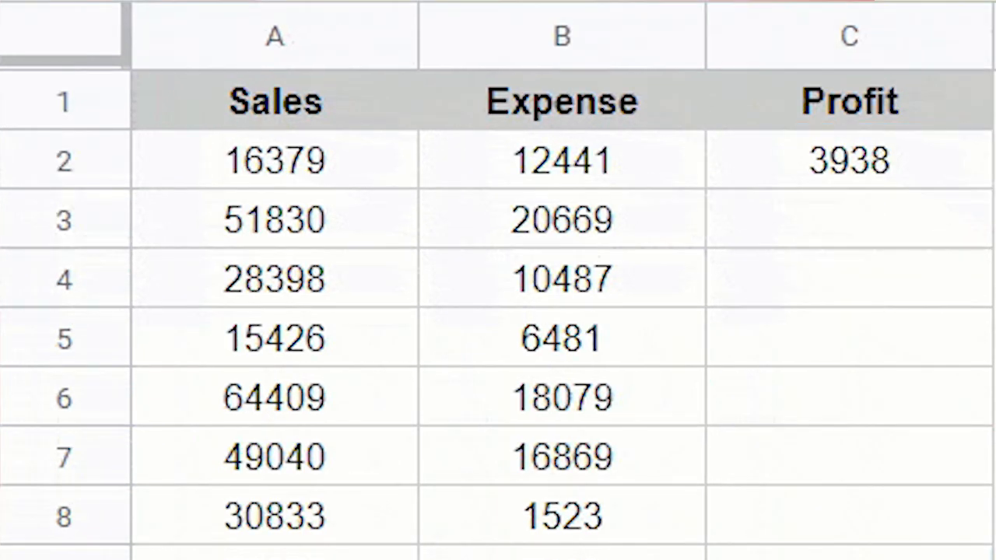
click(848, 173)
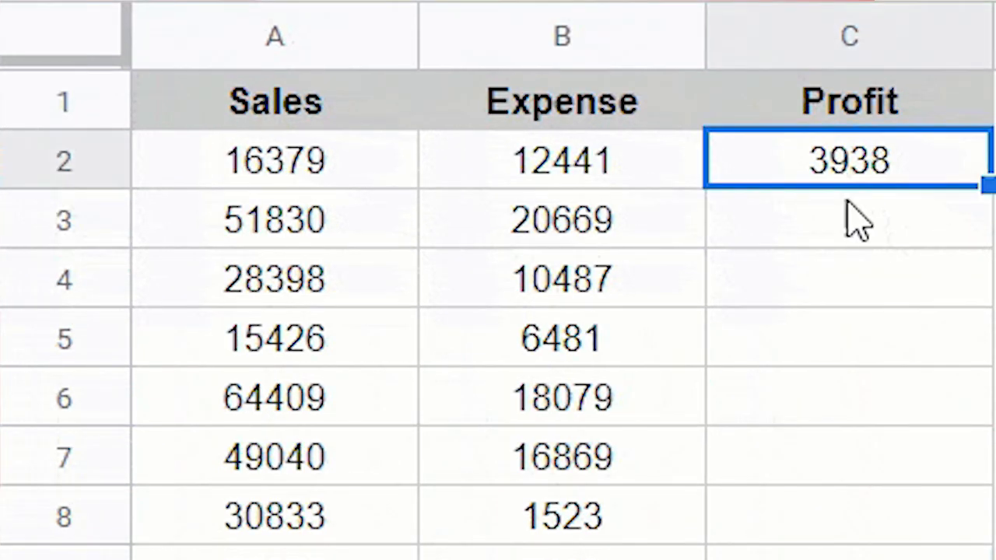
drag(982, 187, 983, 537)
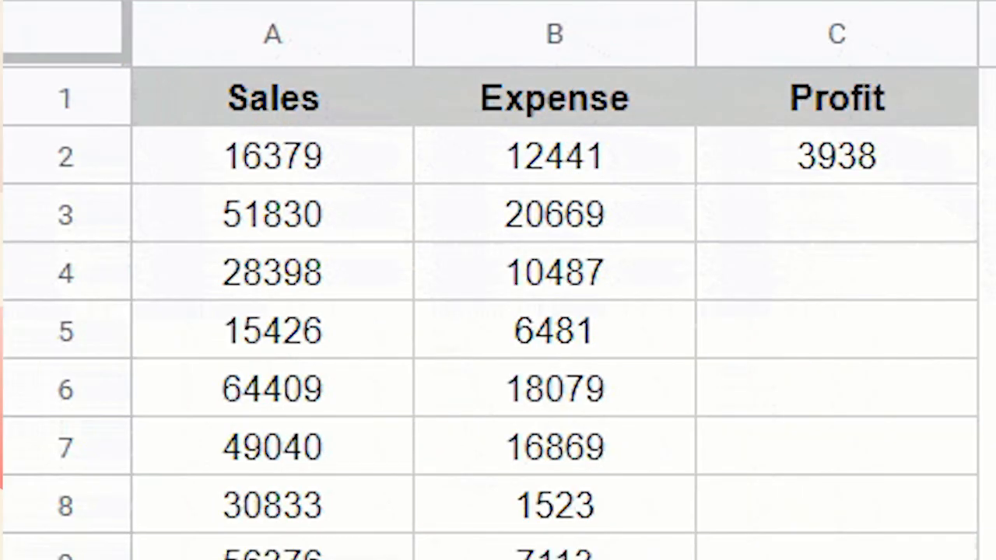
click(824, 164)
double_click(973, 180)
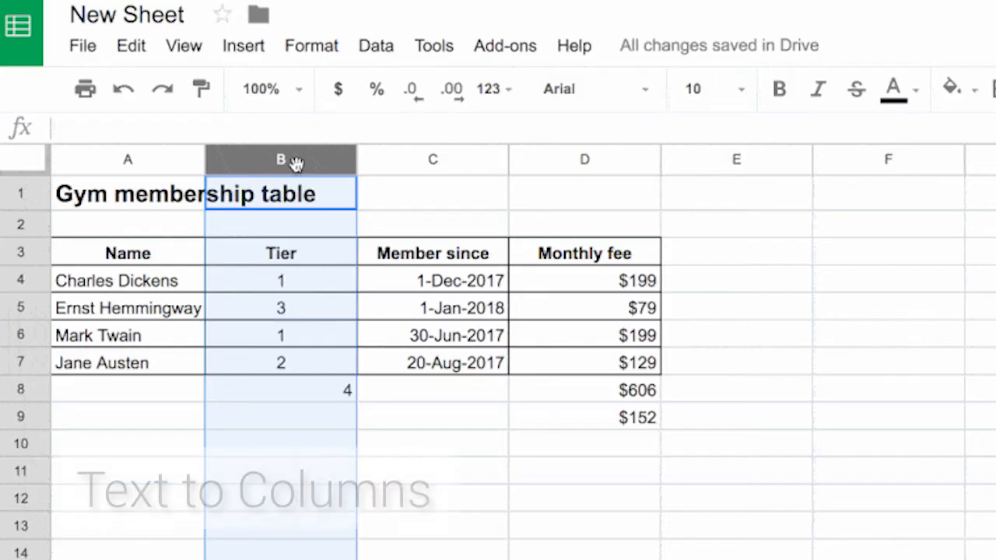
Insert a blank column before Tier and split the names in A4:A7 into columns with Space as the separator
right_click(294, 160)
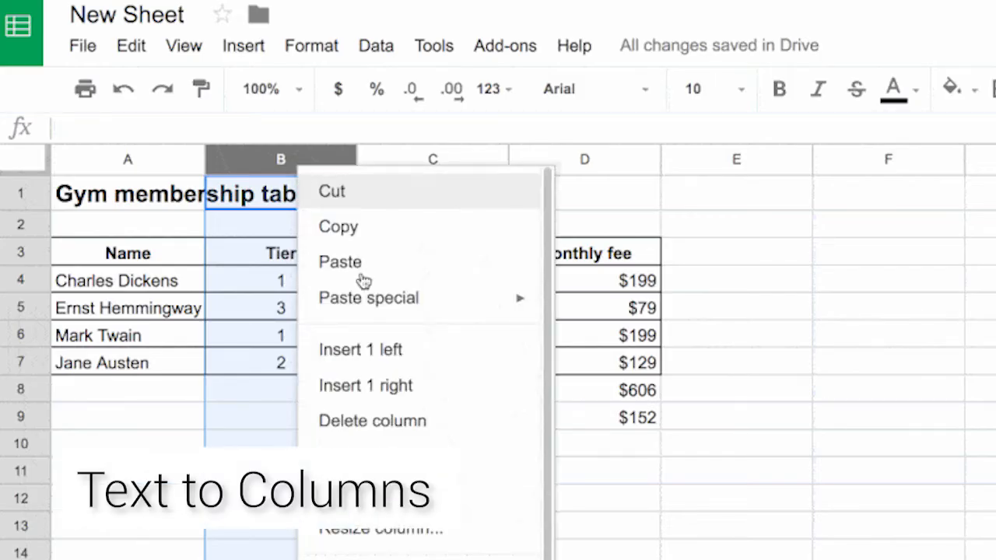
click(423, 351)
drag(184, 283, 161, 359)
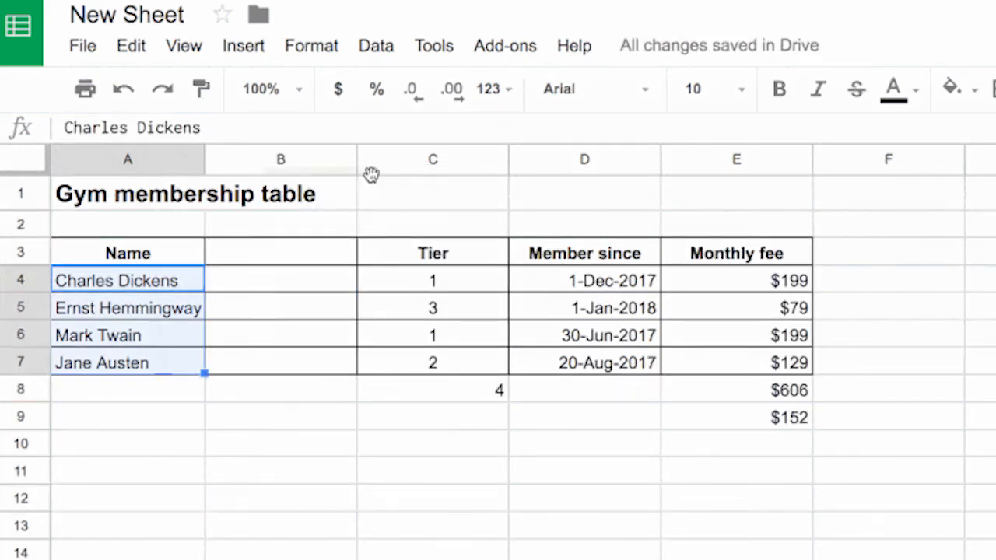
click(384, 49)
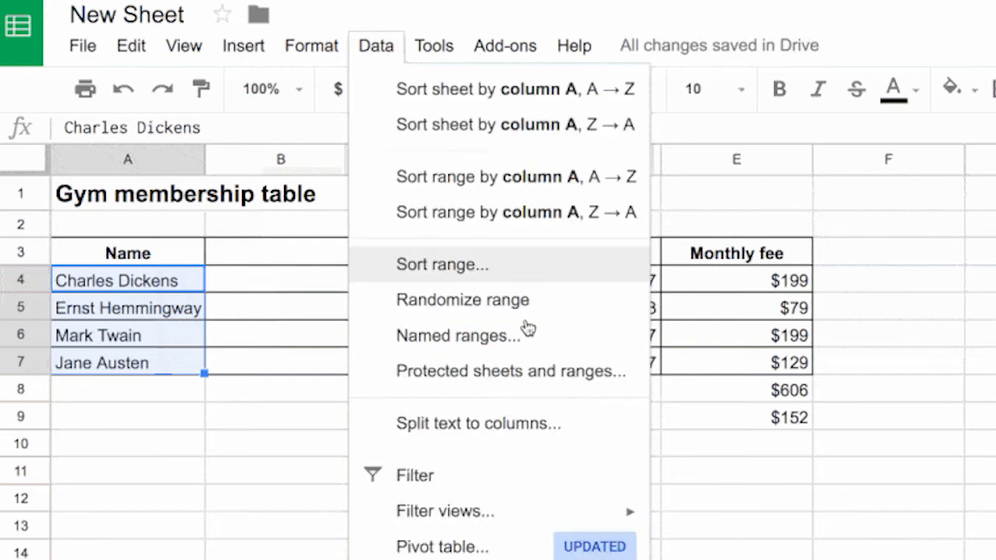
click(574, 427)
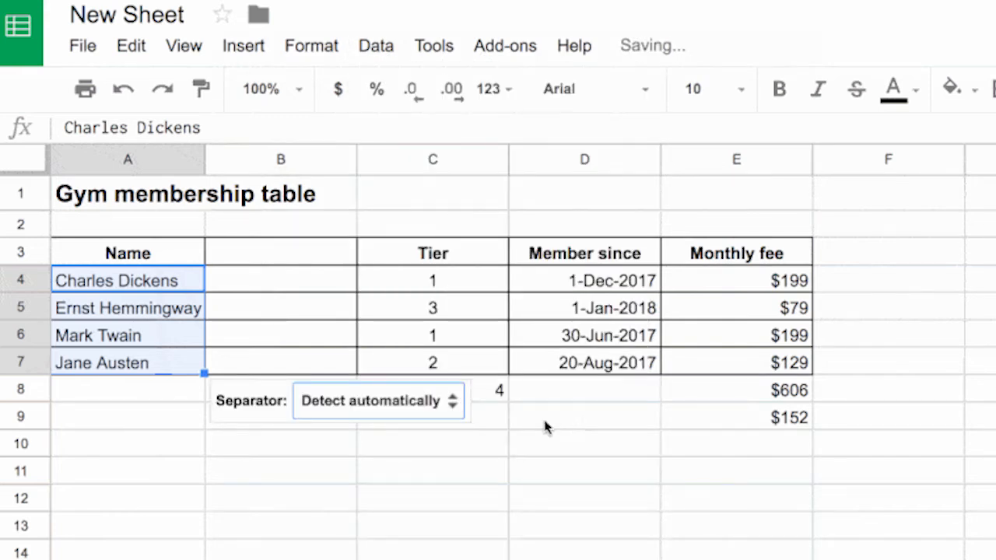
click(453, 409)
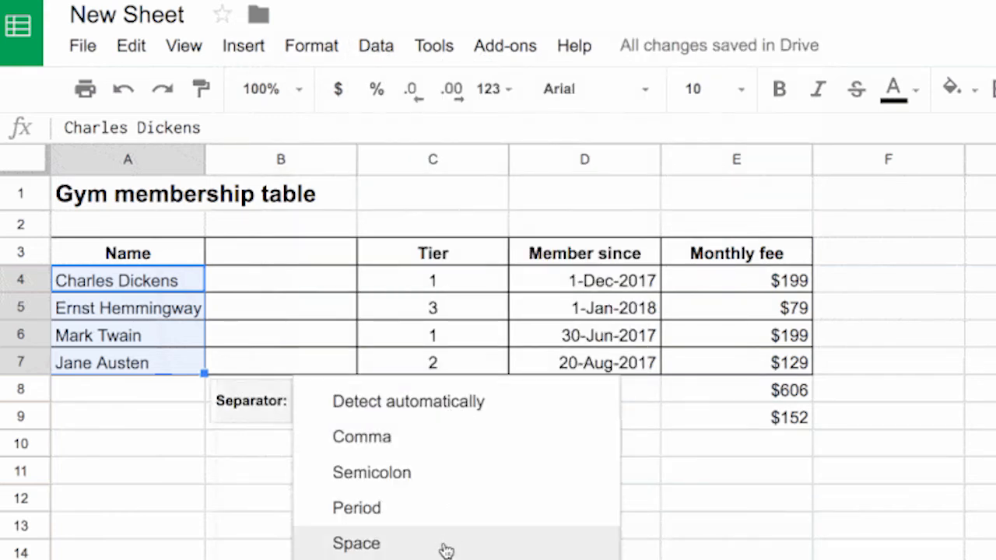
click(446, 545)
Rename the header in A3 to First Name and enter Last Name as the header in B3
click(150, 257)
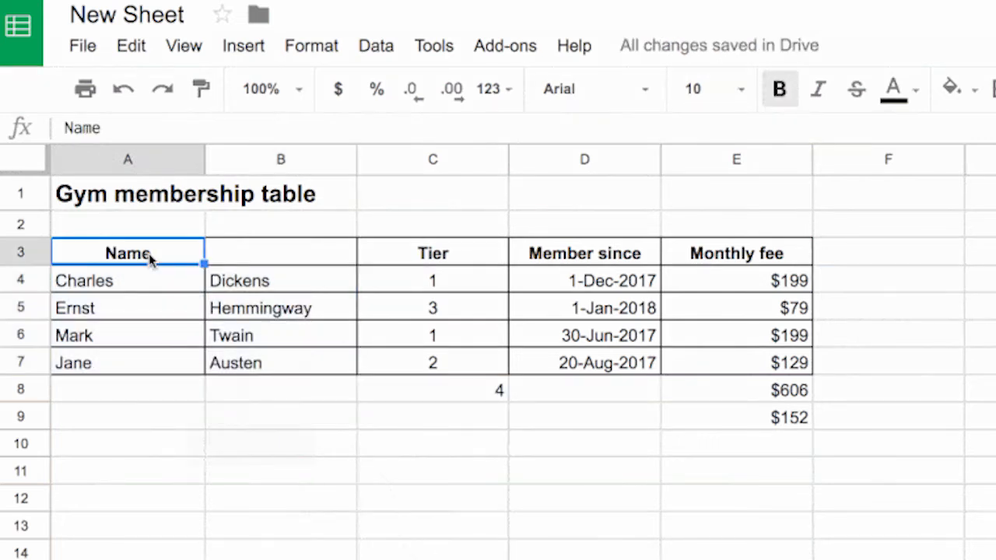
text(First Name)
key(Tab)
text(Last Name)
key(Return)
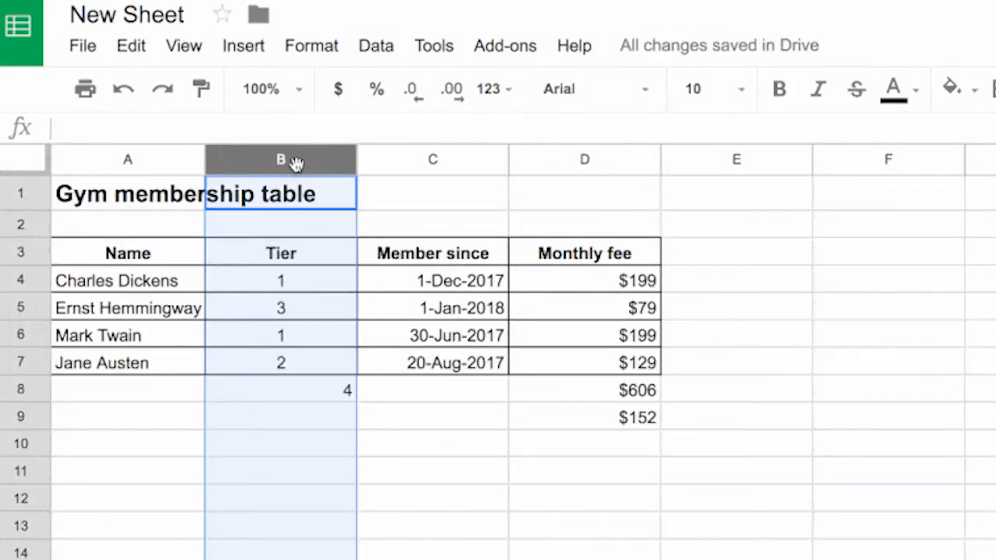
Insert a blank column before Tier in the unsplit membership table and select the names in A4:A7
right_click(296, 163)
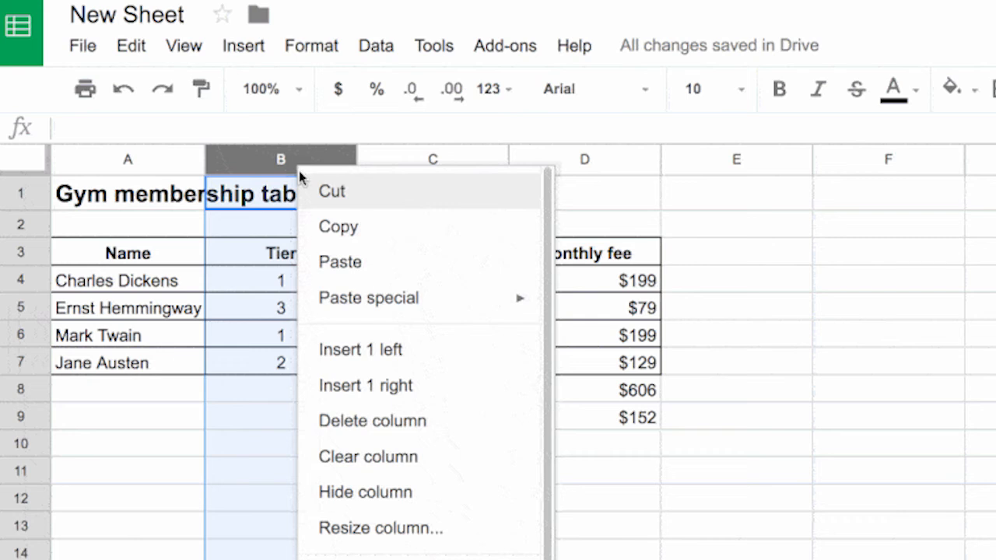
click(423, 351)
drag(187, 280, 159, 363)
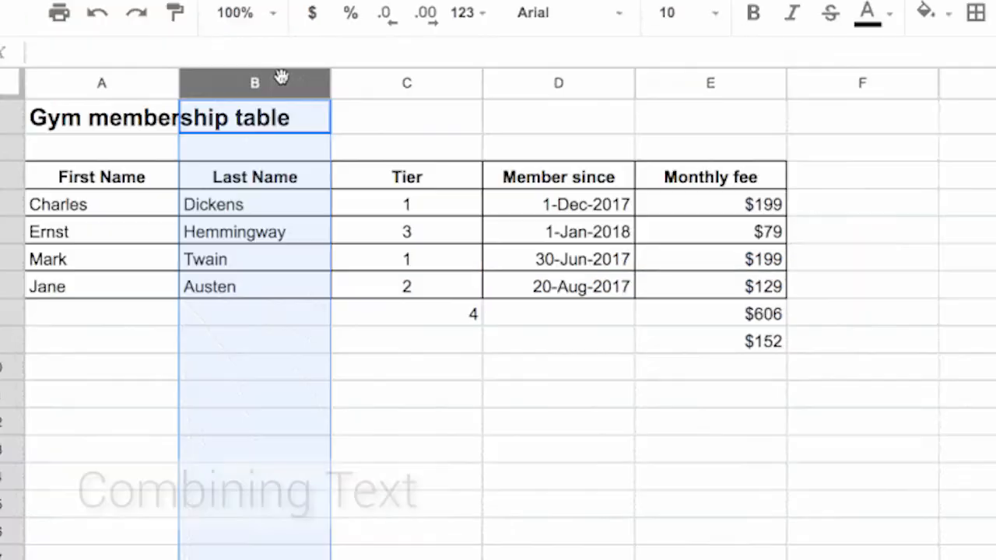
Insert a blank column between Last Name and Tier and enter Full Name as its header in C3
right_click(281, 76)
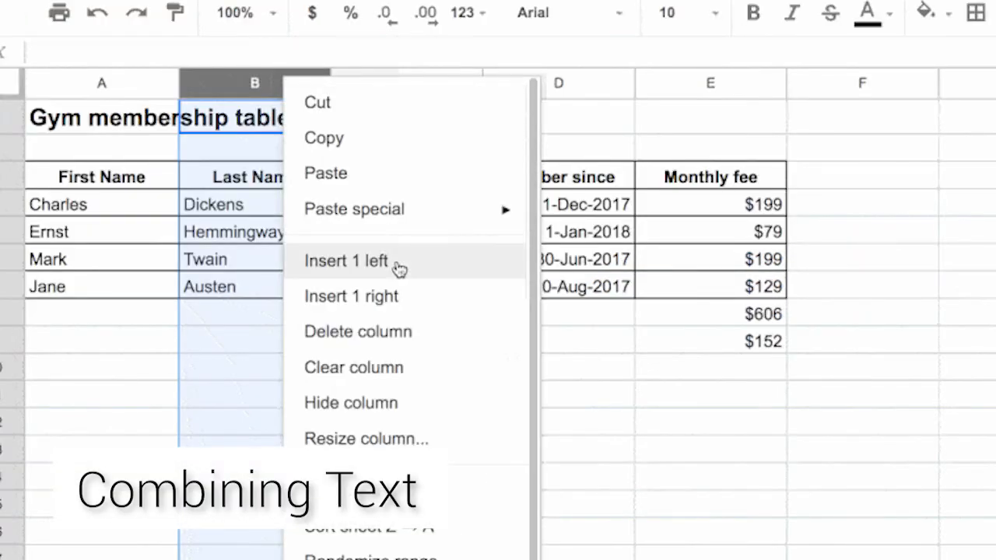
click(396, 231)
click(418, 167)
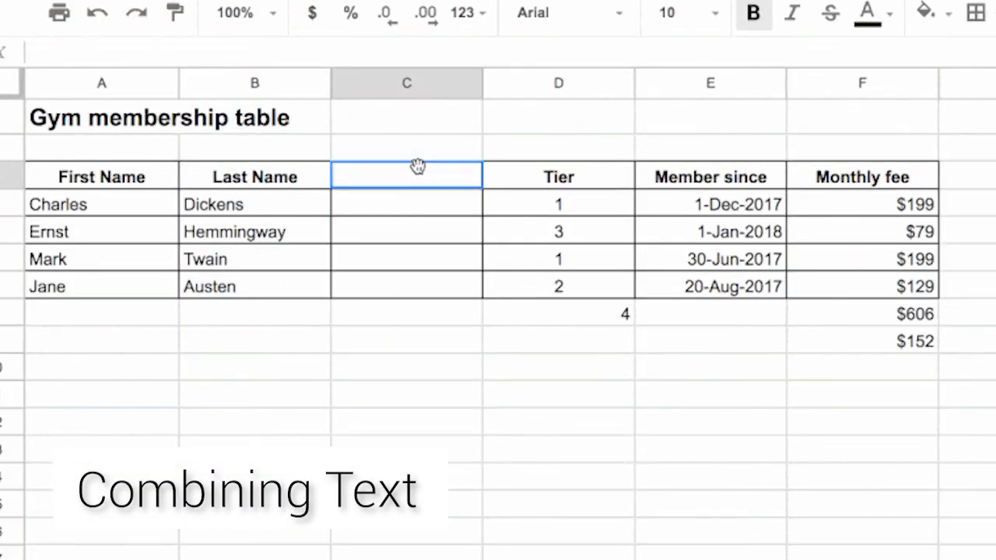
text(Full Name)
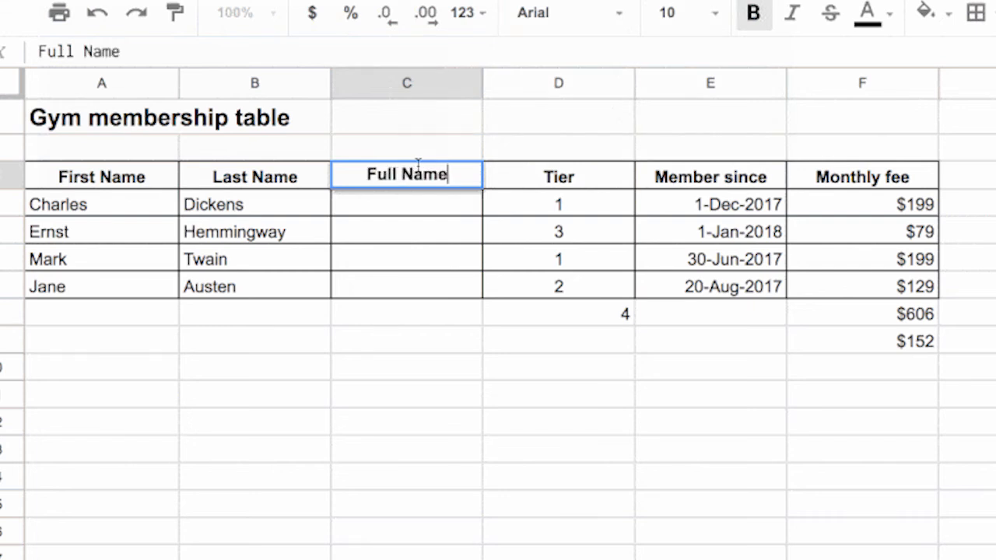
key(Return)
Combine the first and last name in C4 with the formula =A4&" "&B4 and select that cell
text(=)
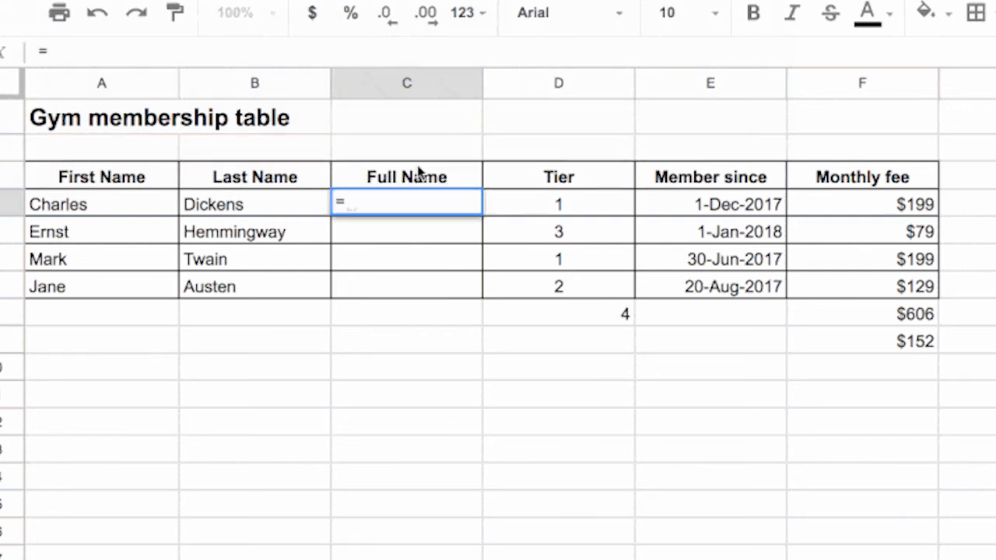
click(138, 207)
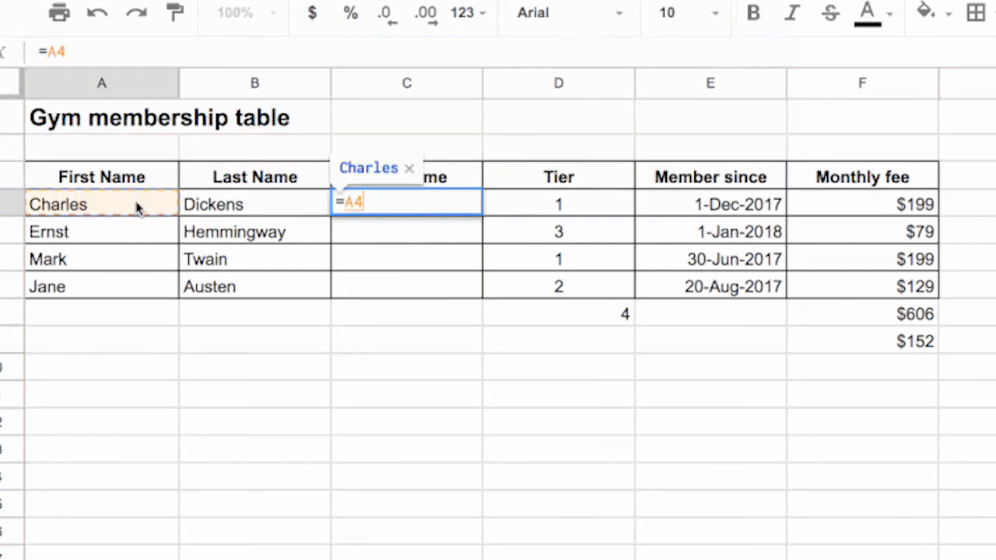
text(&)
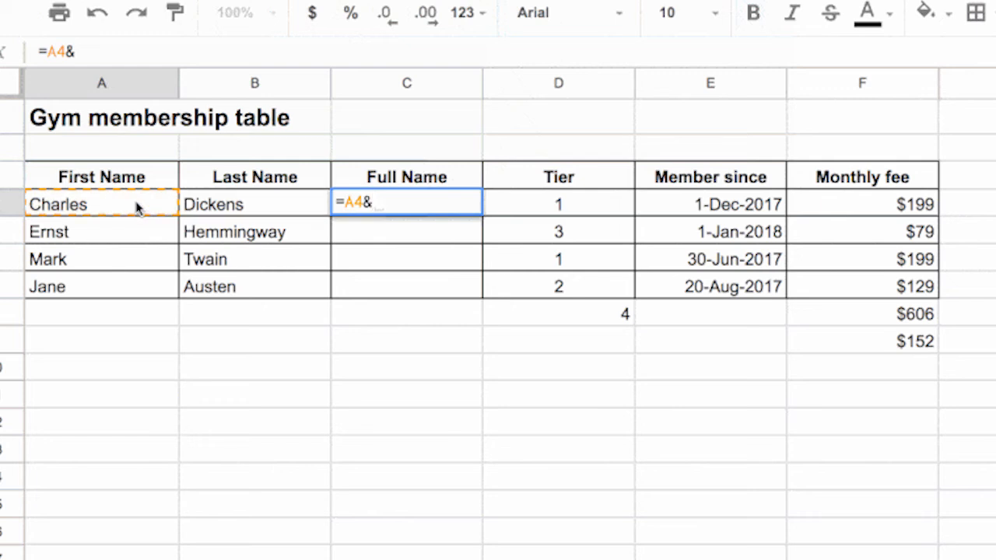
text(" "&)
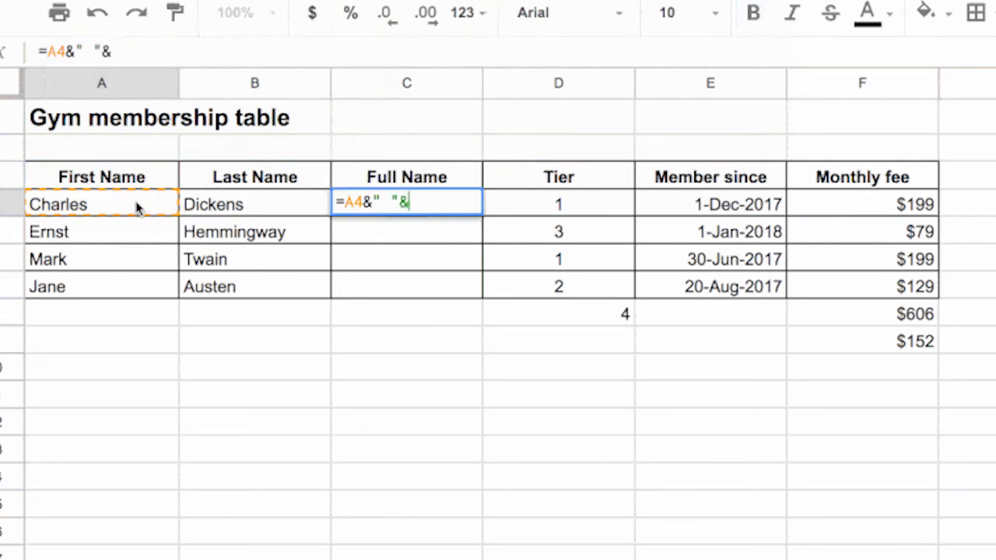
click(207, 210)
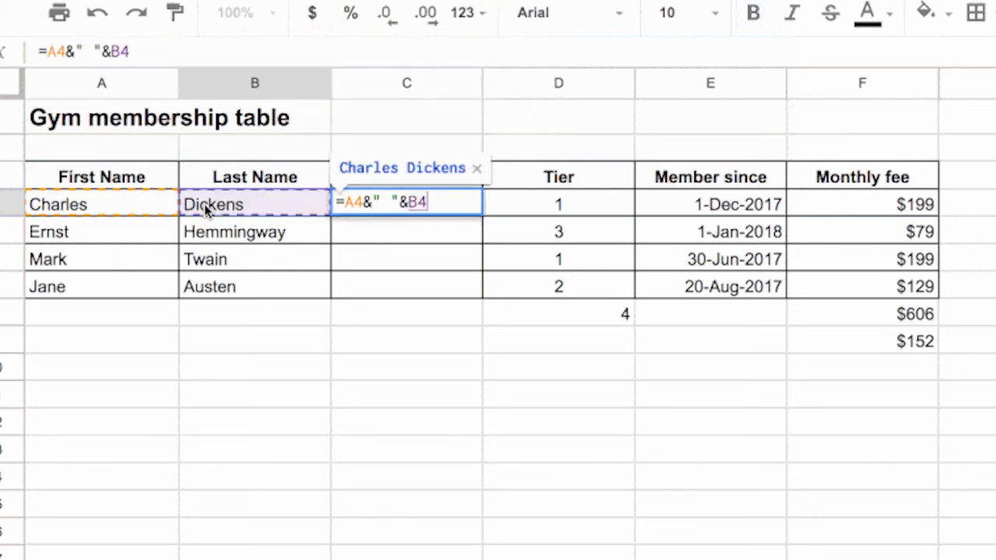
key(Return)
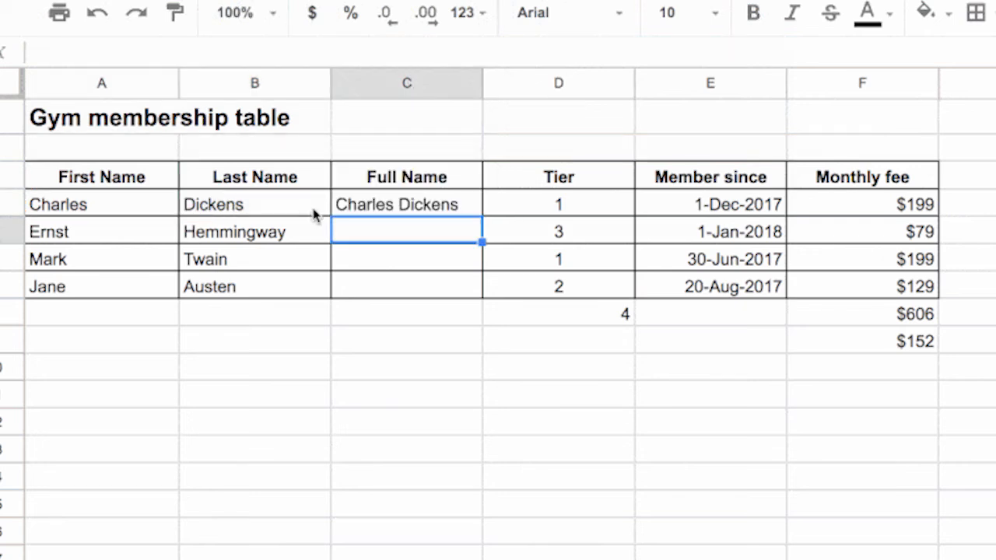
click(445, 209)
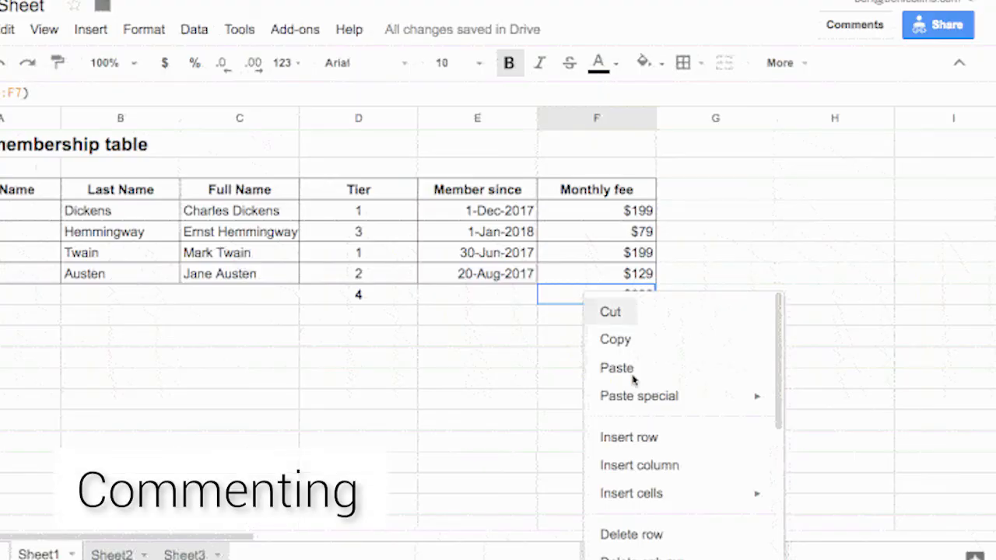
Add the comment "For monthly report" to the Monthly fee total in F8, mentioning a colleague by e-mail address
scroll(634, 379, down, 3)
scroll(633, 379, down, 3)
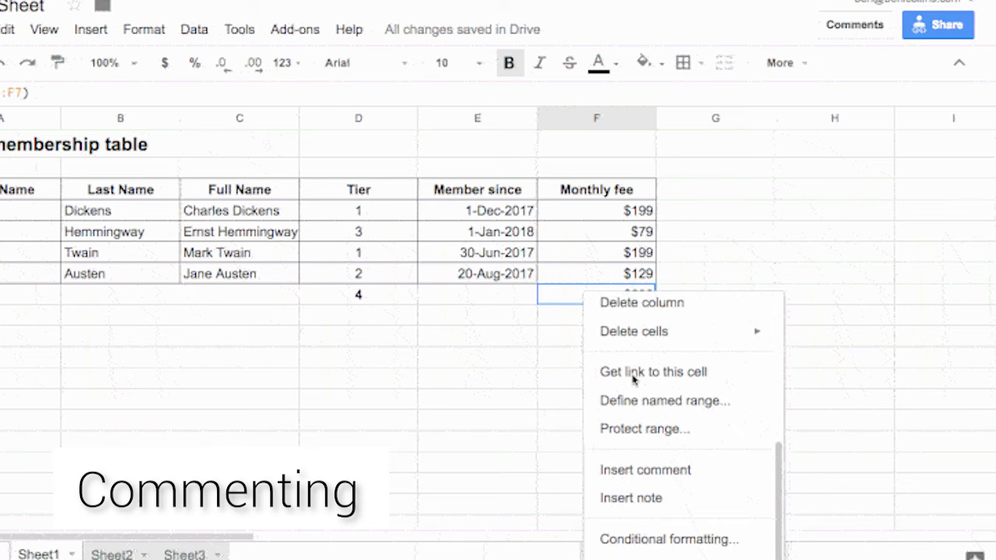
click(684, 471)
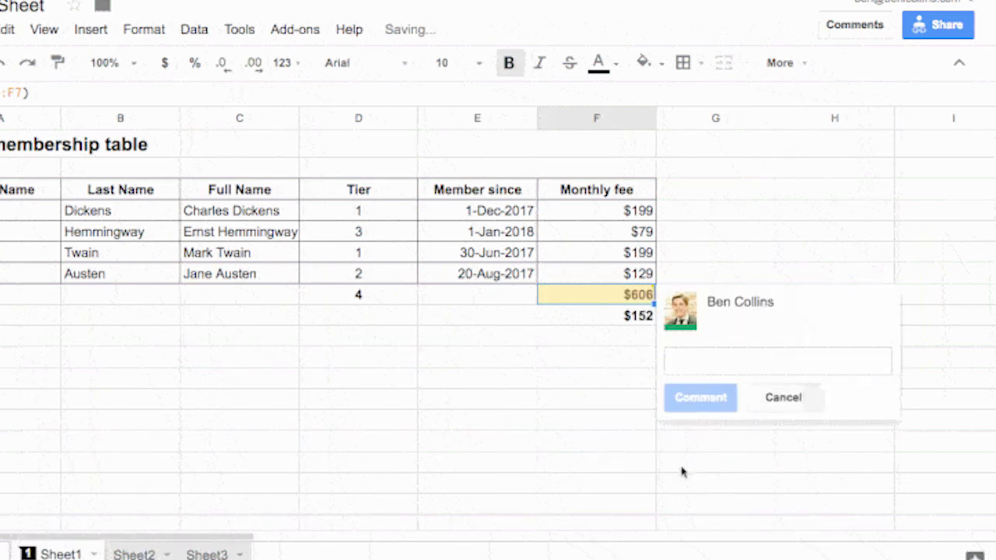
text(For monthly report +benlco)
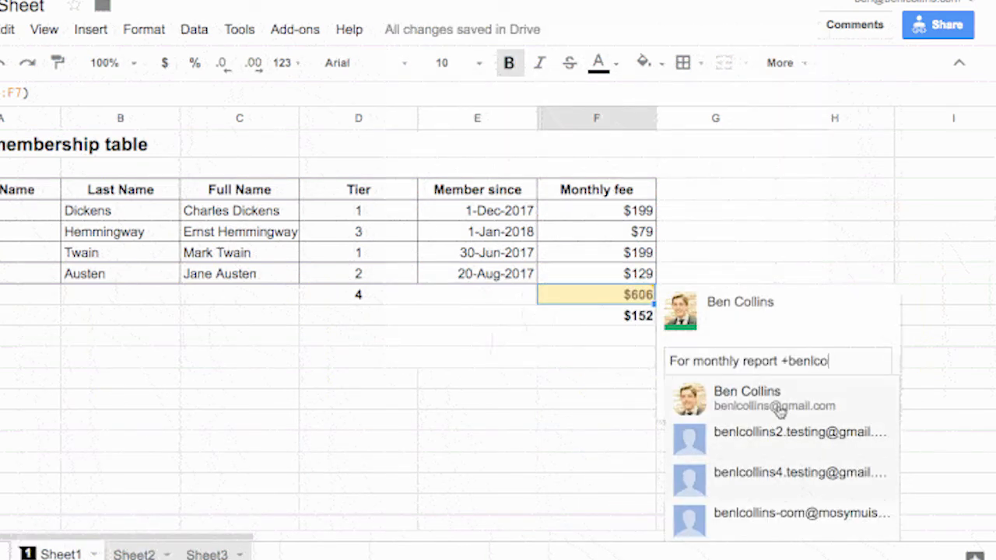
click(777, 405)
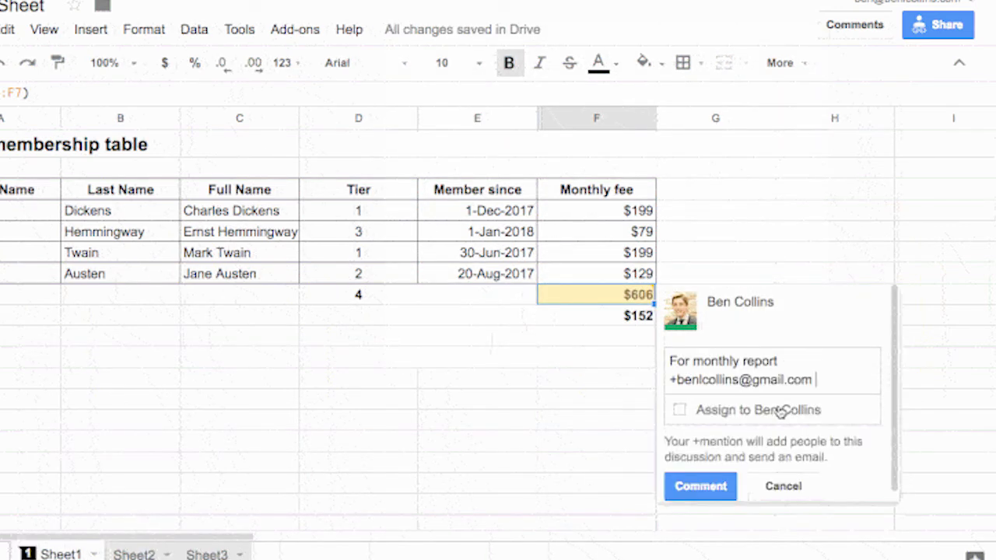
click(711, 488)
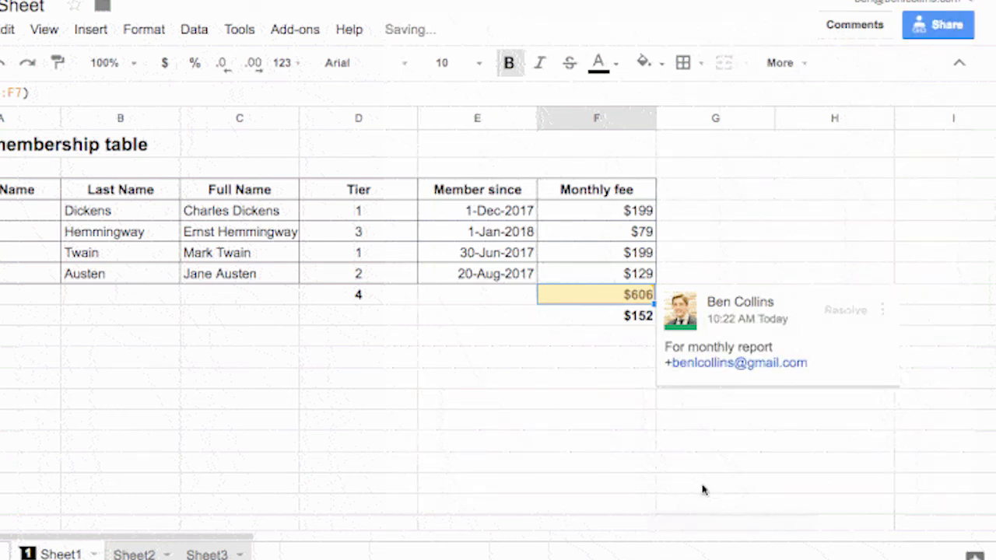
click(603, 464)
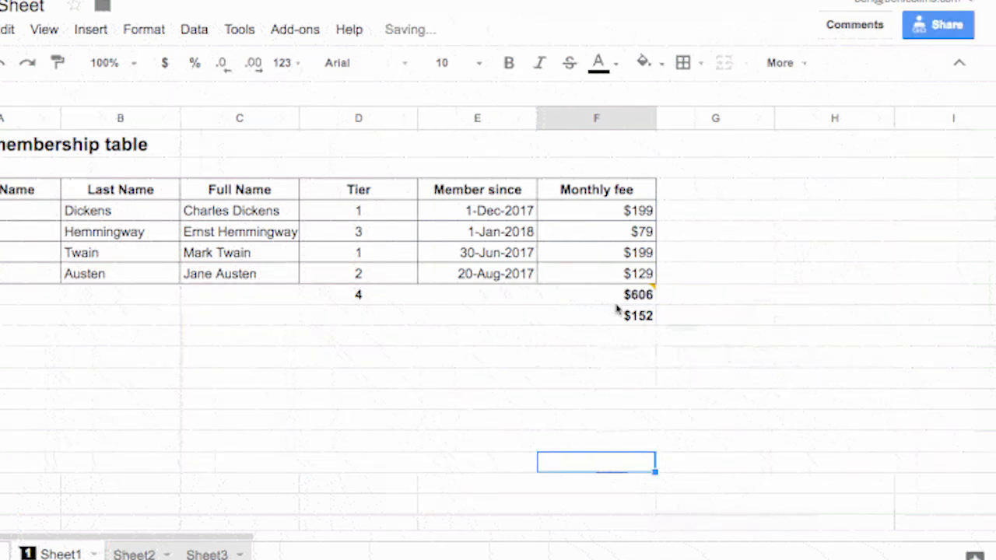
Check the options of the comment on the Monthly fee total, mark it as resolved and open the comment history
mouse_move(618, 294)
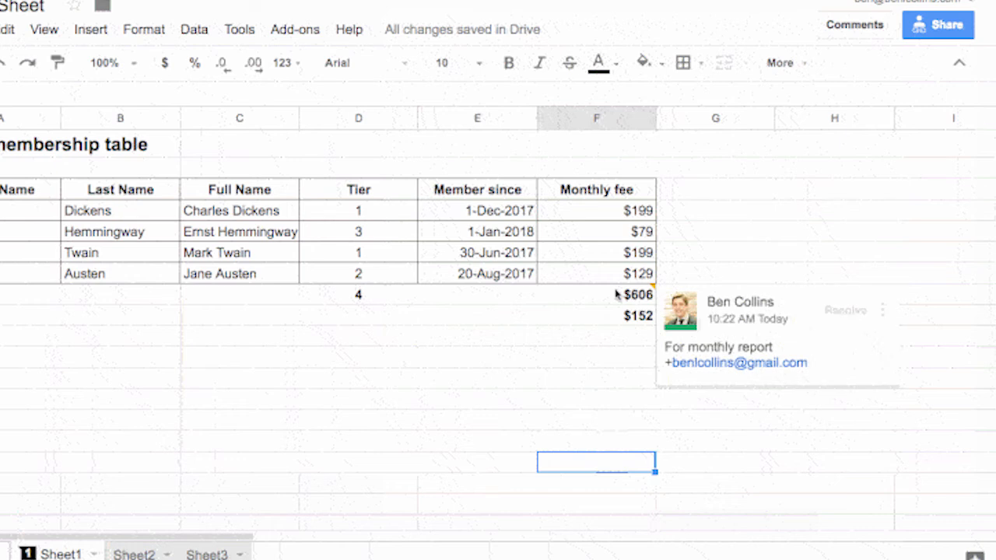
click(882, 310)
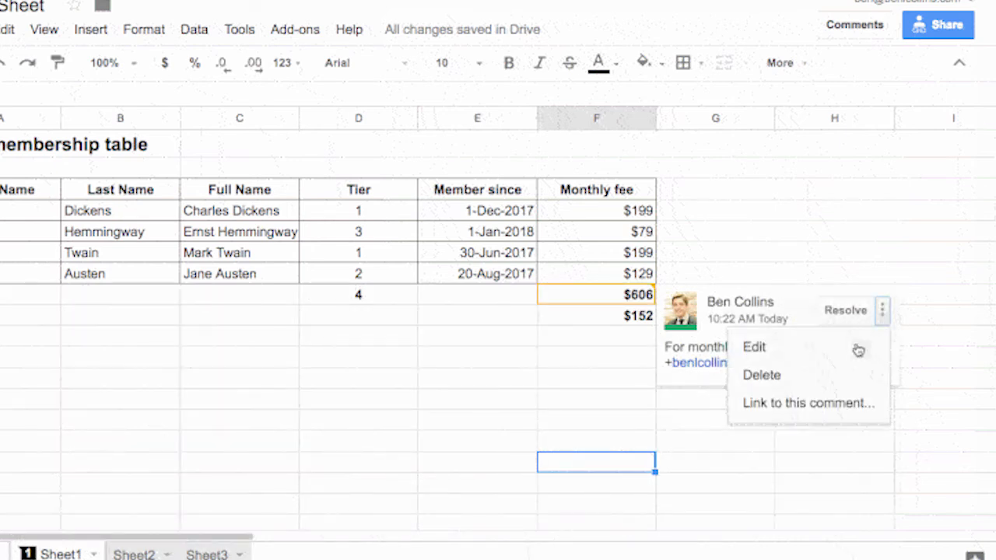
click(881, 312)
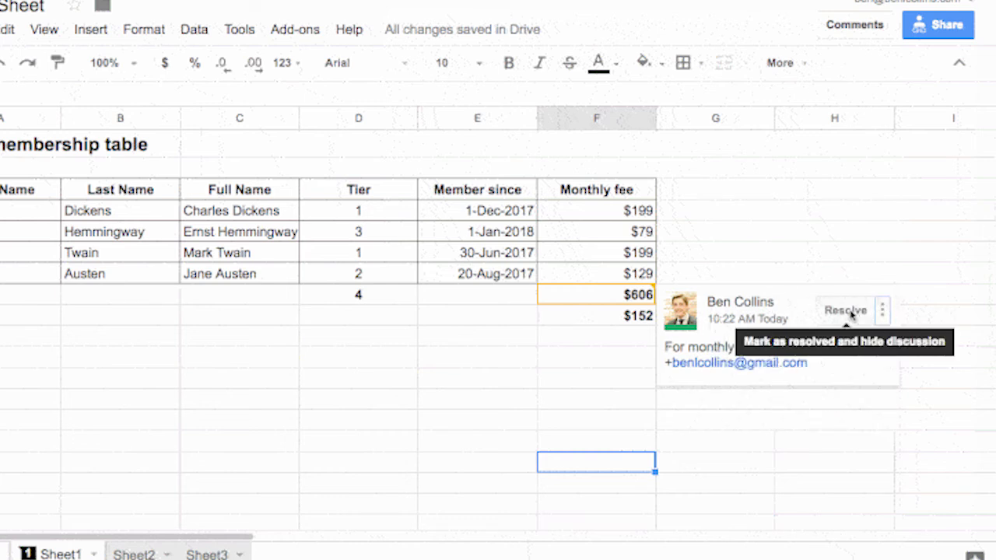
click(851, 312)
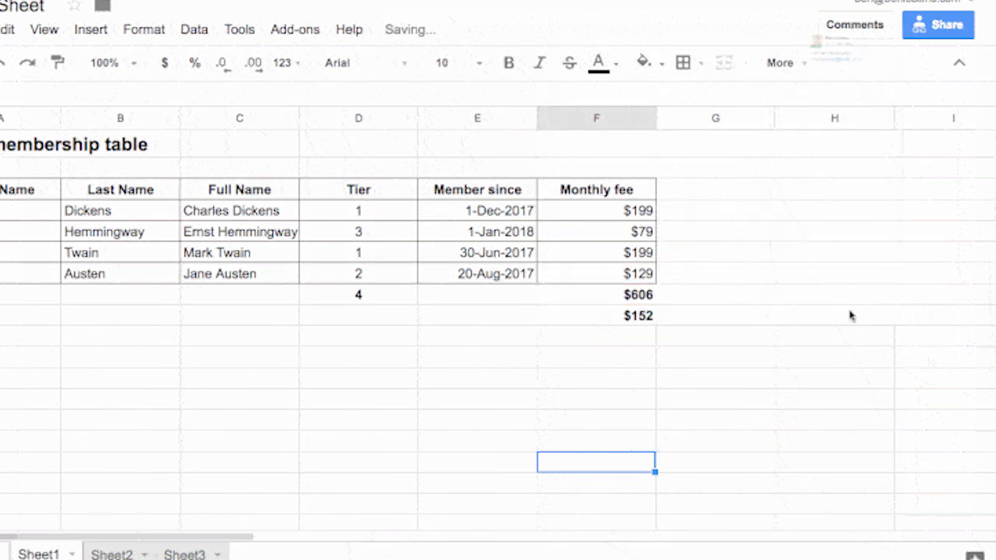
click(851, 31)
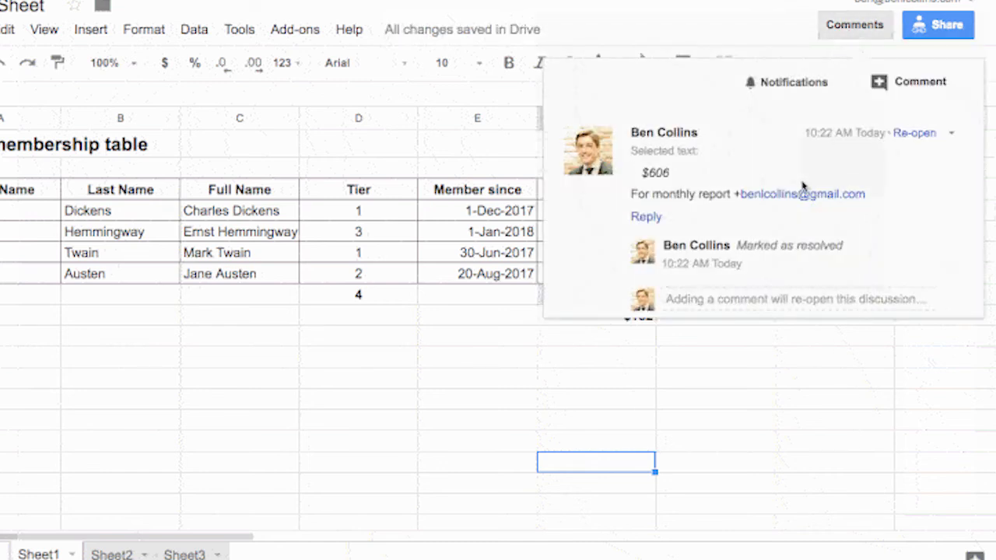
Comment on the Monthly fee total in F8 again with "For monthly report" and the colleague's e-mail mention, and display the comment
right_click(583, 294)
scroll(632, 380, down, 3)
scroll(632, 380, down, 4)
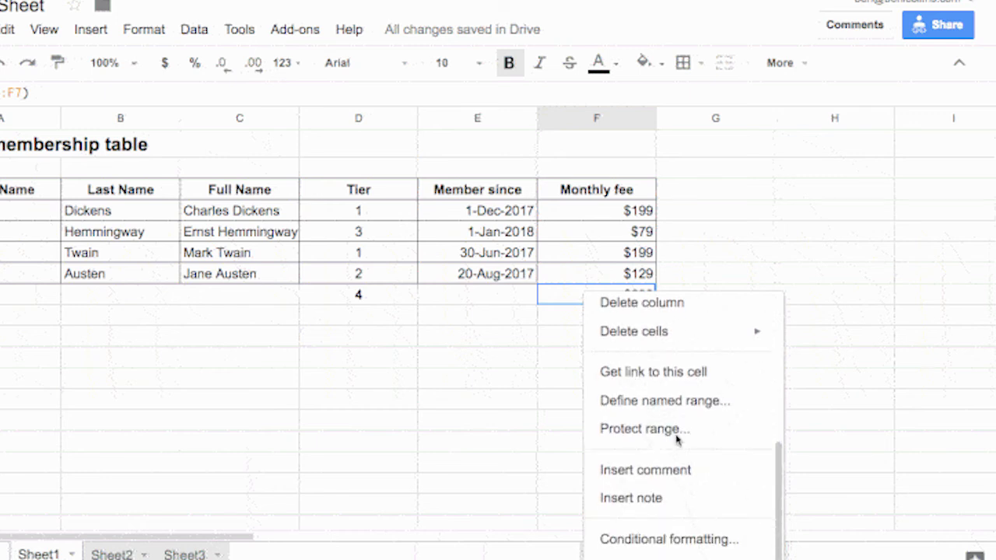
click(683, 471)
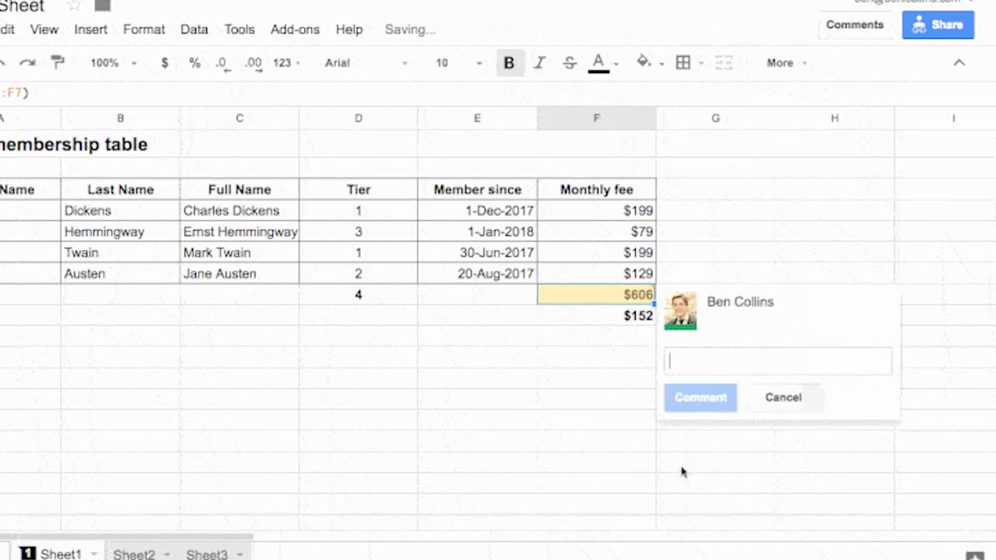
text(For monthly report +benlcol)
click(780, 412)
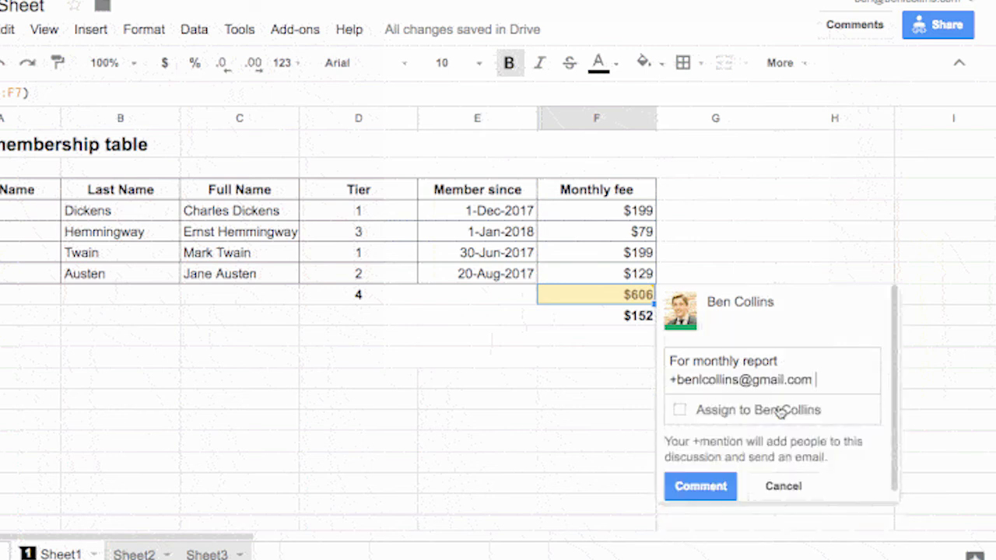
click(712, 485)
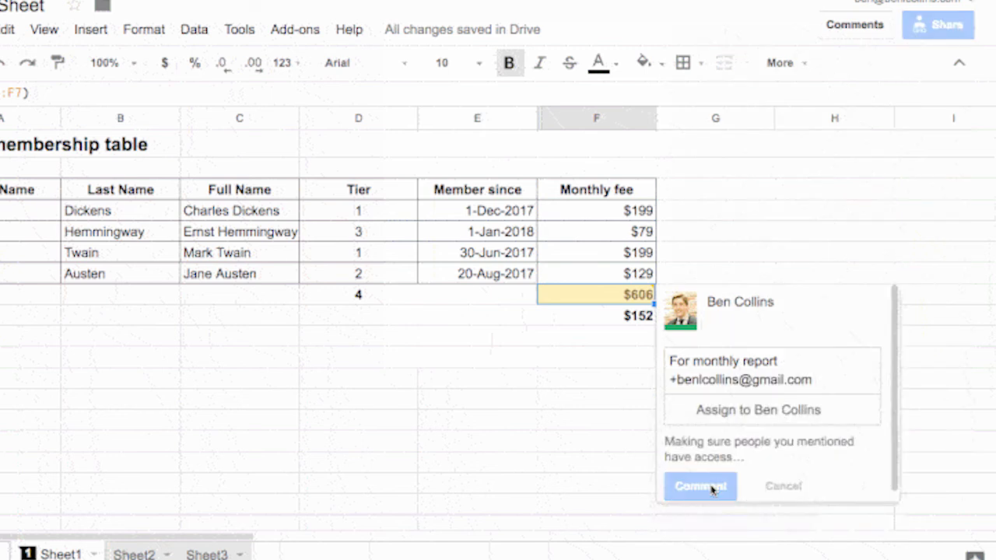
click(604, 465)
mouse_move(616, 294)
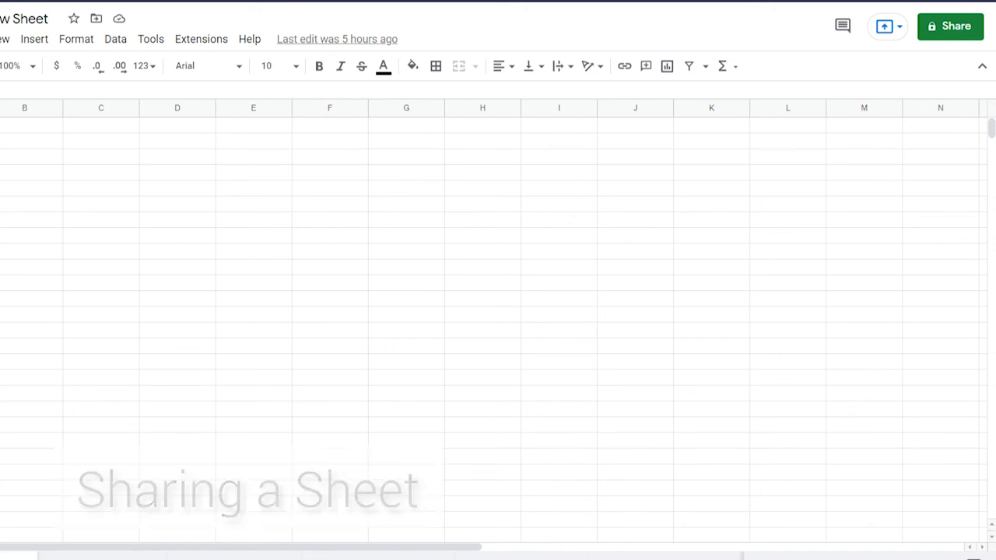
Share the sheet with anyone who has the link, trying the Commenter role before setting the link role to Editor
click(949, 37)
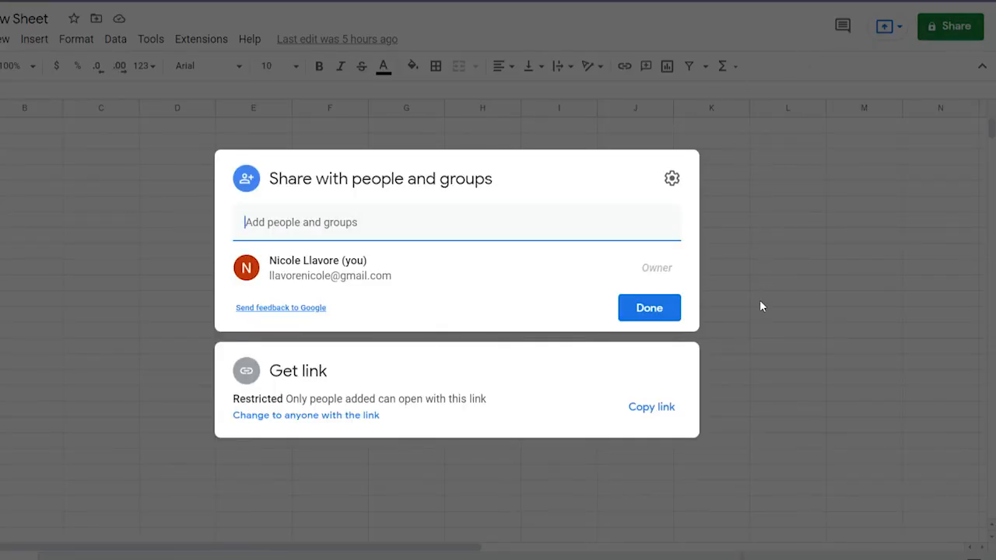
click(367, 417)
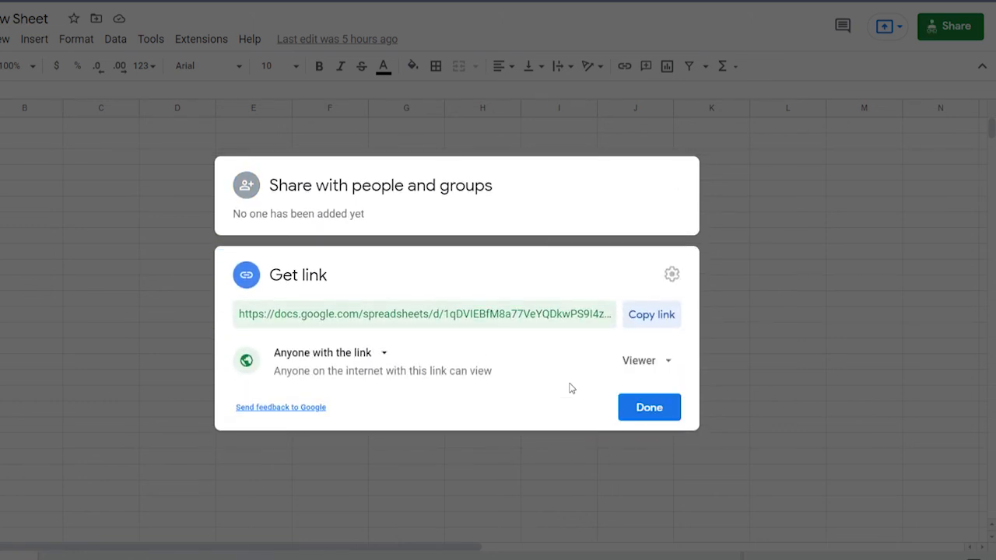
click(651, 365)
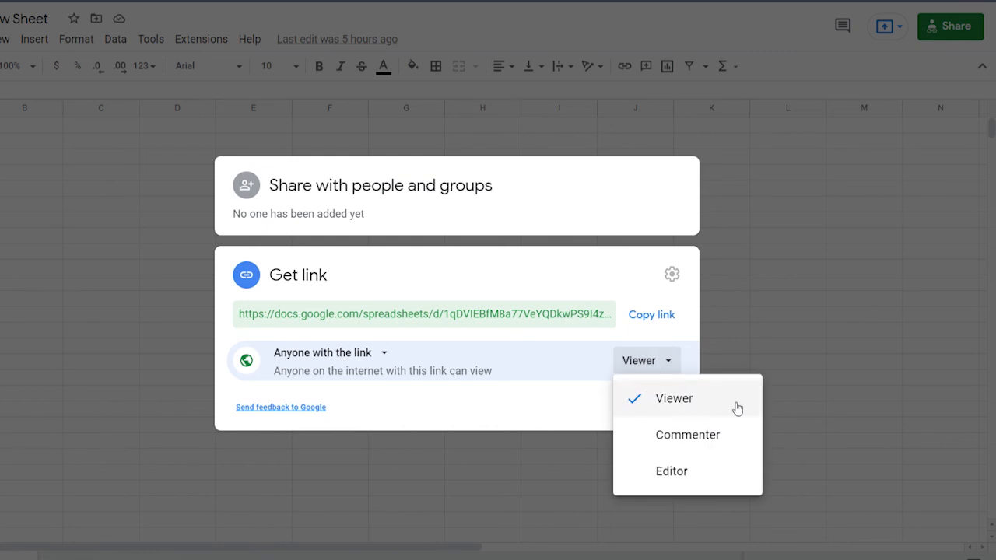
click(740, 447)
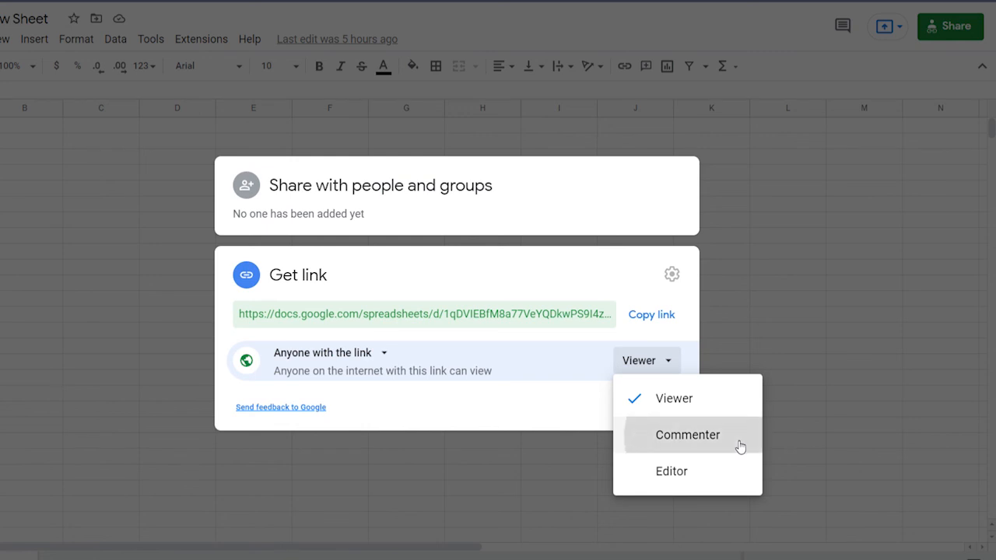
click(652, 371)
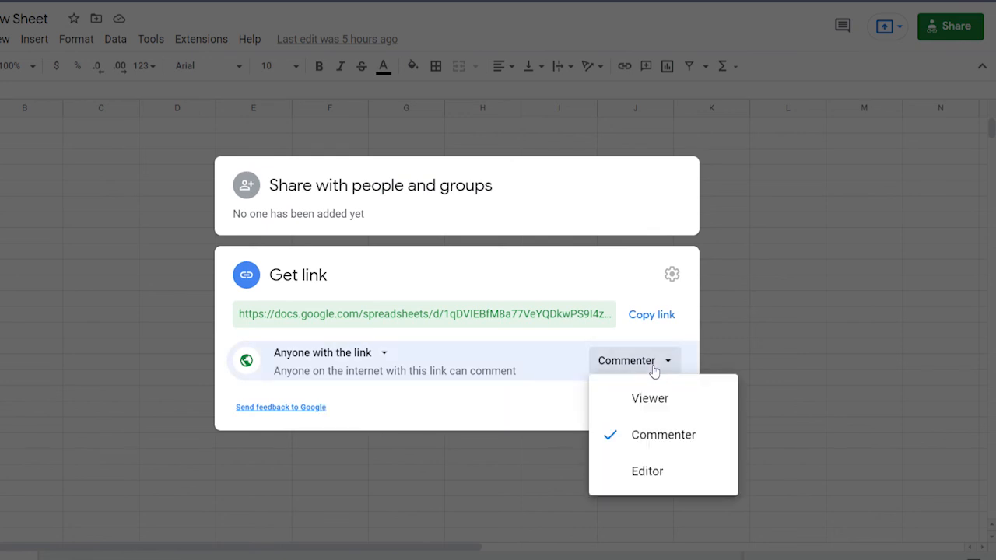
click(660, 471)
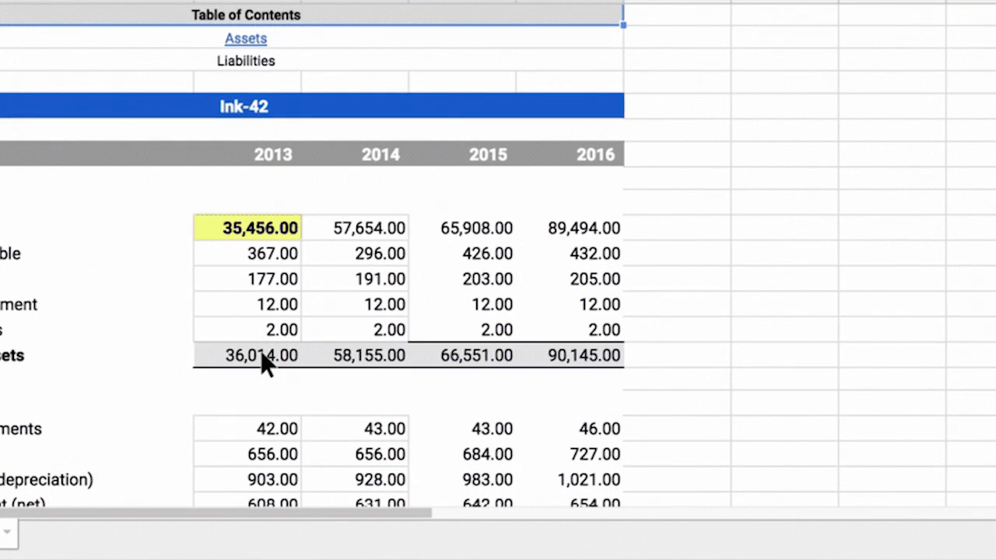
Protect the range C15:F15 with the description "Total Current Assets", restricting who can edit it to "Only you"
click(348, 301)
drag(262, 352, 566, 352)
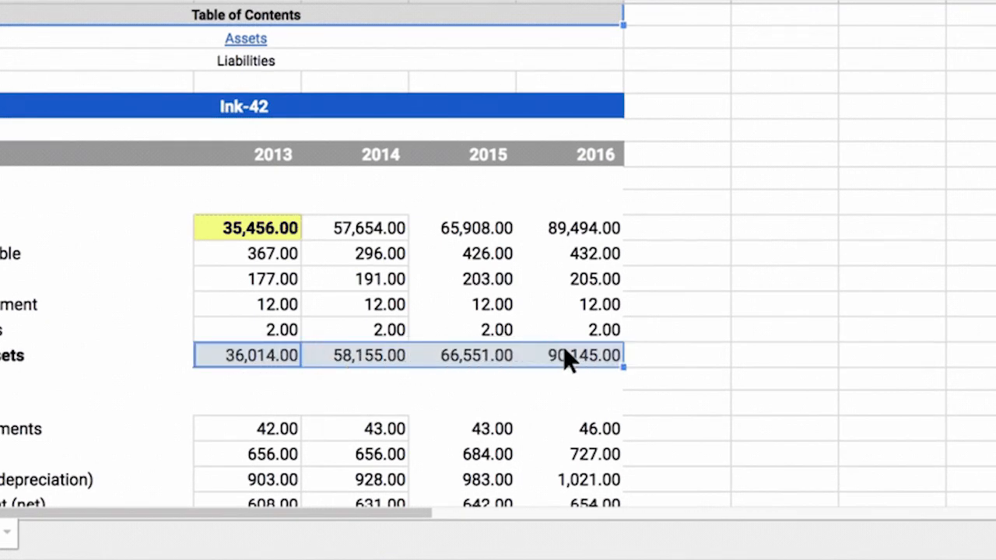
right_click(564, 350)
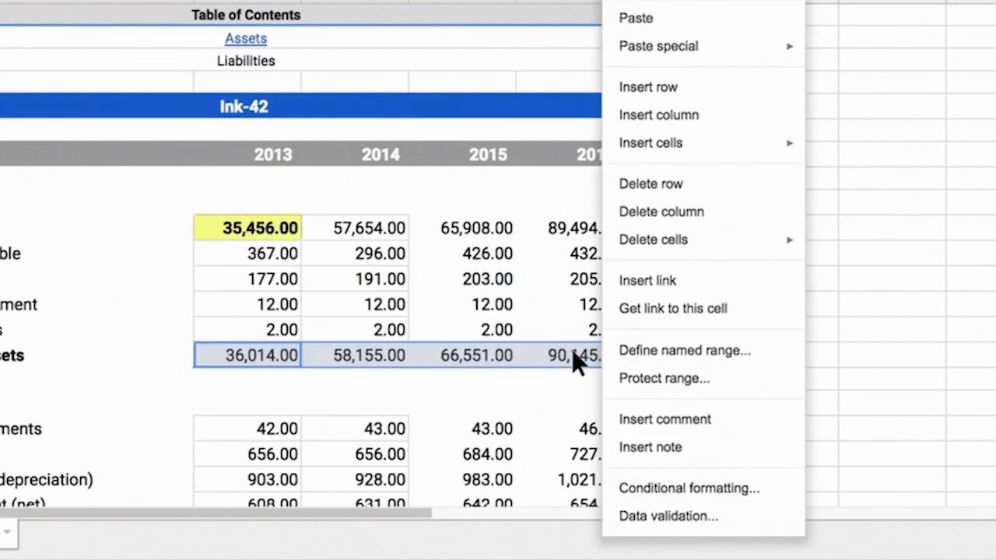
click(641, 372)
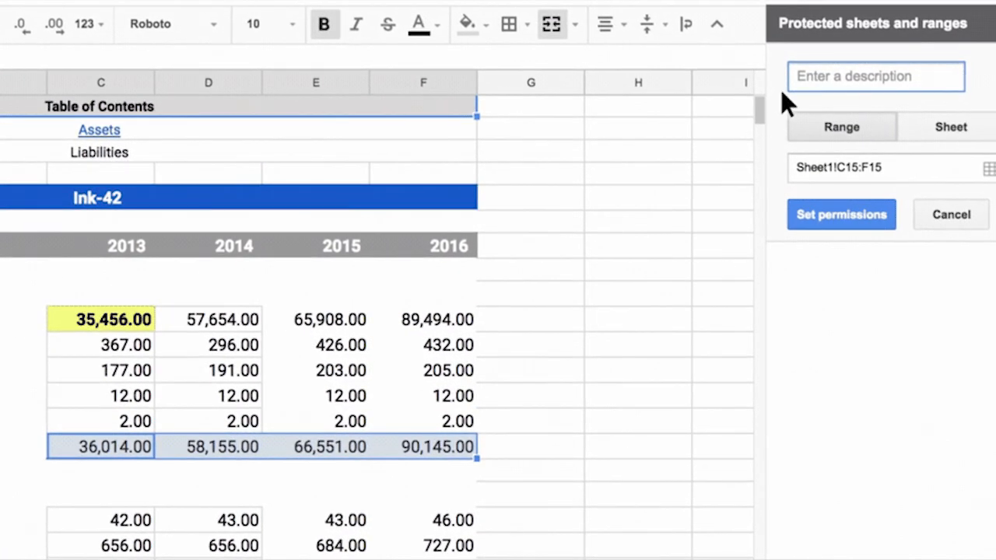
click(855, 43)
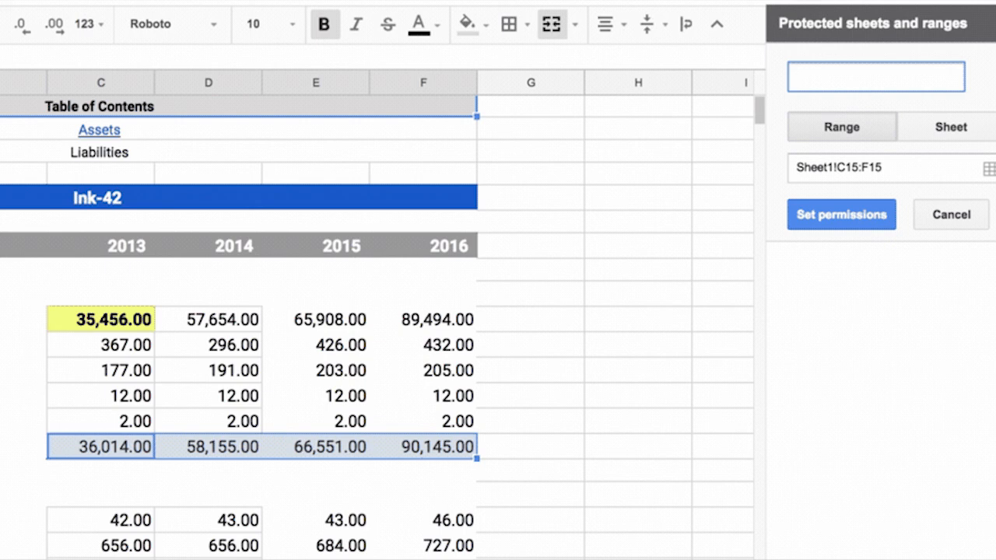
text(Total Current Assets)
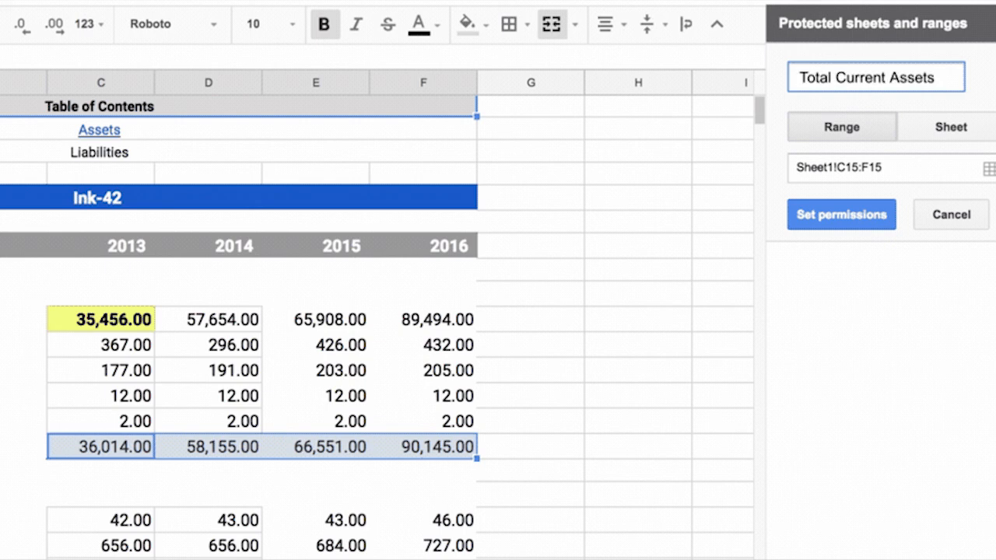
click(832, 205)
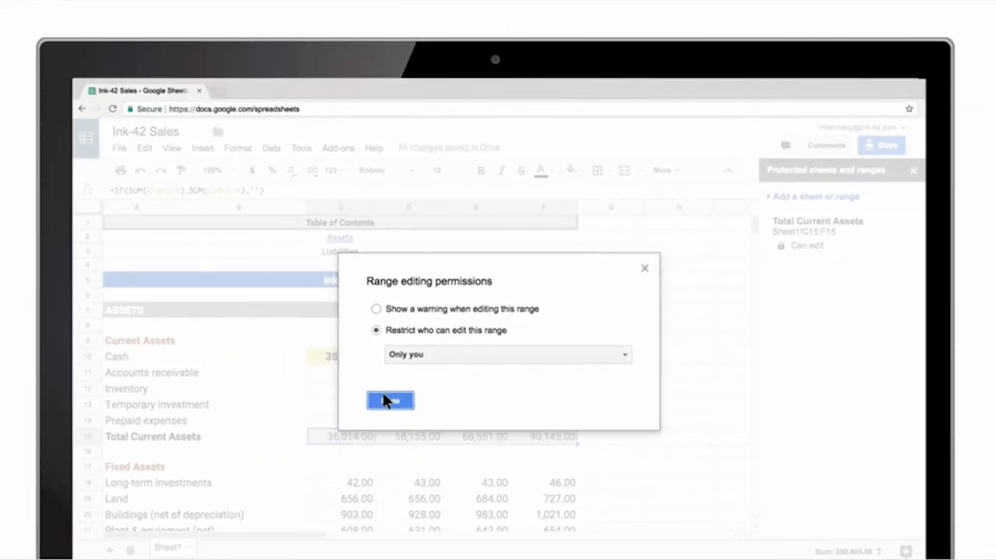
click(384, 399)
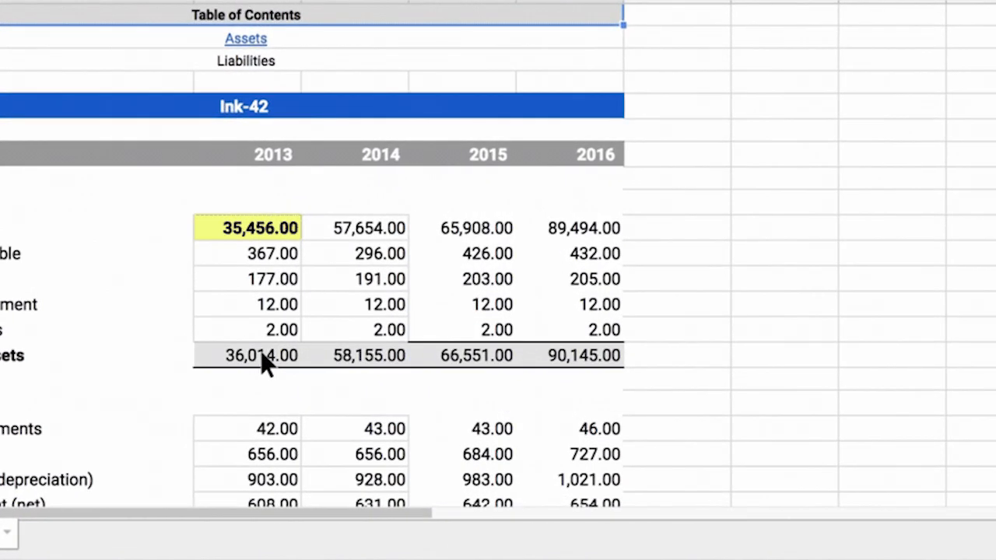
Open the range protection settings again for the 2013 to 2016 Total Current Assets values in C15:F15
click(324, 308)
drag(263, 354, 411, 357)
drag(528, 352, 561, 351)
right_click(563, 348)
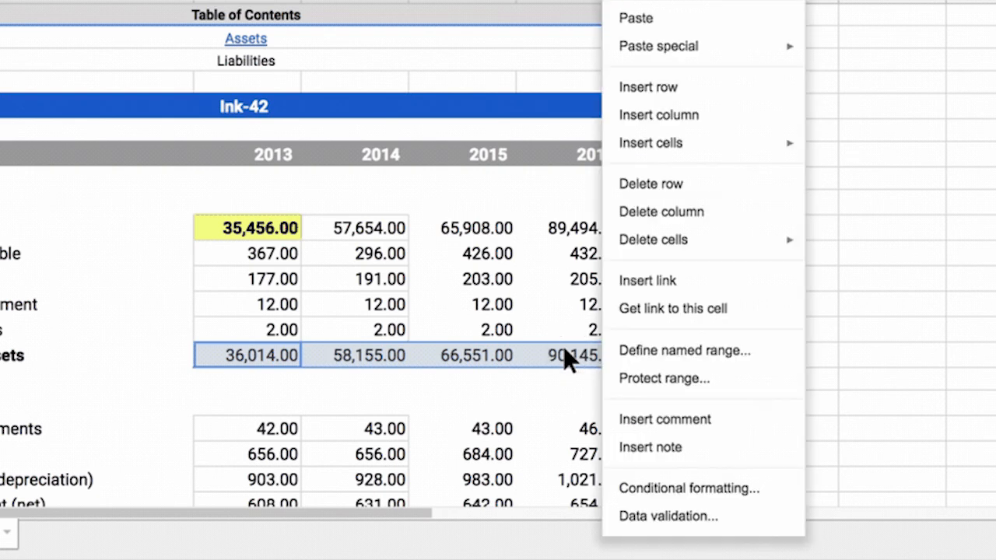
click(641, 373)
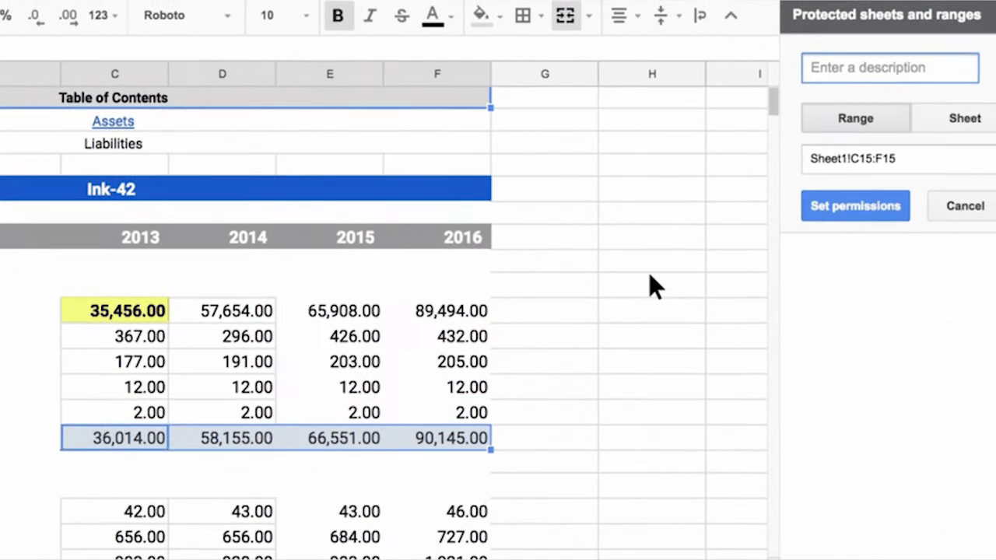